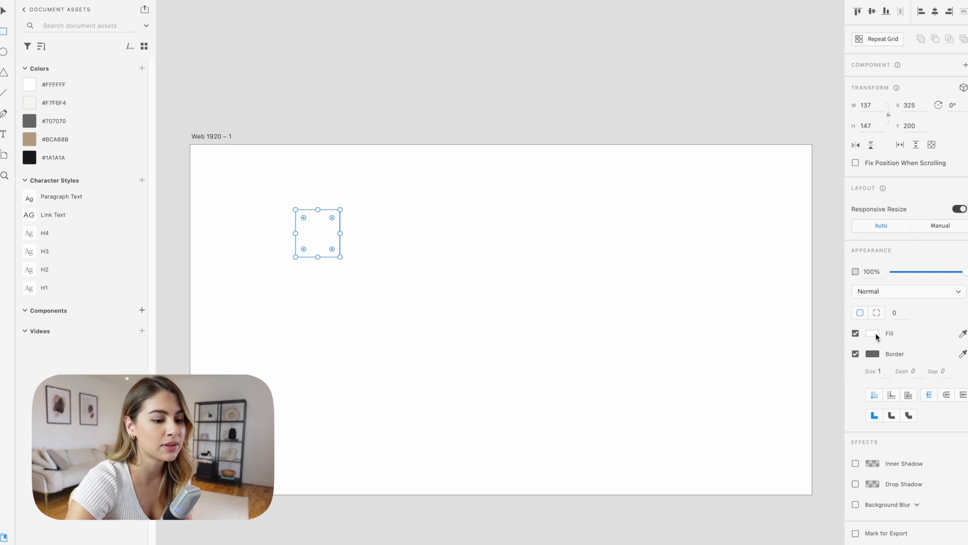
Step: Fill the selected square with dark red #741515 and save that fill to the document colors
click(868, 334)
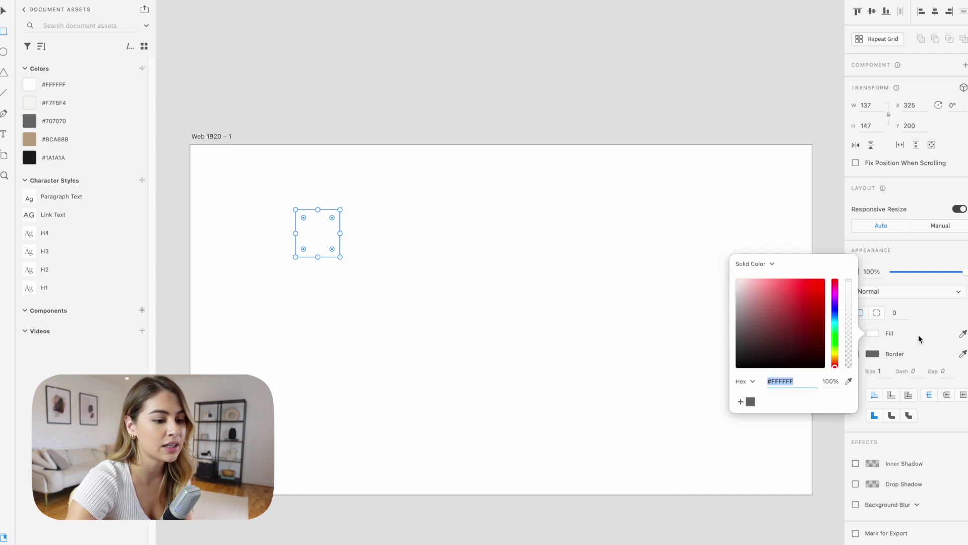
click(809, 327)
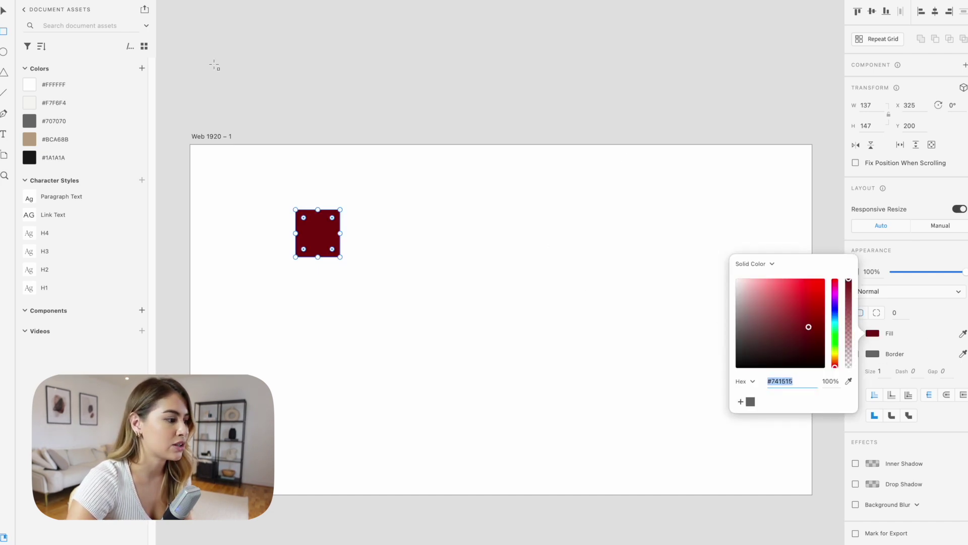
click(142, 69)
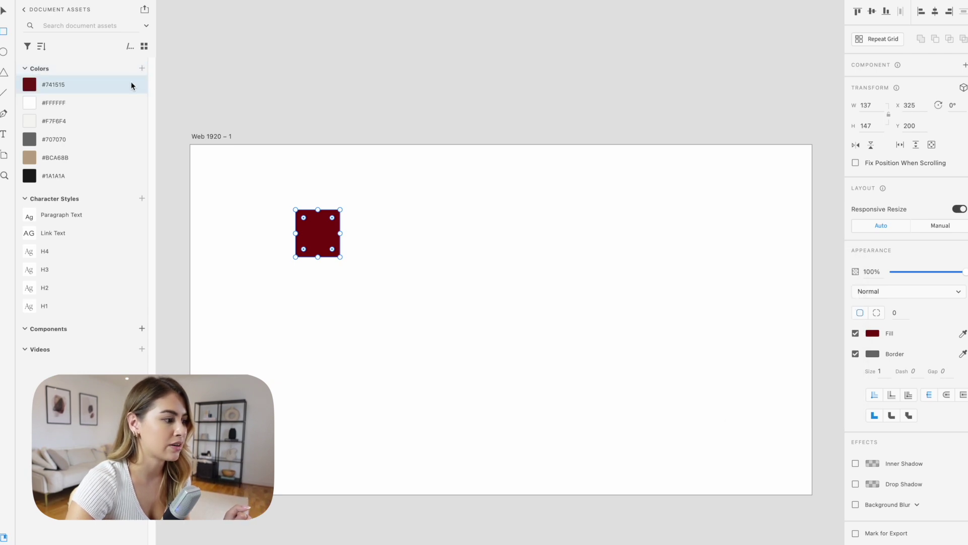
Step: Delete the #741515 color from the document assets and remove the sample square from the artboard
right_click(132, 86)
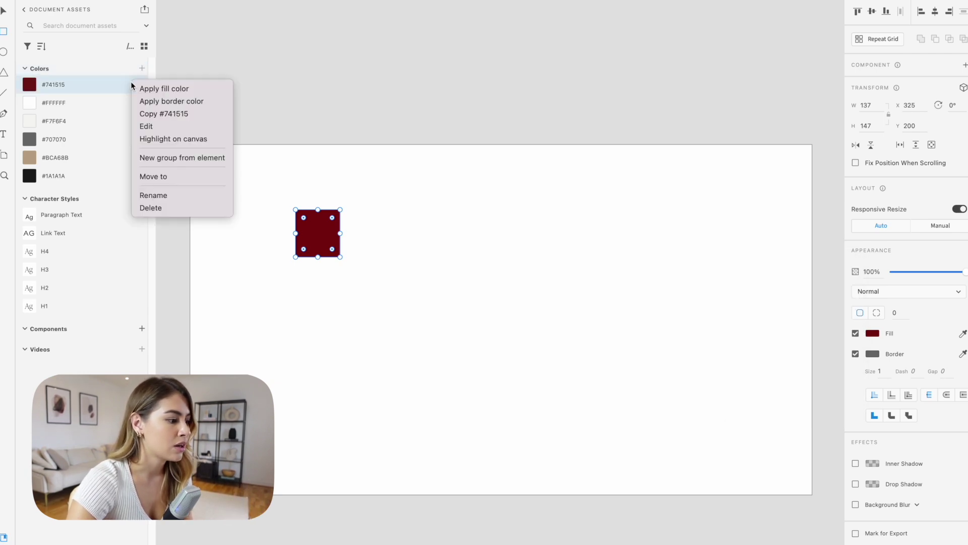
click(162, 211)
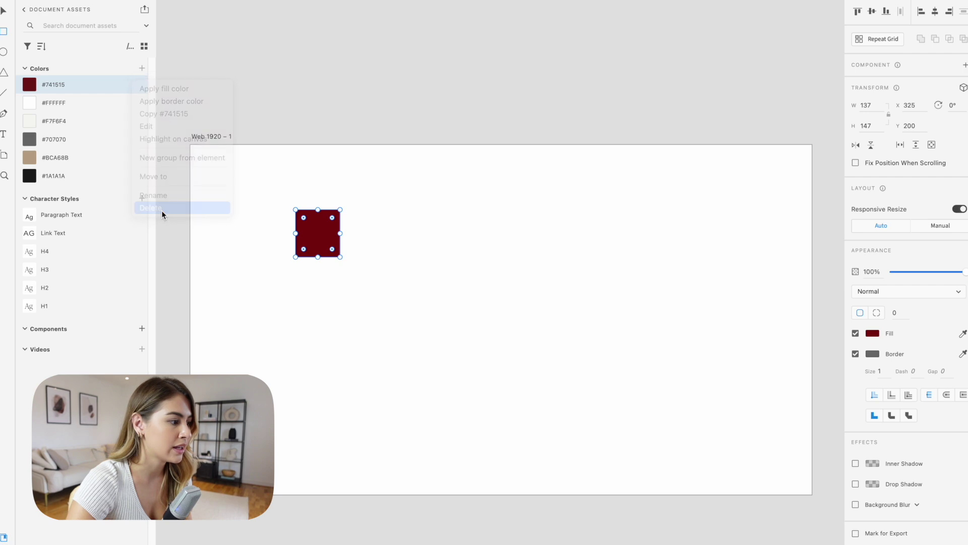
key(Delete)
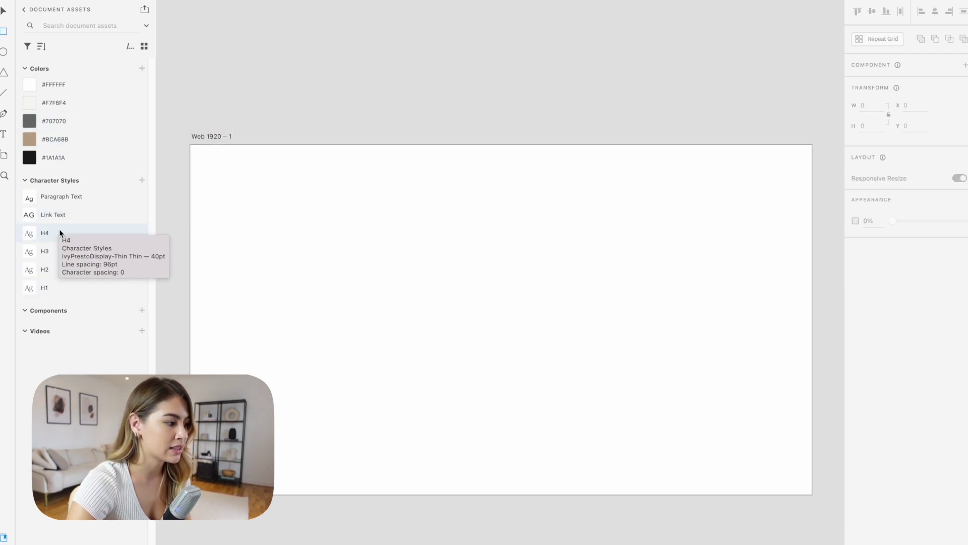
Step: Add the text "Heading" to the middle of the artboard and set its font size to 70
click(382, 287)
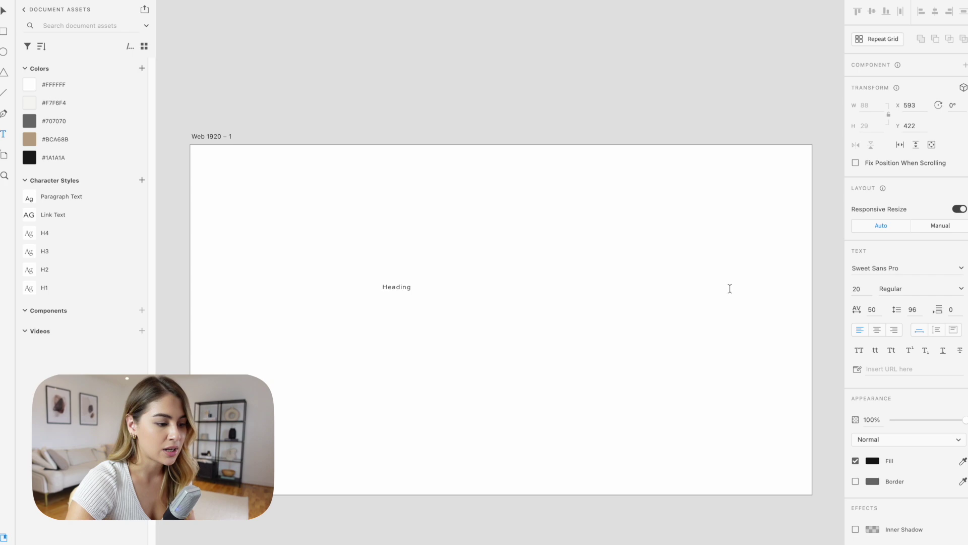
click(865, 290)
key(Return)
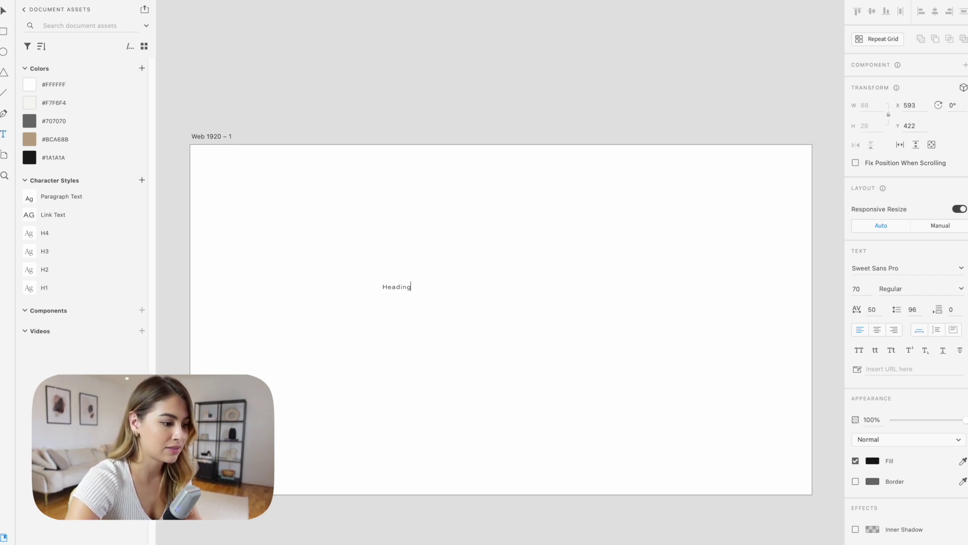
key(Escape)
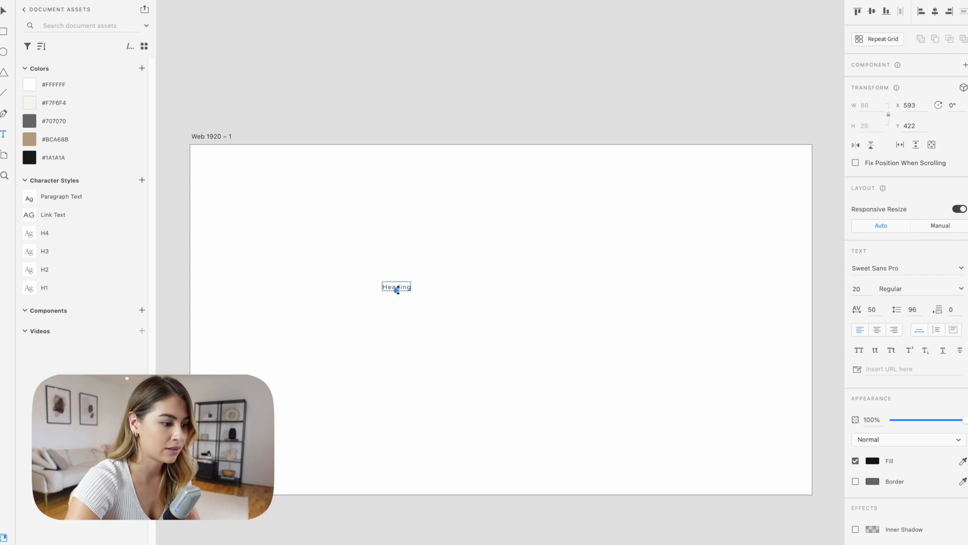
double_click(397, 287)
click(859, 288)
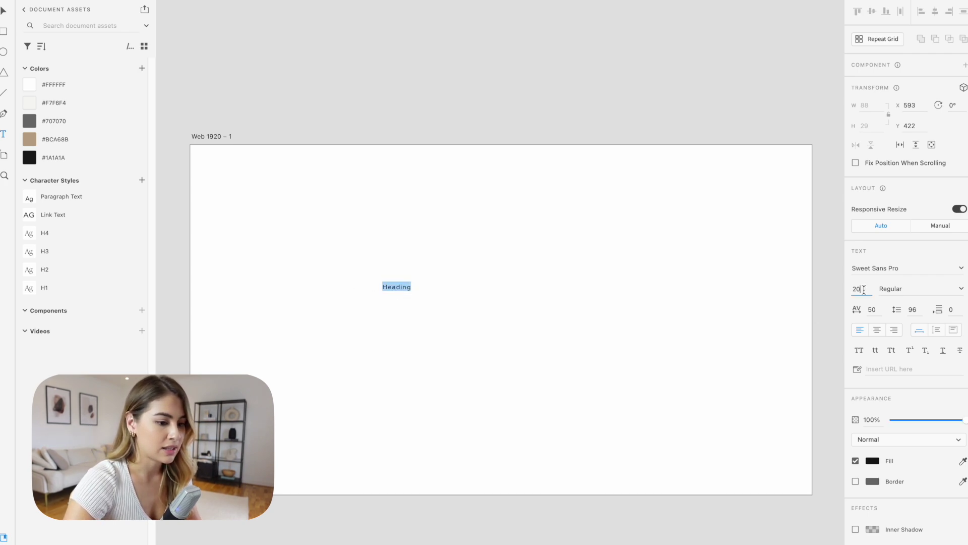
text(70)
key(Return)
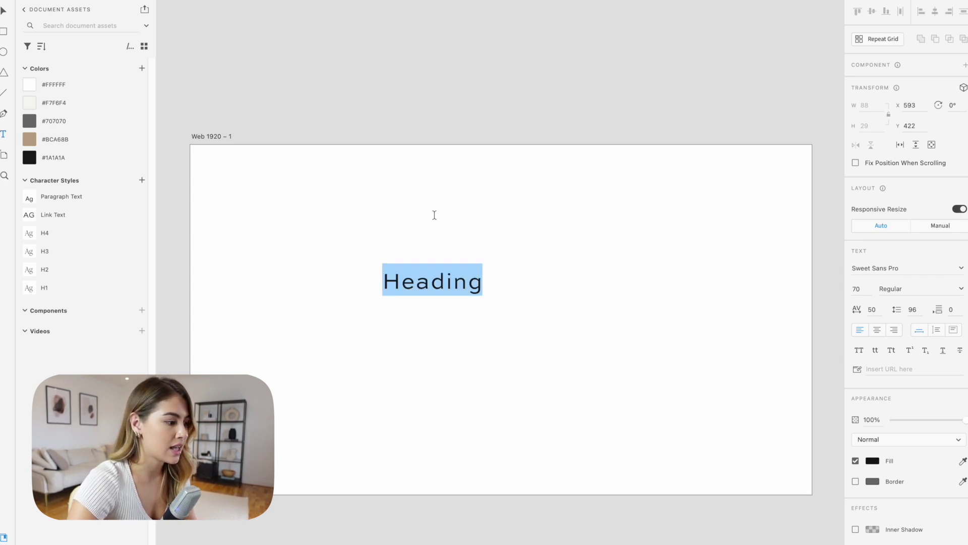
Step: Save the heading text's formatting as a new character style, keeping the default style name
click(142, 181)
double_click(71, 197)
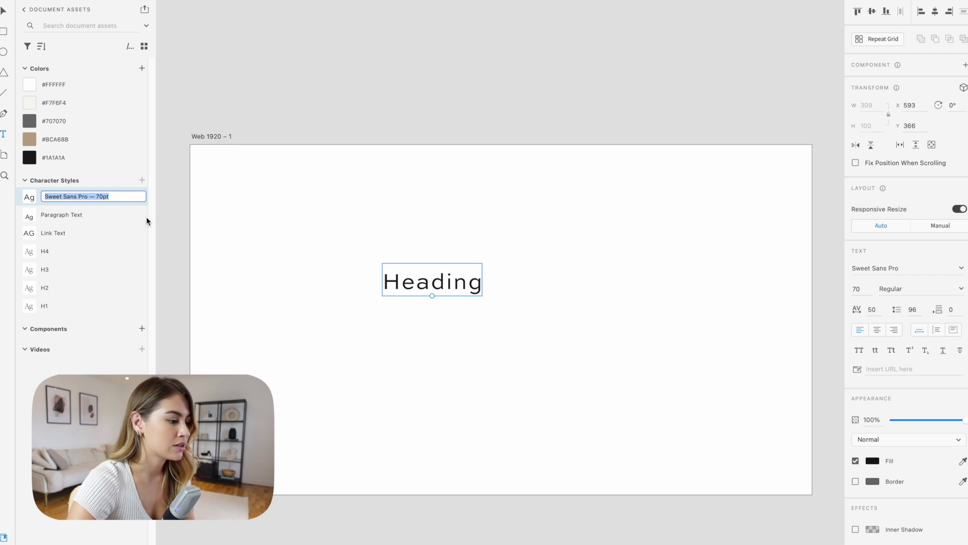
click(145, 223)
Step: Delete the new Sweet Sans Pro 70pt character style and remove the "Heading" text from the artboard
right_click(89, 198)
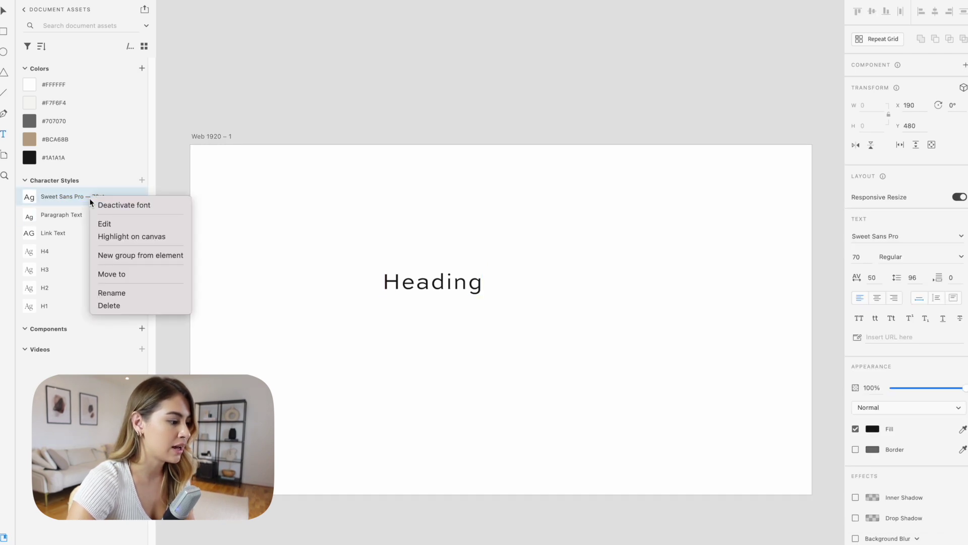
click(122, 307)
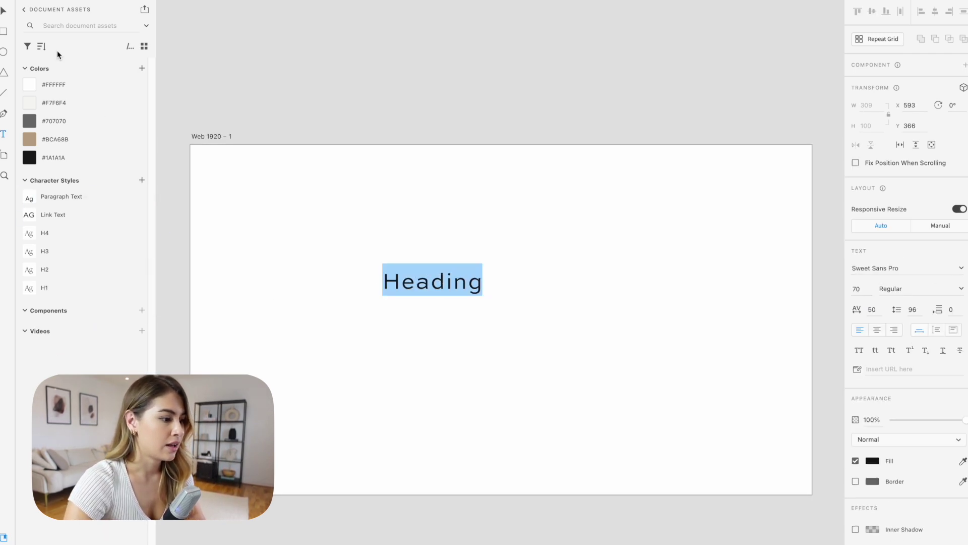
key(BackSpace)
click(5, 11)
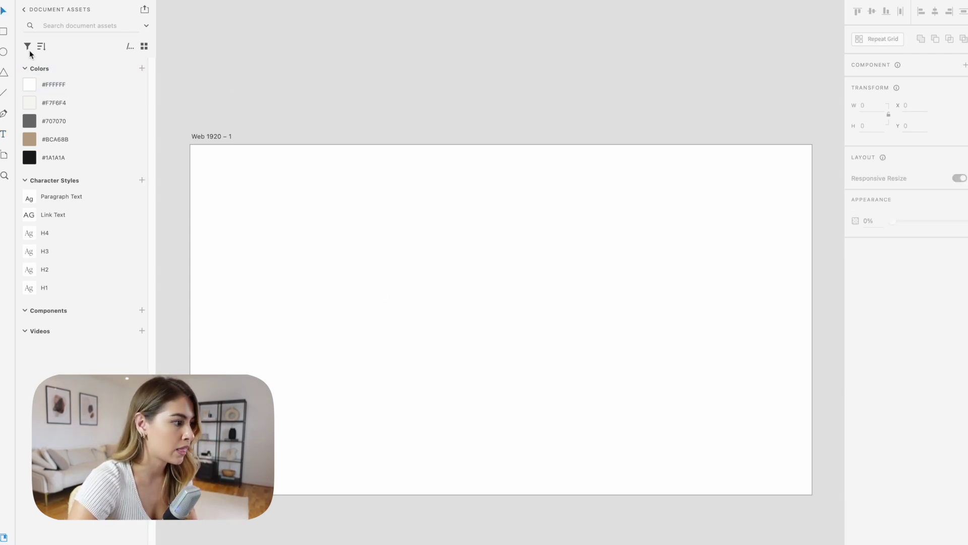
Step: Draw a 1920 × 80 header rectangle along the artboard's upper edge and fill it with #F7F6F4
key(r)
drag(190, 145, 812, 171)
scroll(583, 132, up, 2)
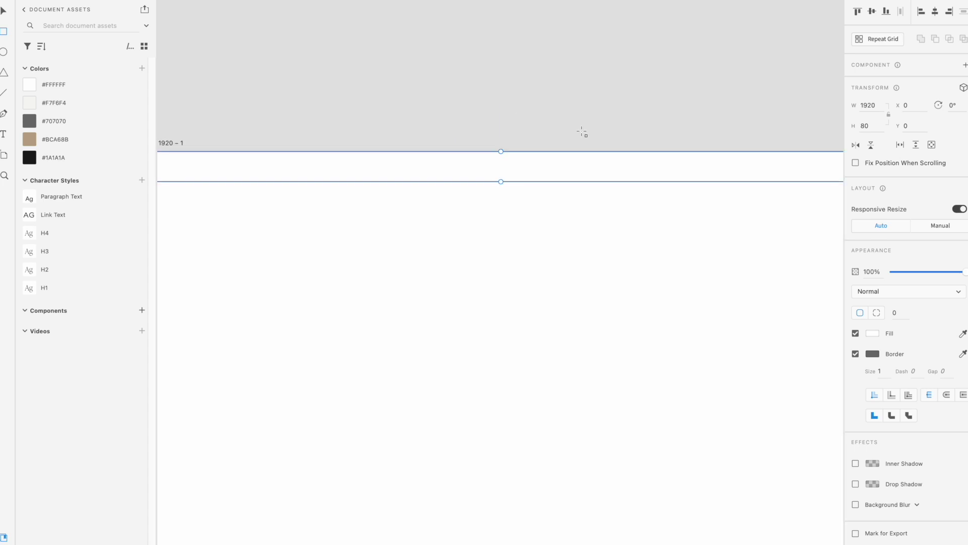
key(v)
scroll(525, 318, down, 3)
click(29, 102)
key(Escape)
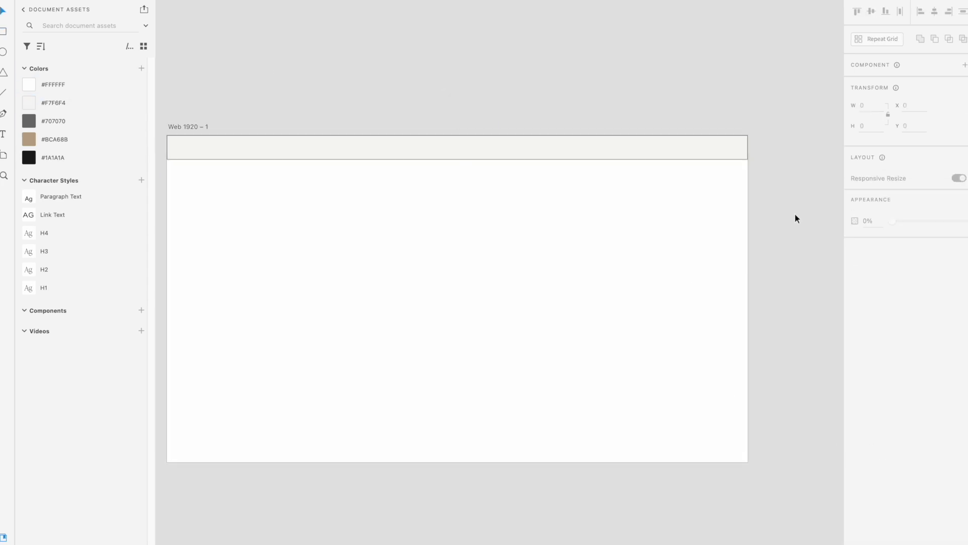
Step: Extend the header rectangle slightly beyond the artboard's right, upper and left edges
click(726, 148)
drag(749, 147, 754, 147)
drag(458, 135, 460, 129)
drag(168, 144, 162, 144)
Step: Place the wordmark logo inside the header, scale it to about 360 px wide and center it horizontally
click(497, 312)
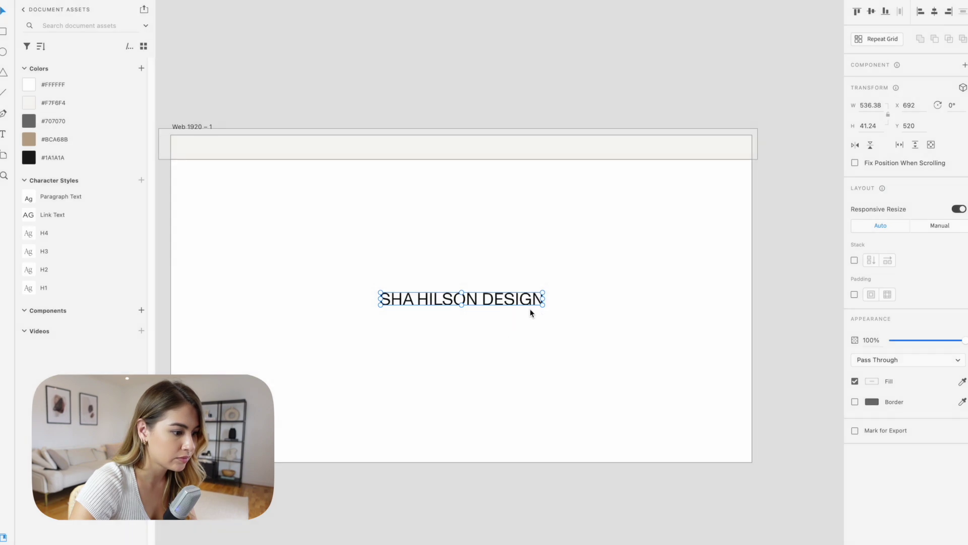
drag(516, 282, 527, 147)
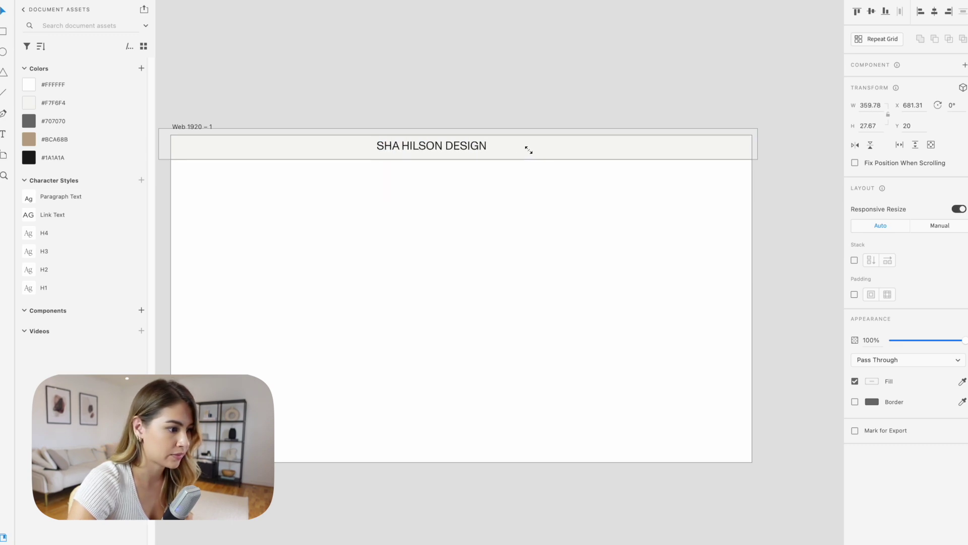
drag(464, 147, 476, 149)
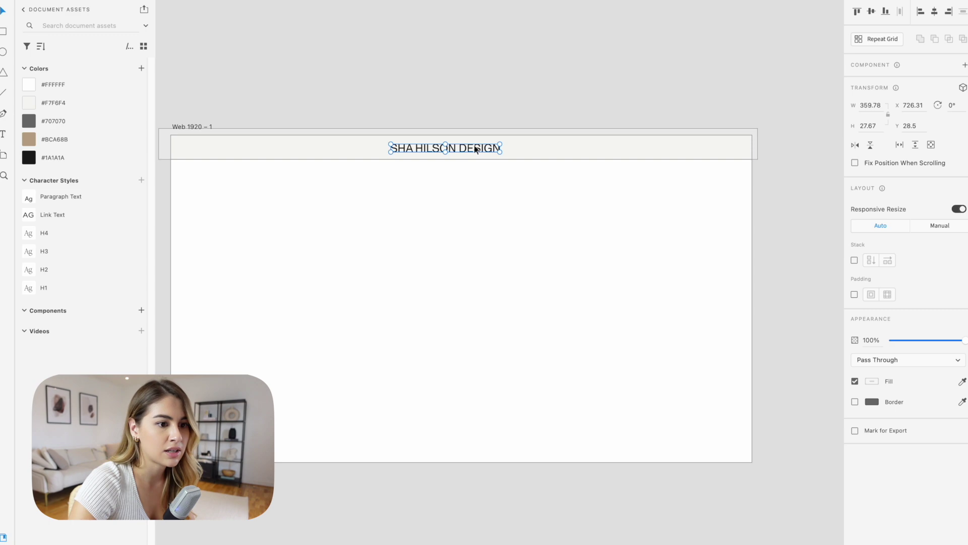
click(934, 14)
click(582, 265)
scroll(581, 264, up, 2)
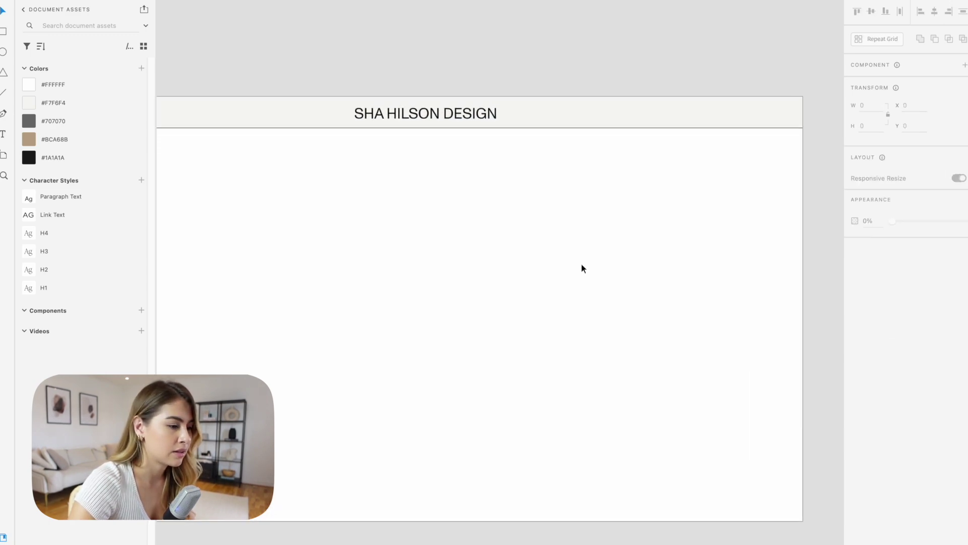
Step: Shrink the header logo to about 317 px wide and center it horizontally again
click(589, 147)
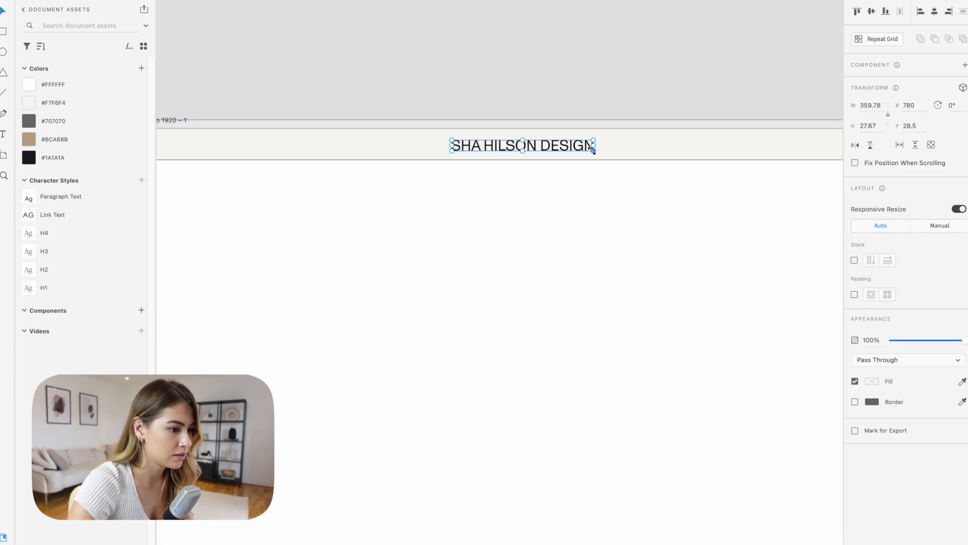
drag(593, 150, 588, 147)
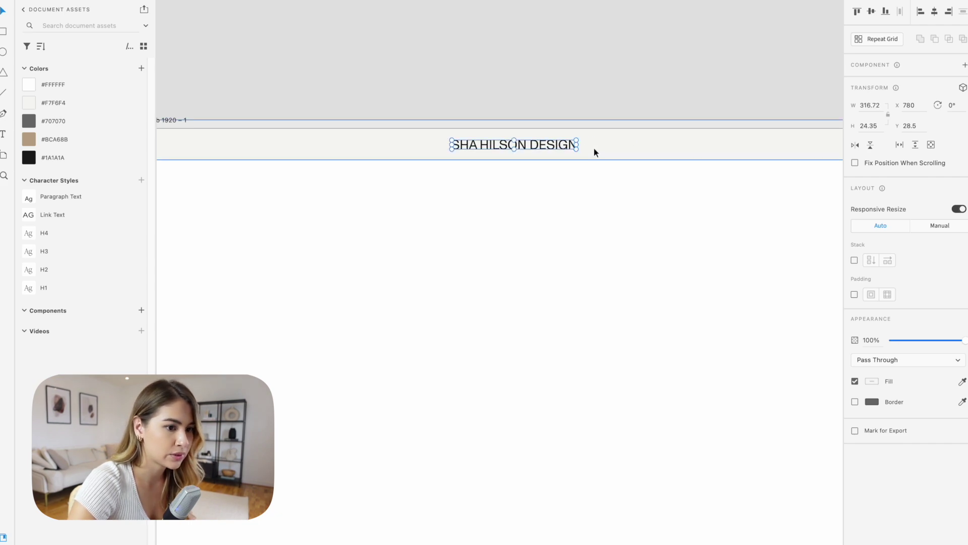
click(935, 14)
click(645, 280)
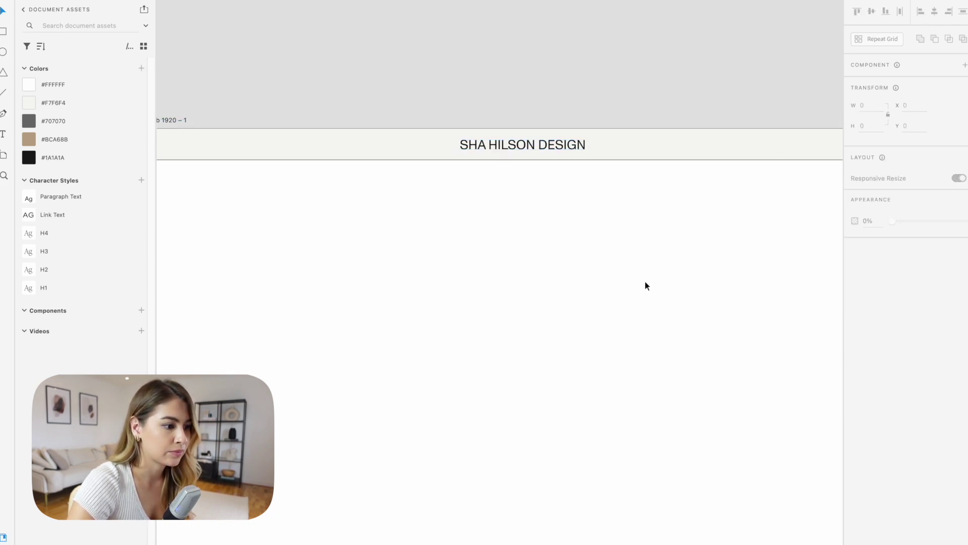
scroll(644, 280, down, 1)
click(645, 281)
scroll(645, 281, right, 2)
scroll(645, 281, up, 1)
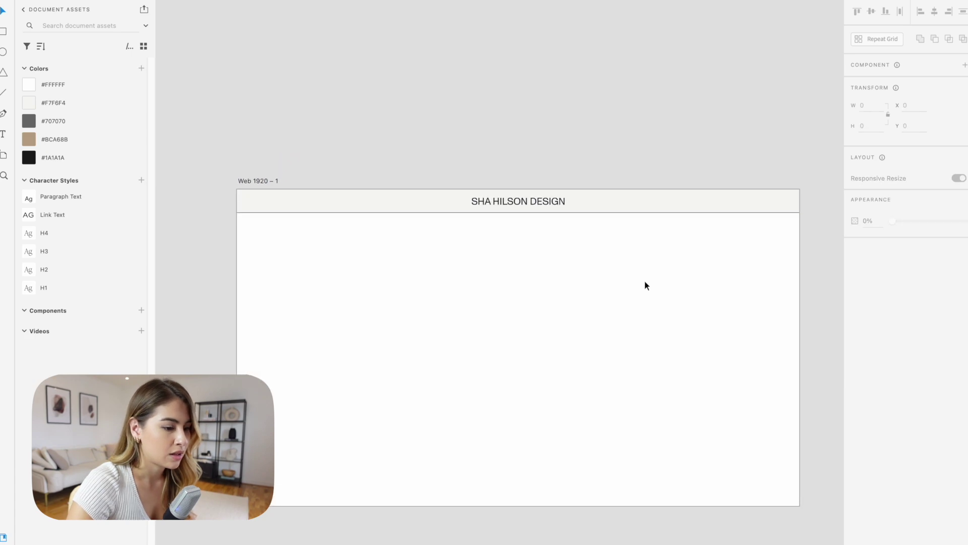
scroll(644, 281, up, 1)
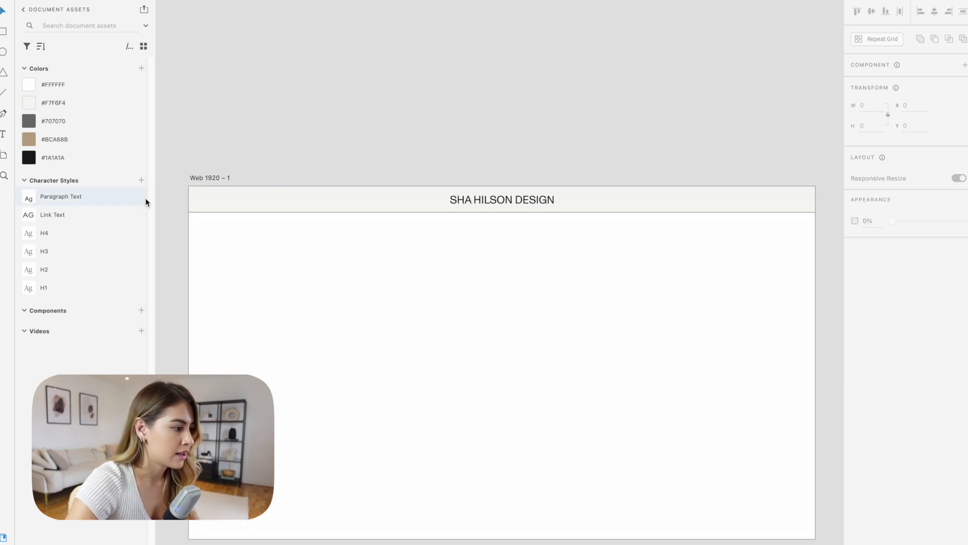
Step: Add the text "Home" below the header and apply the Link Text character style to it
click(3, 135)
click(330, 274)
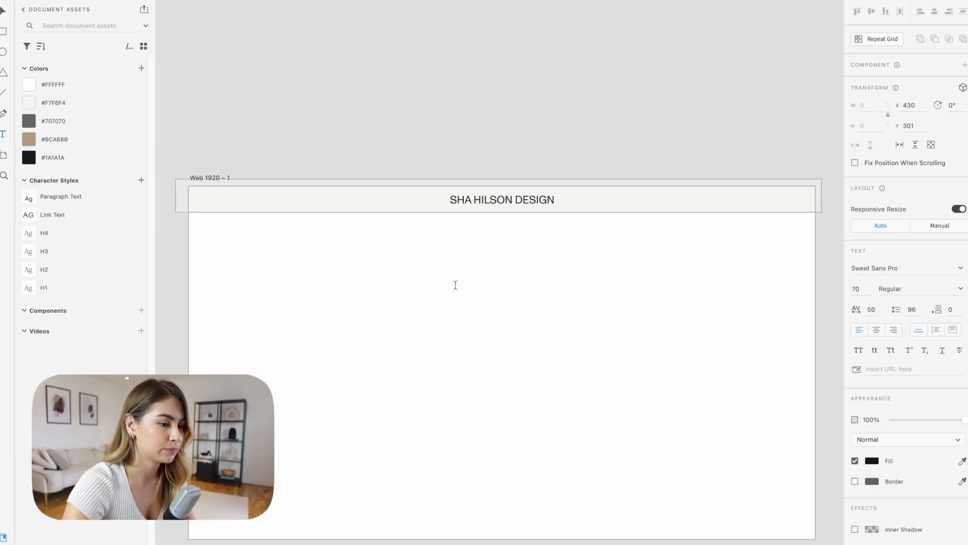
text(Home)
key(Escape)
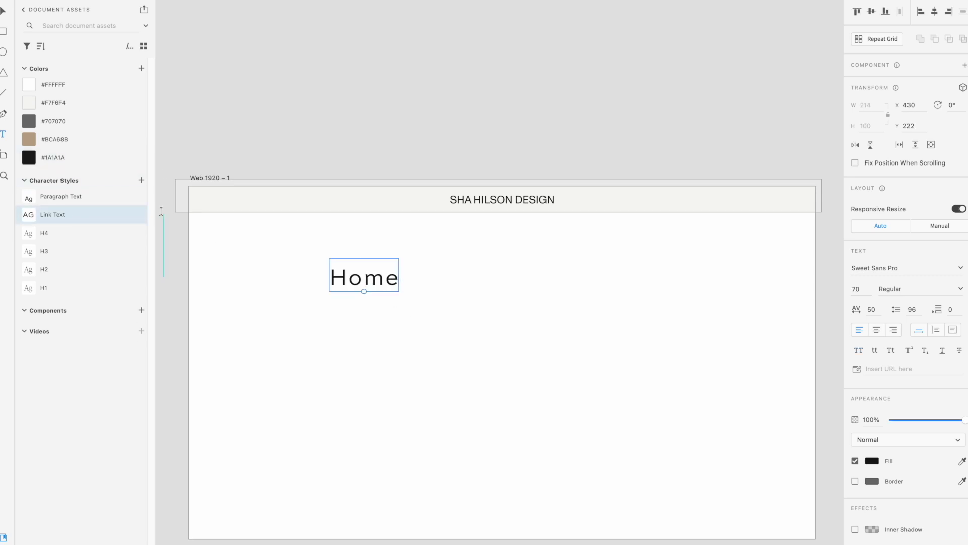
click(55, 214)
Step: Place copies of the link on both sides of the header logo and relabel them SERVICES, ABOUT and BOOK A PROJECT
drag(346, 284, 663, 201)
double_click(337, 203)
text(SERVICES)
key(Escape)
double_click(633, 202)
text(ABOUT)
key(Escape)
double_click(658, 200)
text(BOOK A PROJE)
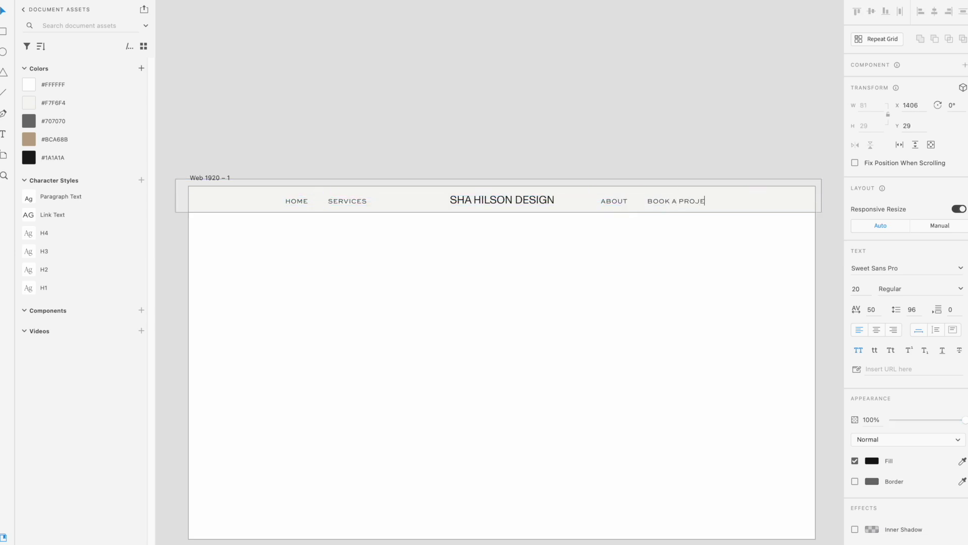
text(CT)
click(685, 258)
scroll(685, 258, up, 2)
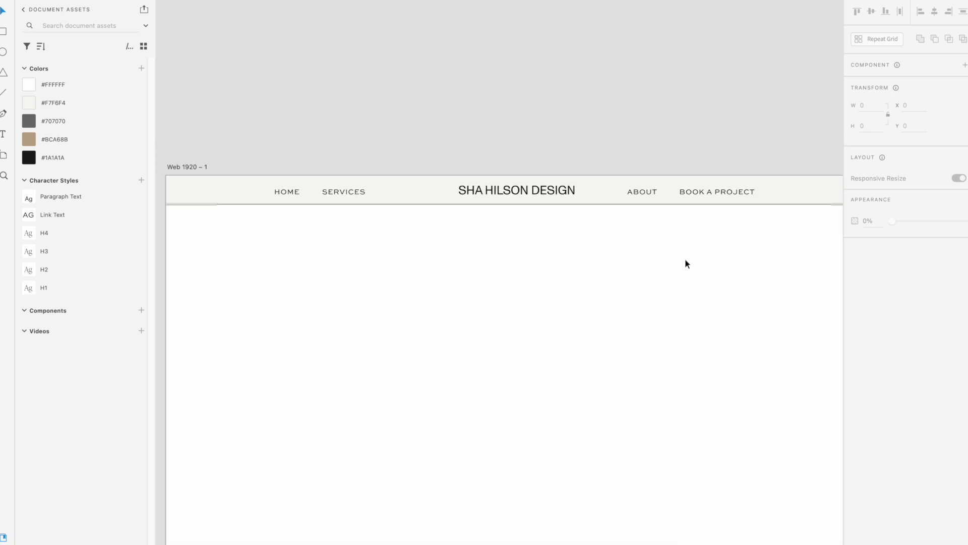
Step: Set the HOME link's font size to 18
scroll(685, 259, down, 1)
double_click(306, 199)
click(860, 288)
text(18)
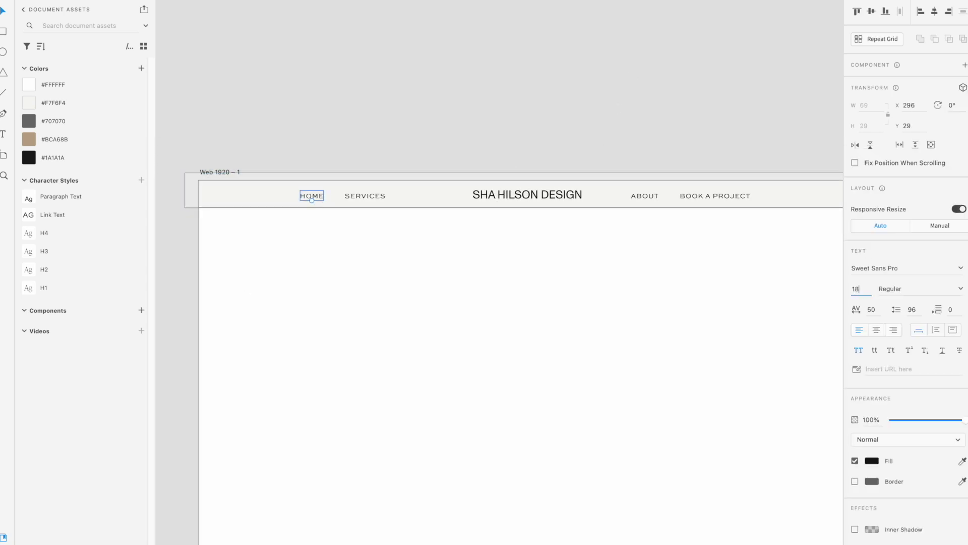
Step: Edit the Link Text character style to use the same reduced font size as the HOME link
click(370, 197)
right_click(88, 212)
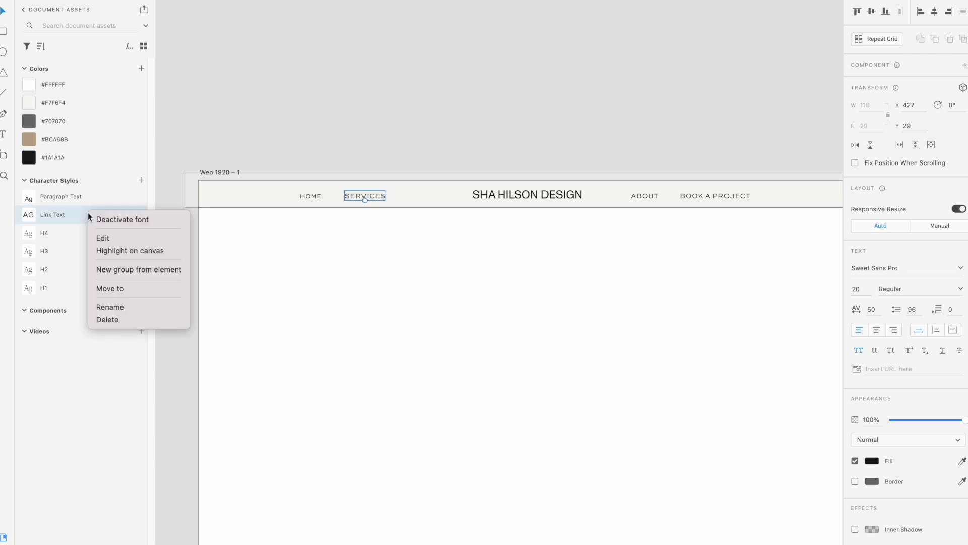
click(101, 238)
click(165, 141)
key(Return)
click(255, 75)
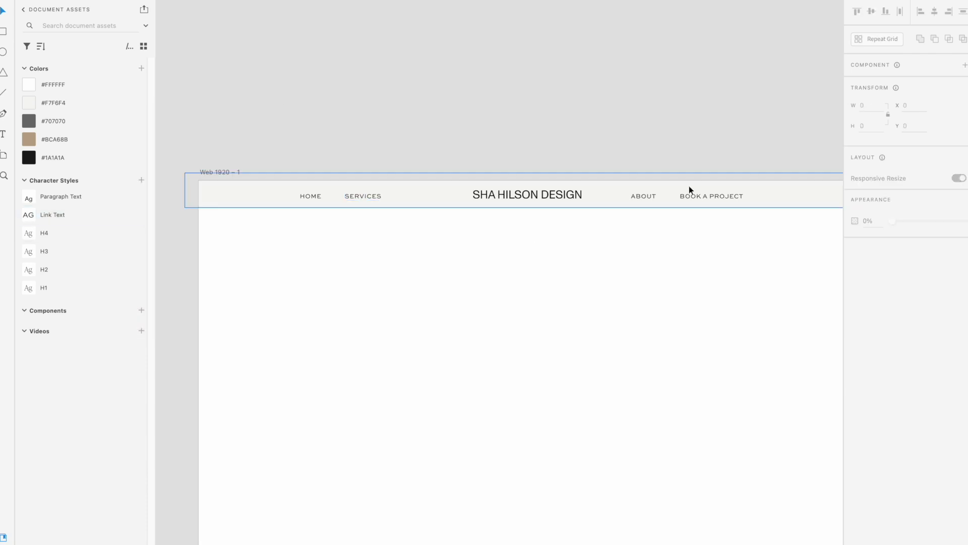
Step: Reposition the HOME and SERVICES links slightly and line up all four navigation links vertically with the logo
drag(689, 186, 379, 193)
shift+click(327, 197)
shift+click(315, 196)
click(389, 228)
click(706, 196)
shift+click(650, 196)
shift+click(371, 195)
shift+click(316, 196)
click(461, 284)
Step: Fill the artboard background with the #F7F6F4 document color
scroll(461, 284, down, 3)
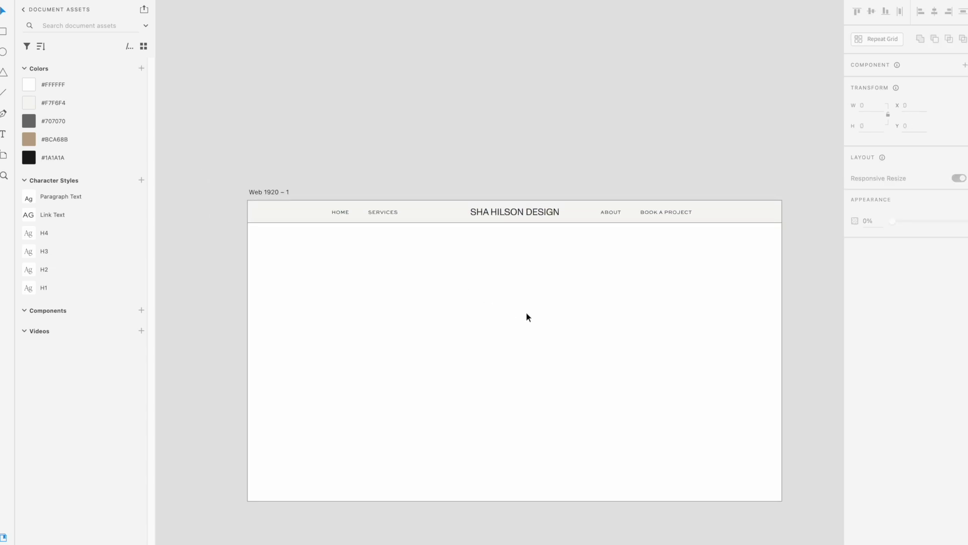
scroll(525, 313, up, 1)
double_click(524, 314)
click(32, 103)
click(419, 69)
scroll(419, 69, up, 2)
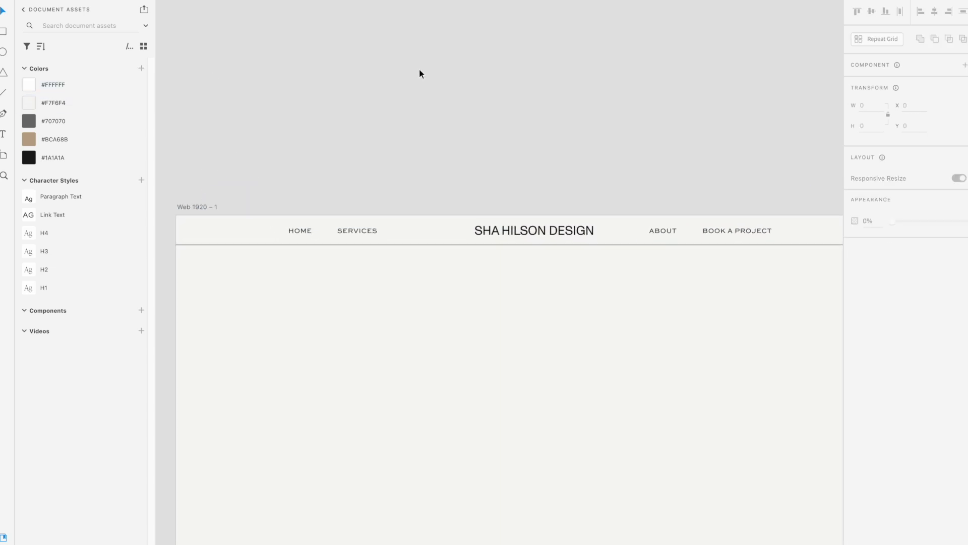
Step: Bring Thrivynn.png from the desktop's website imagery folder onto the artboard as the hero image
scroll(419, 69, down, 3)
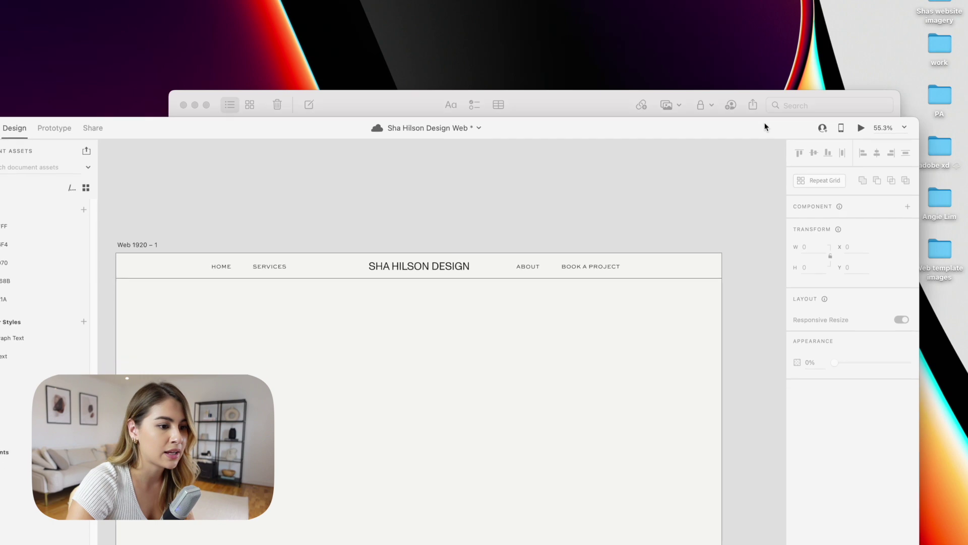
drag(755, 3, 752, 0)
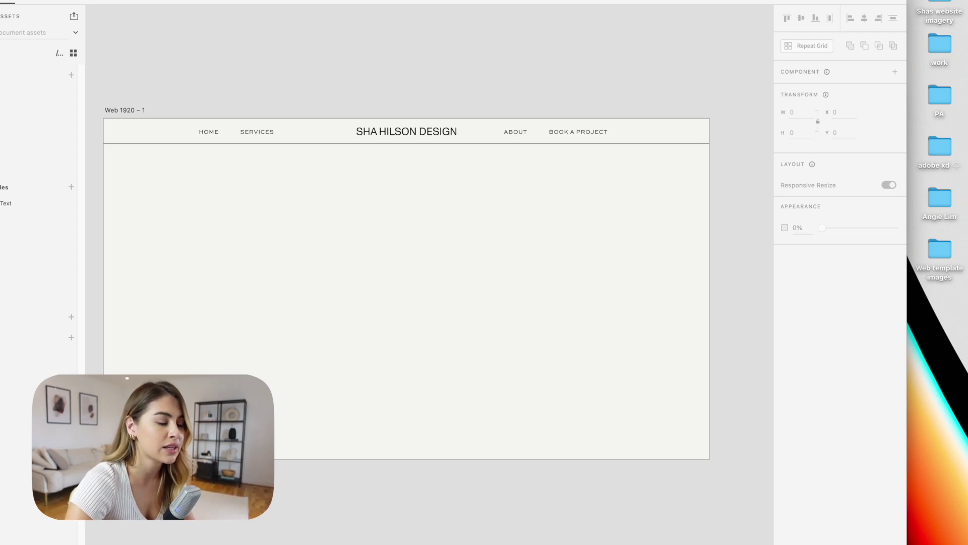
double_click(939, 15)
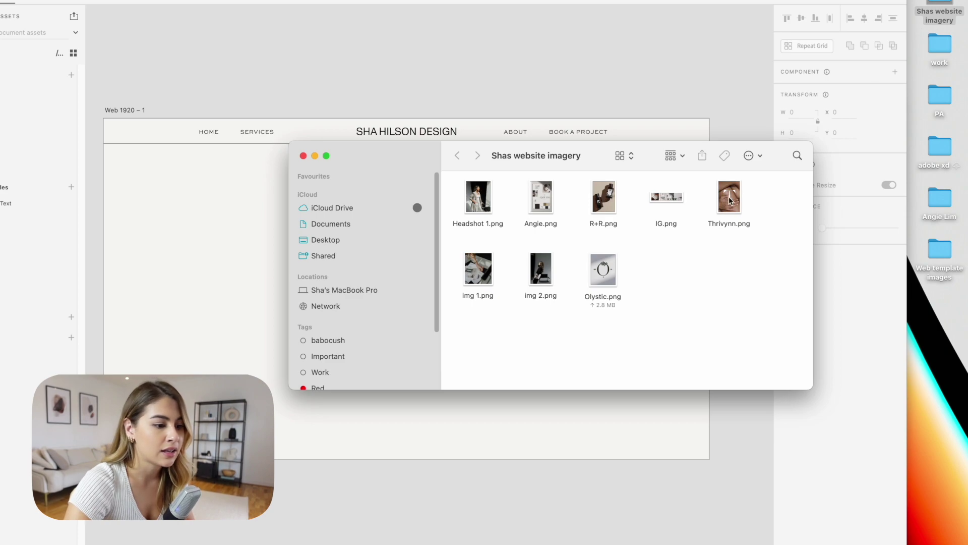
drag(729, 196, 237, 237)
click(409, 86)
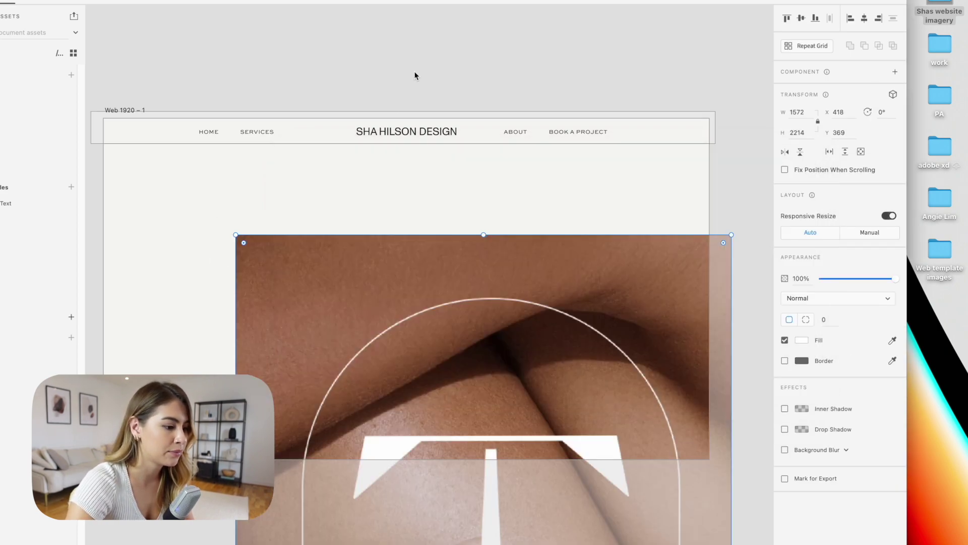
Step: Scale the hero image down proportionally until it fits below the header, and center it in the artboard's first screen
drag(715, 241, 517, 293)
drag(437, 379, 523, 182)
drag(602, 97, 488, 289)
drag(413, 407, 445, 284)
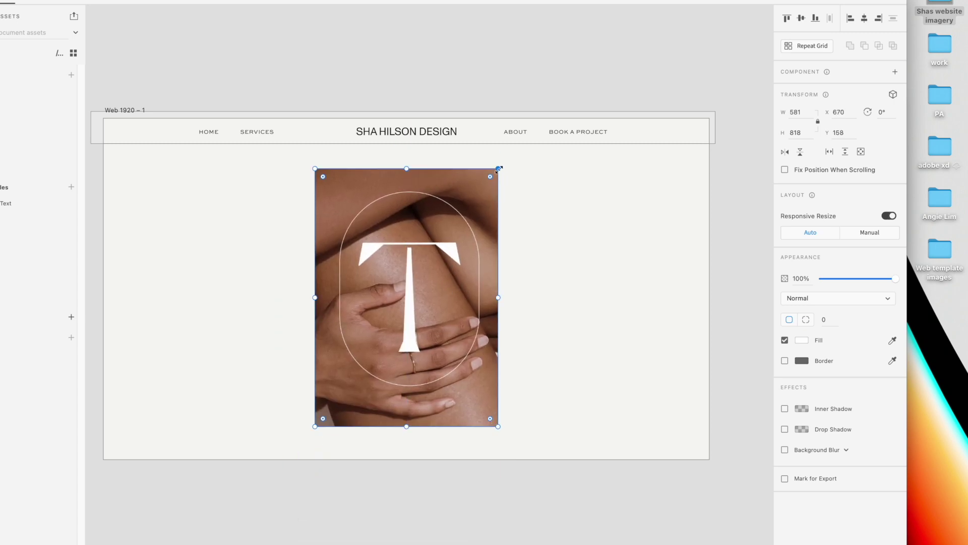
drag(498, 169, 471, 206)
drag(420, 296, 428, 275)
drag(430, 345, 430, 348)
click(467, 82)
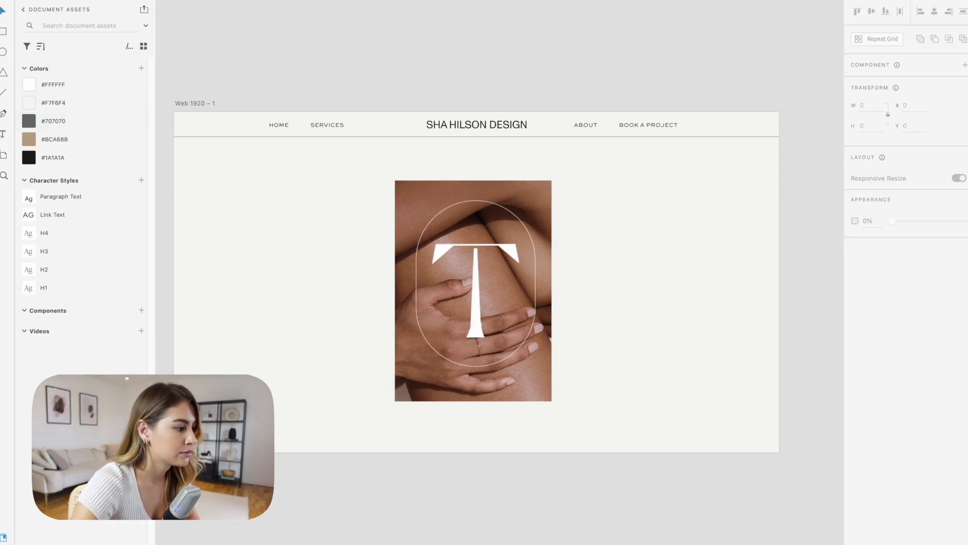
Step: Add the text "SHA HILSON DESIGN" across the hero image and set it to Monument Grotesk at size 80
key(t)
click(264, 255)
text(s)
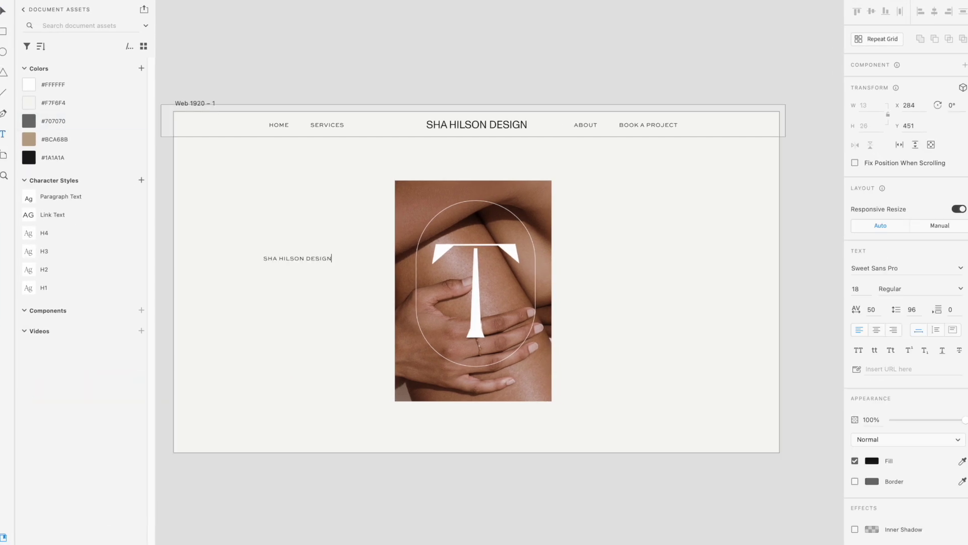
key(Escape)
click(880, 268)
text(Monument Grotesk)
key(Return)
click(857, 288)
text(80)
key(Return)
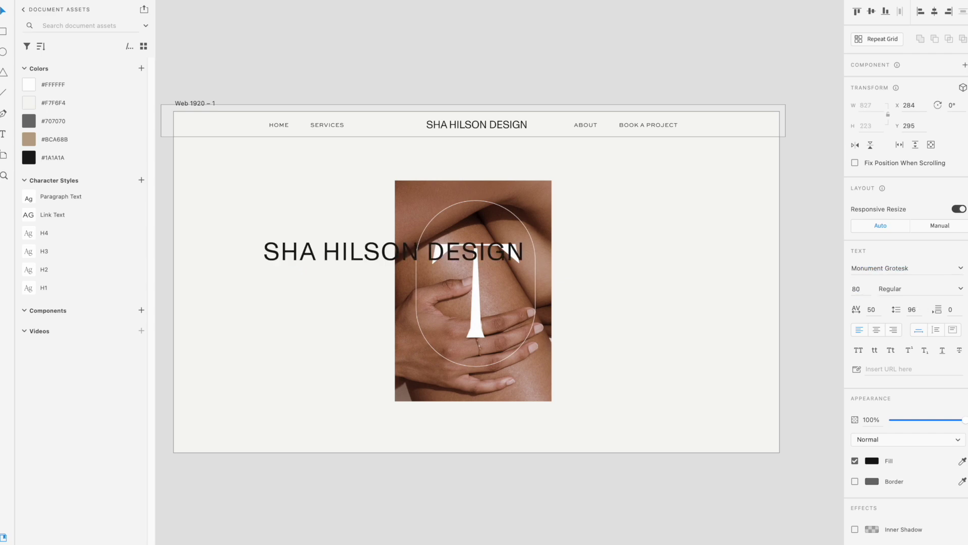
Step: Enlarge the hero text to about size 112, set its character spacing to 0 and append a "•" after the phrase
drag(394, 275, 394, 303)
click(870, 309)
text(0)
key(Return)
key(Return)
text(•)
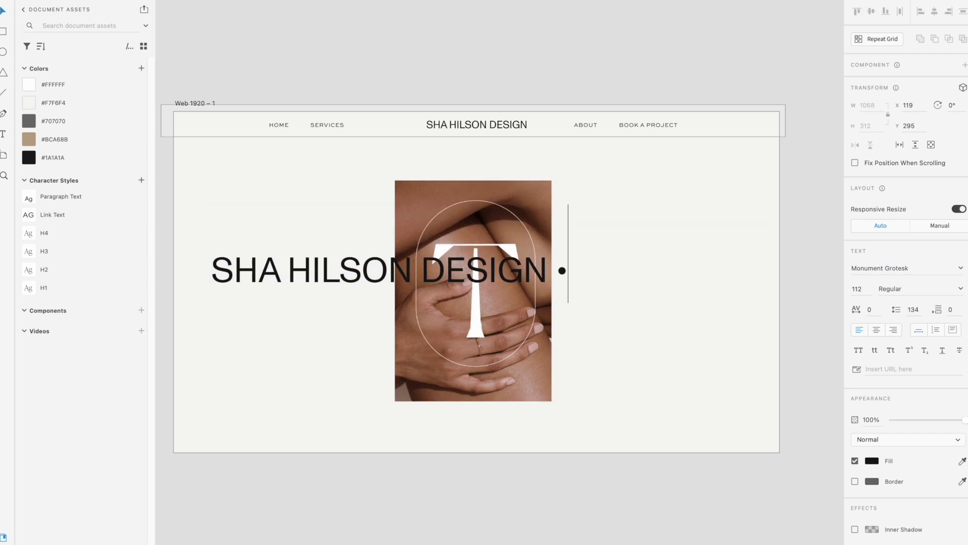
Step: Repeat the phrase "SHA HILSON DESIGN •" after the bullet within the same hero text line
click(557, 273)
drag(568, 273, 218, 264)
key(super+c)
click(569, 281)
key(super+v)
key(Escape)
Step: Position the repeated hero text so it runs past both artboard edges, crossing the image around its vertical middle
drag(572, 303, 544, 312)
click(806, 152)
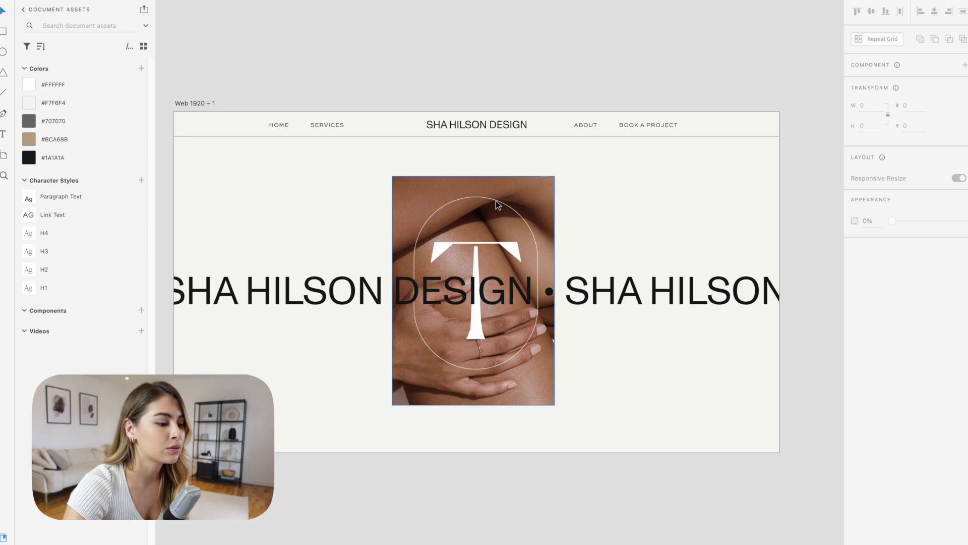
click(621, 283)
mouse_move(634, 291)
mouse_down()
mouse_move(521, 297)
mouse_move(639, 294)
mouse_up()
click(691, 82)
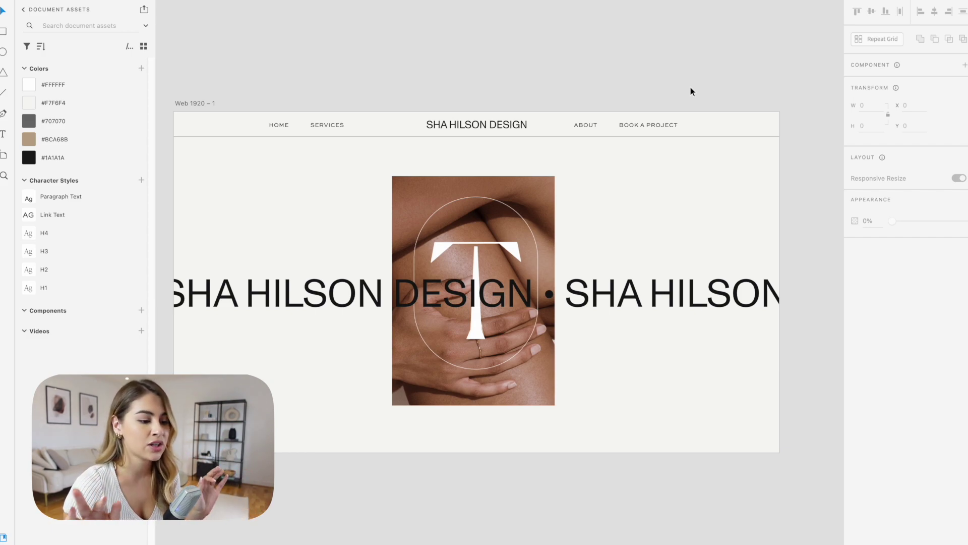
Step: Place img 1.png and img 2.png from the website imagery folder below the hero, then shrink img 1 and move it toward the artboard's right edge
scroll(691, 91, down, 2)
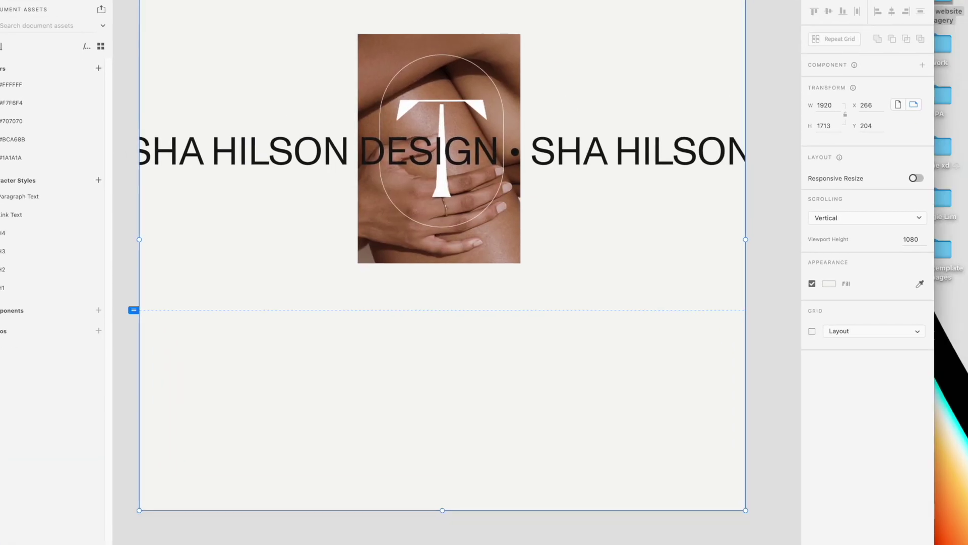
double_click(944, 10)
click(507, 281)
drag(547, 278, 189, 274)
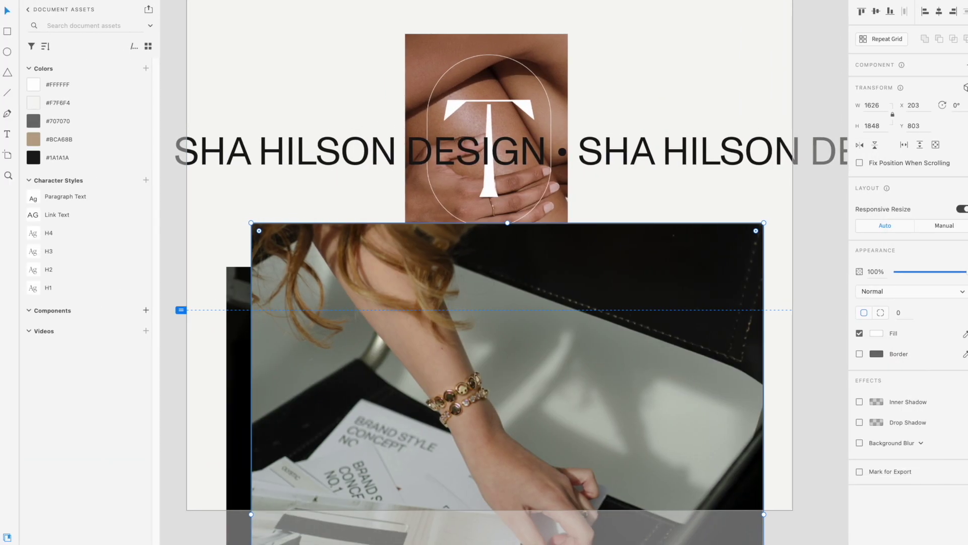
drag(256, 227, 447, 423)
drag(597, 479, 763, 228)
Step: Scale the img 2 portrait down to a small picture and place it against the artboard's left edge below the hero
click(406, 401)
scroll(407, 401, down, 10)
drag(724, 484, 468, 192)
scroll(467, 192, up, 7)
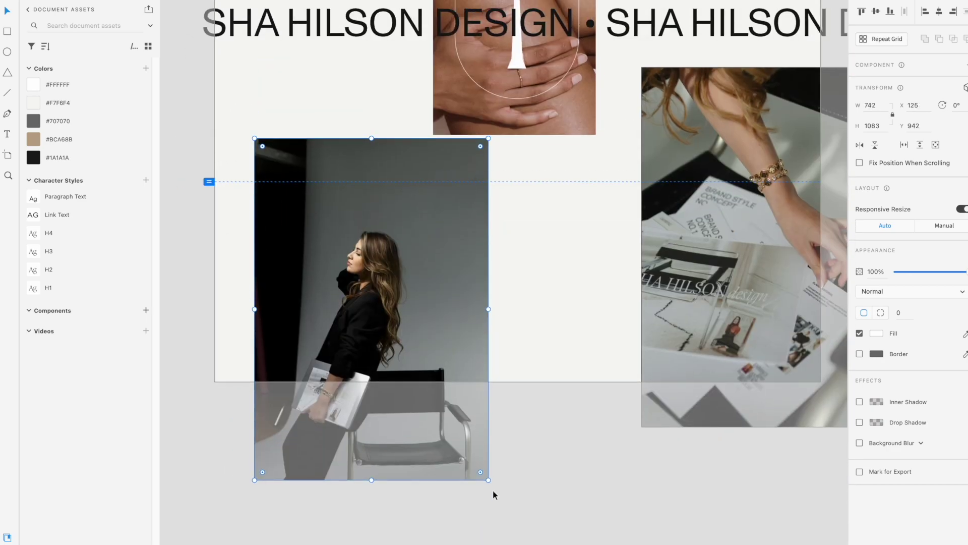
drag(488, 480, 352, 279)
drag(319, 232, 279, 286)
Step: Extend the artboard's height to about 2549 px
scroll(280, 286, up, 5)
click(226, 91)
scroll(225, 89, down, 7)
drag(520, 265, 520, 528)
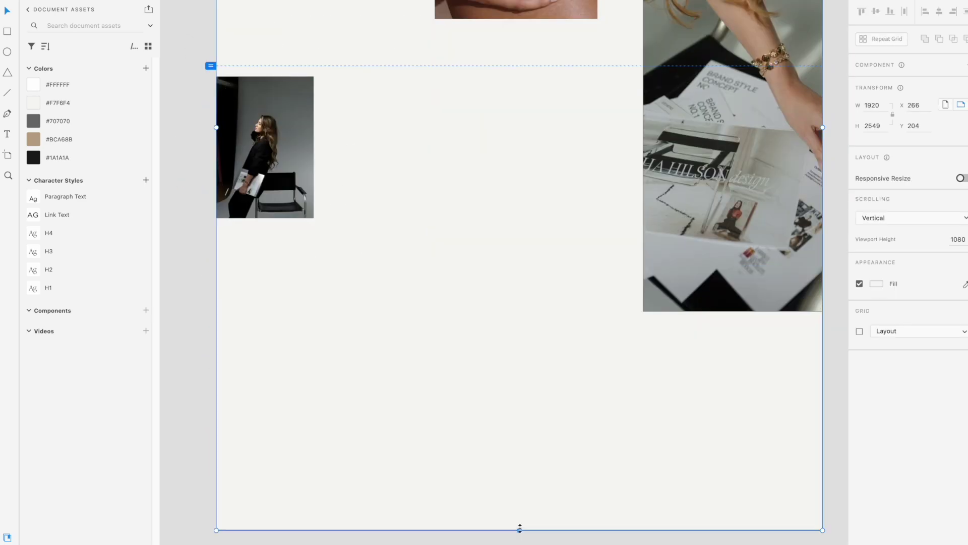
Step: Scale img 1 down to about 407 by 463 px and place it overhanging the artboard's right edge, lower than the portrait
scroll(519, 353, up, 3)
click(655, 101)
drag(613, 41, 748, 195)
drag(759, 247, 646, 258)
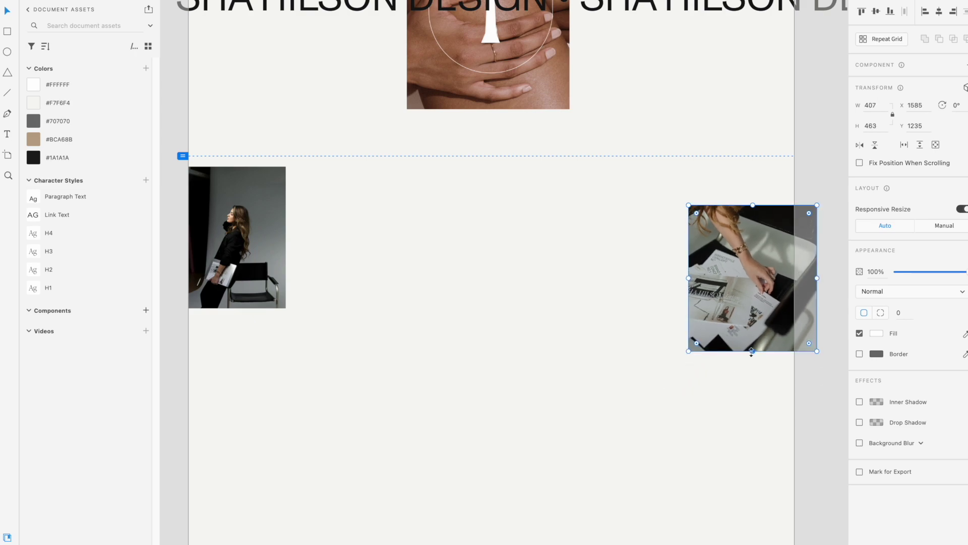
drag(689, 361, 705, 450)
click(627, 403)
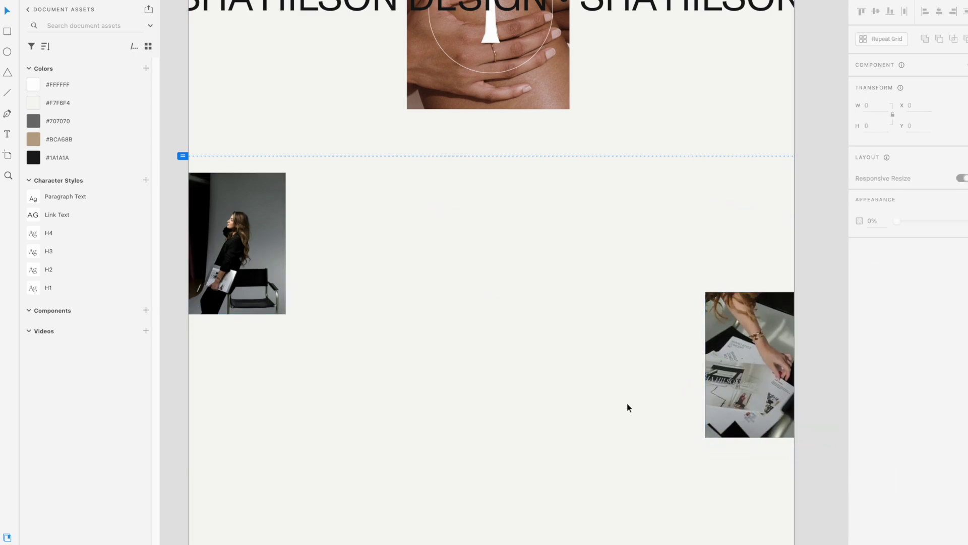
Step: Copy the studio introduction paragraph from the notes app and paste it into a text area about 798 px wide between the two small images
scroll(627, 403, up, 3)
key(super+Tab)
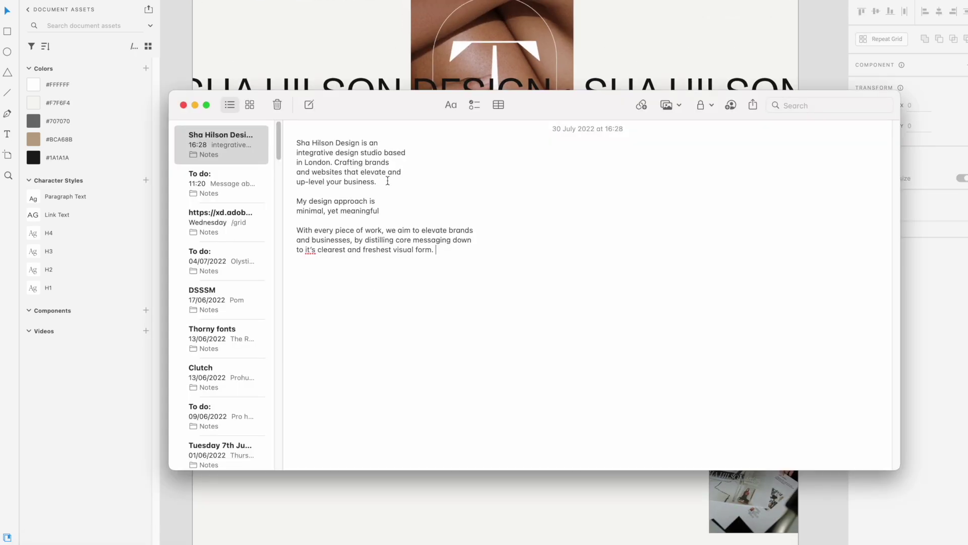
drag(387, 181, 266, 137)
key(super+Tab)
key(t)
drag(373, 322, 626, 455)
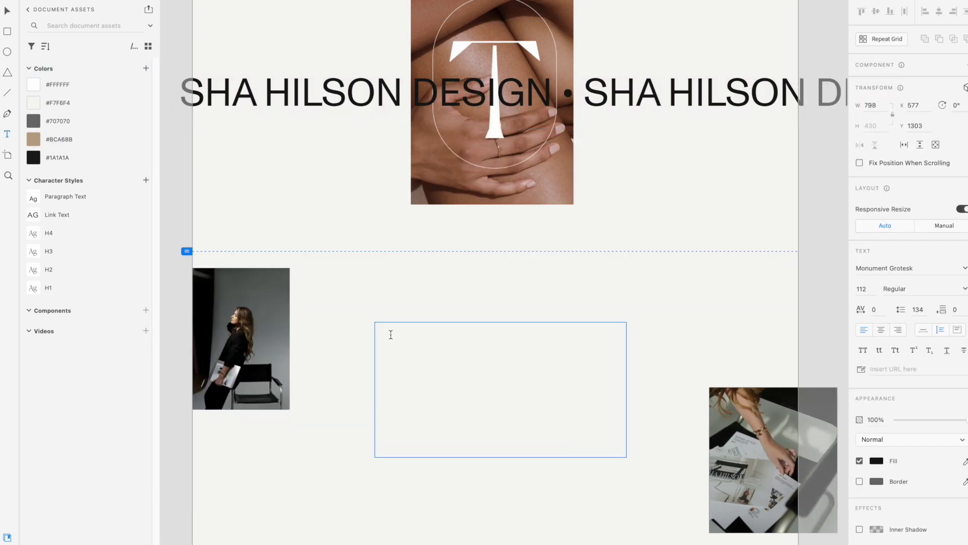
key(super+v)
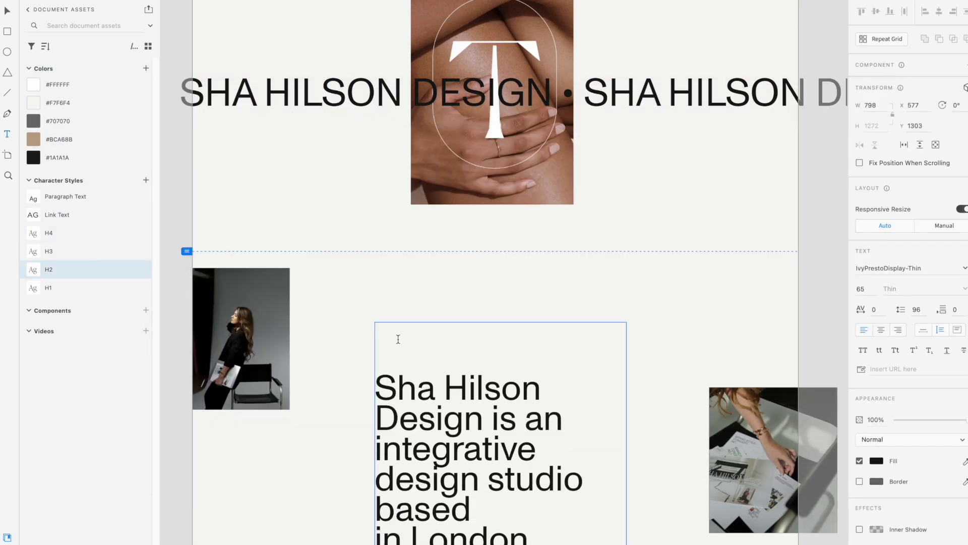
Step: Apply the H2 character style to the introduction, center-align it and set its line spacing to 70
click(63, 273)
click(886, 330)
click(76, 253)
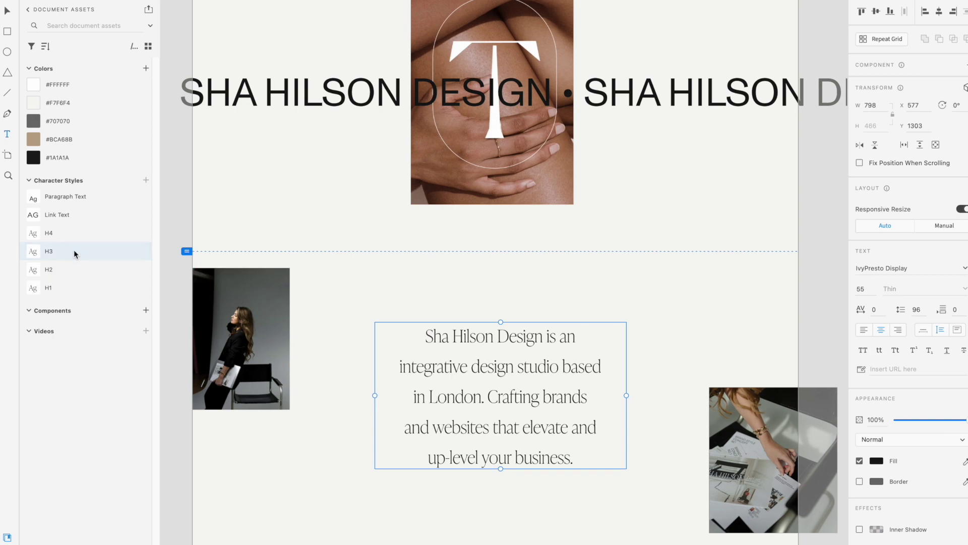
click(77, 268)
text(70)
key(Return)
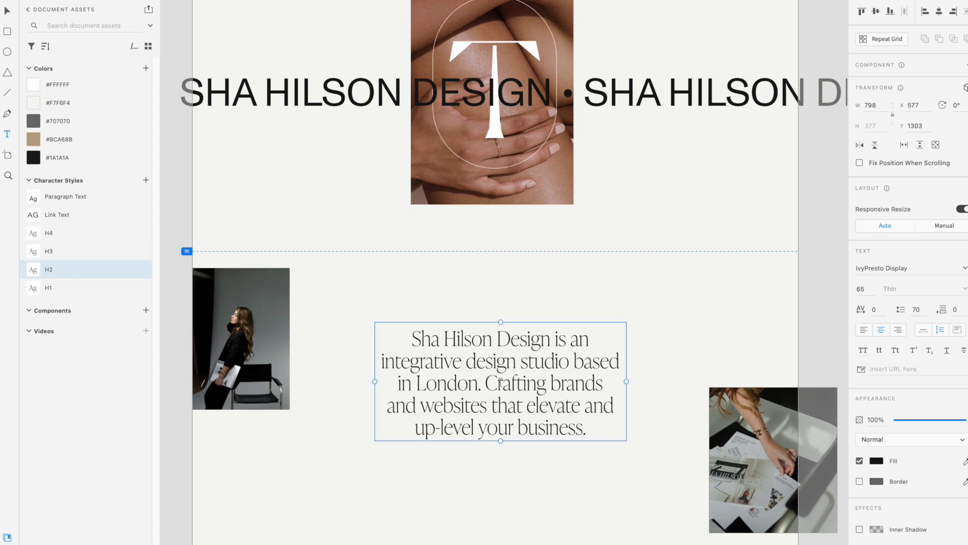
Step: Change the word "elevate" in the introduction to FreightBig Pro Light Italic
double_click(548, 406)
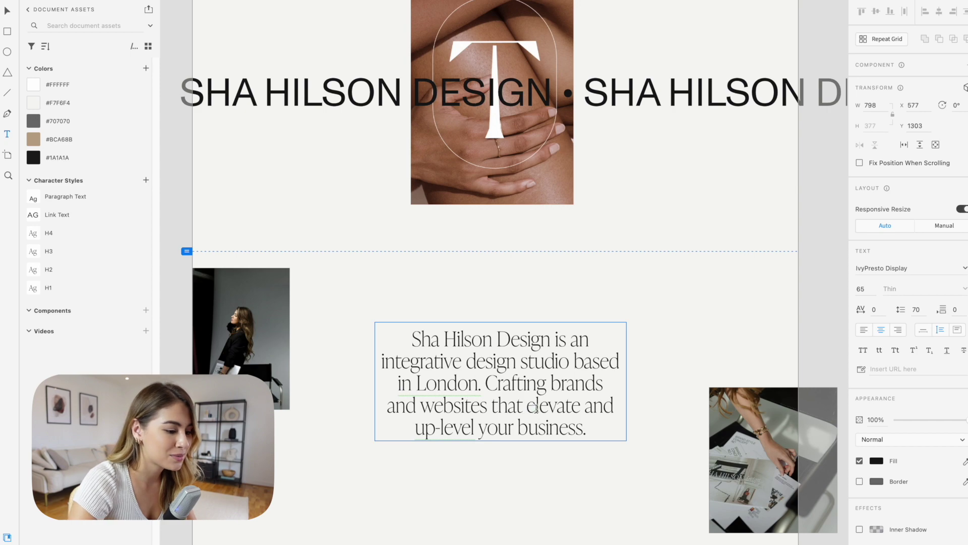
drag(527, 407, 580, 408)
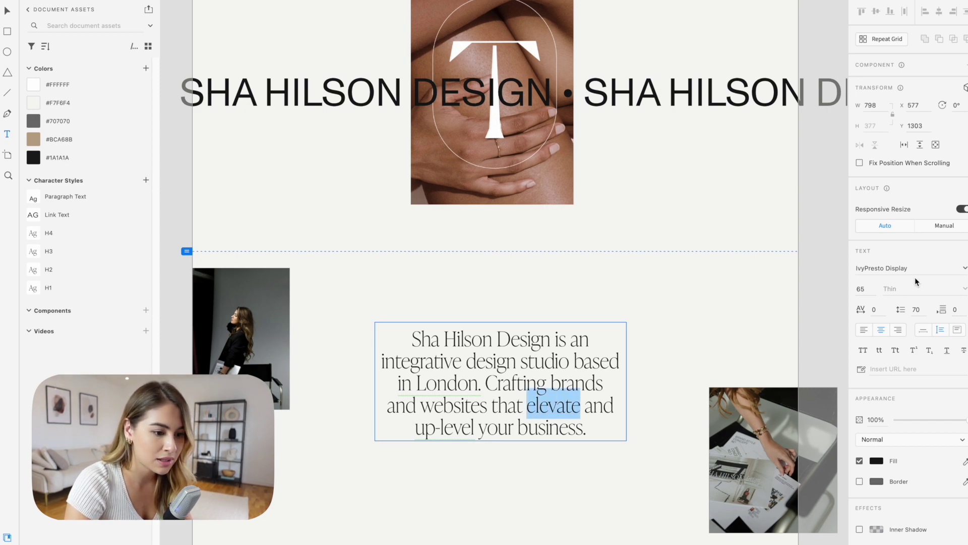
click(965, 268)
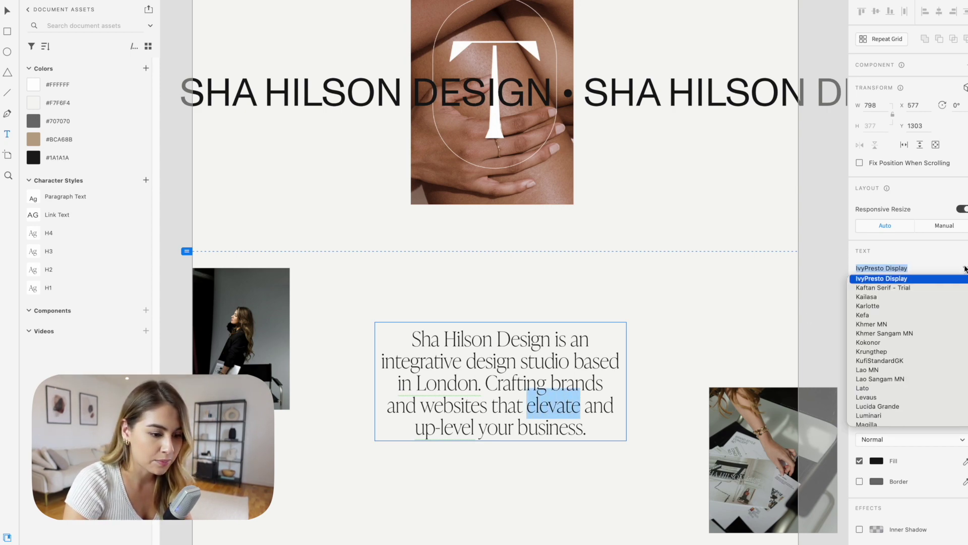
scroll(950, 323, down, 15)
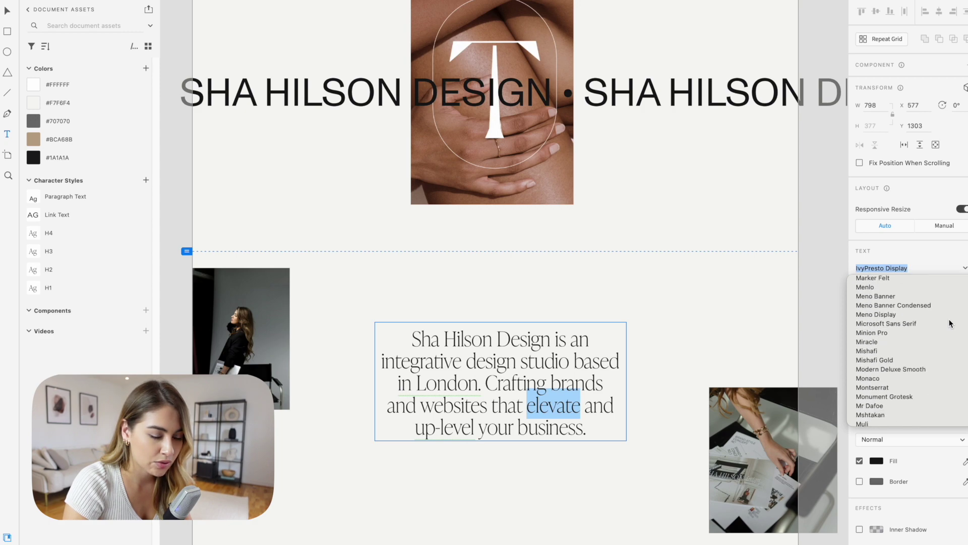
text(FreightBig Pro)
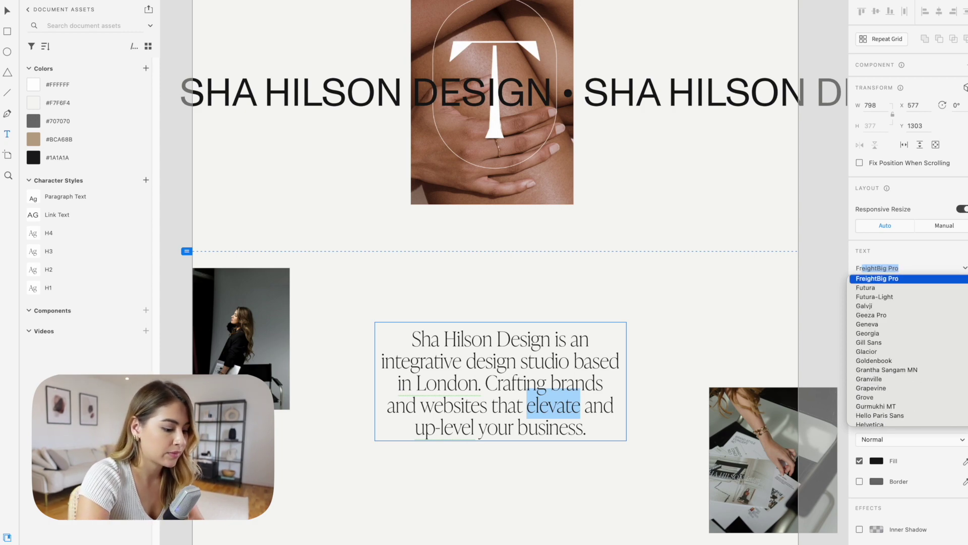
click(909, 280)
click(965, 294)
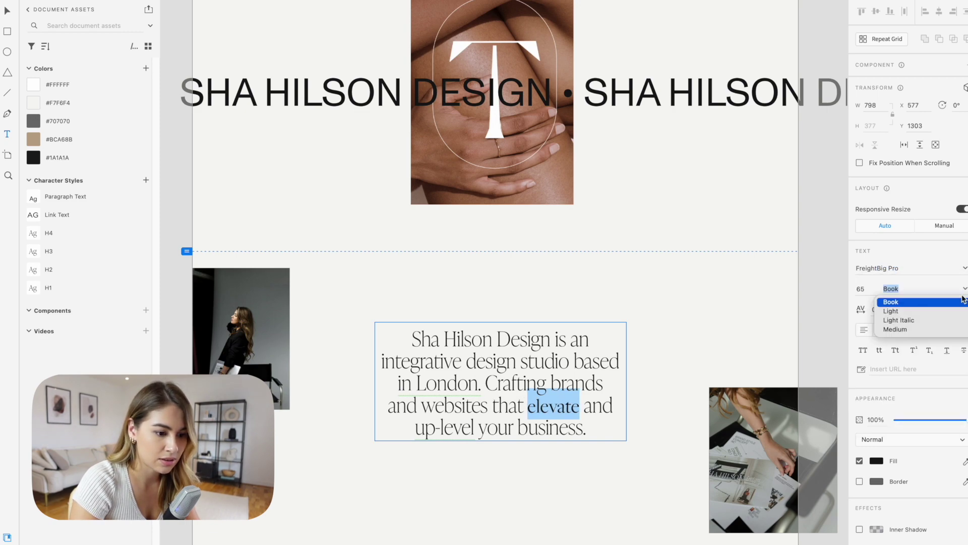
click(908, 320)
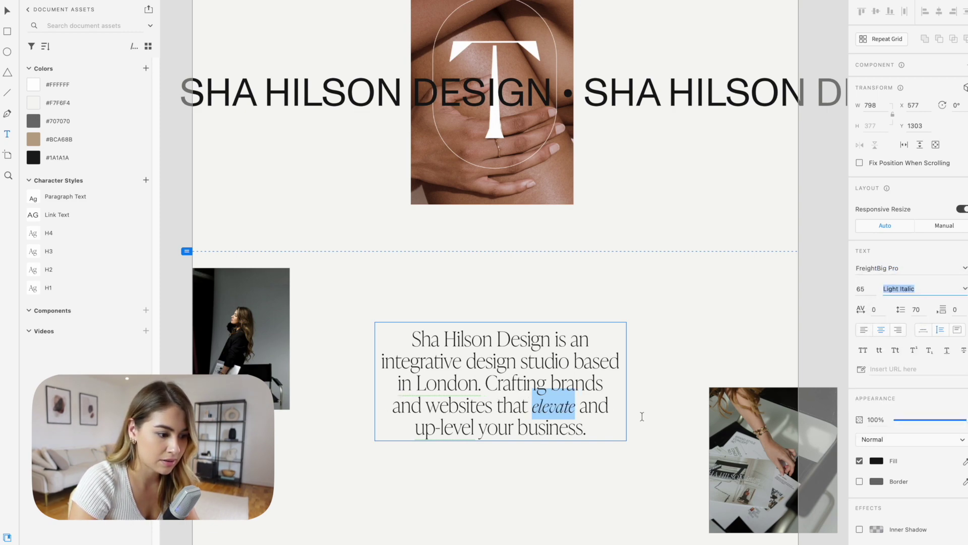
Step: Set the font size of the word "elevate" to 70
drag(575, 409, 530, 407)
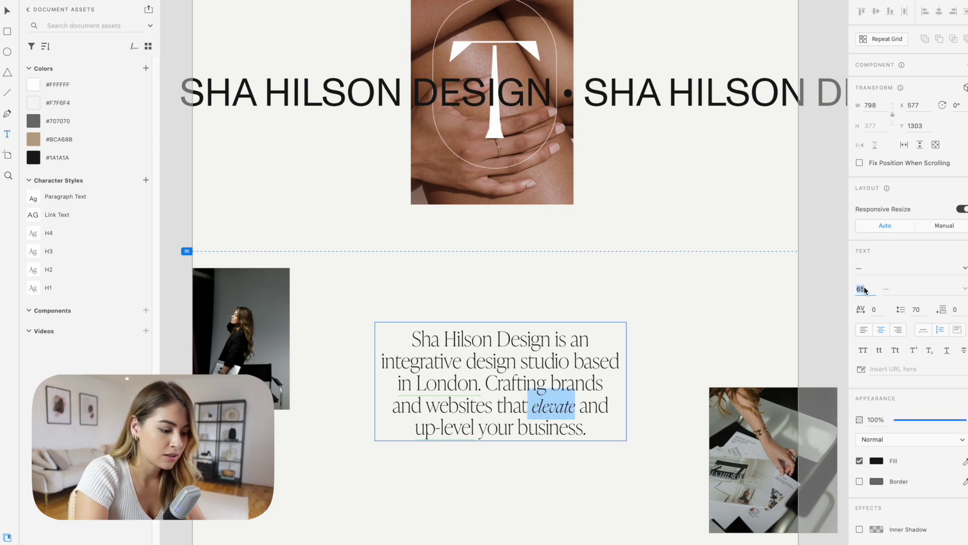
text(70)
key(Return)
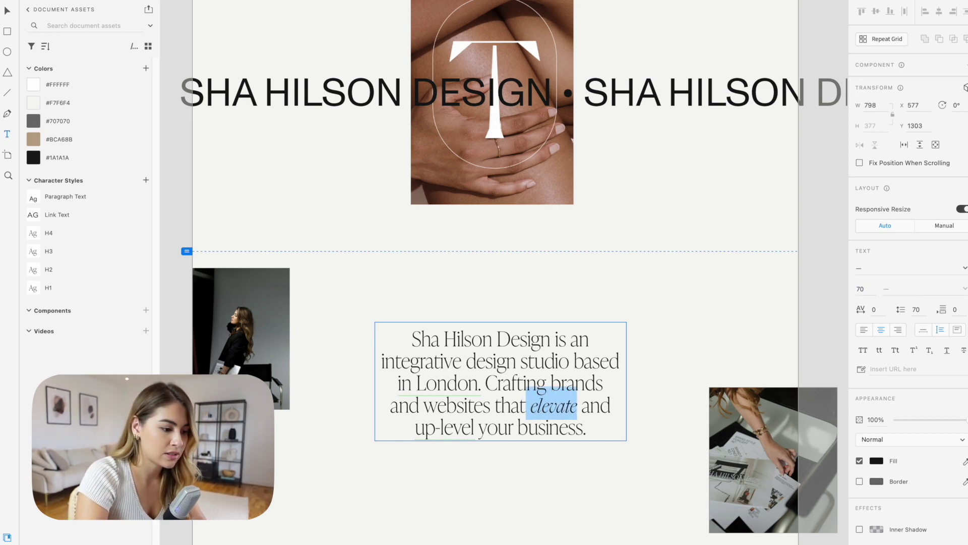
Step: Change the word "up-level" in the introduction to FreightBig Pro Light Italic
click(482, 411)
drag(474, 428, 402, 429)
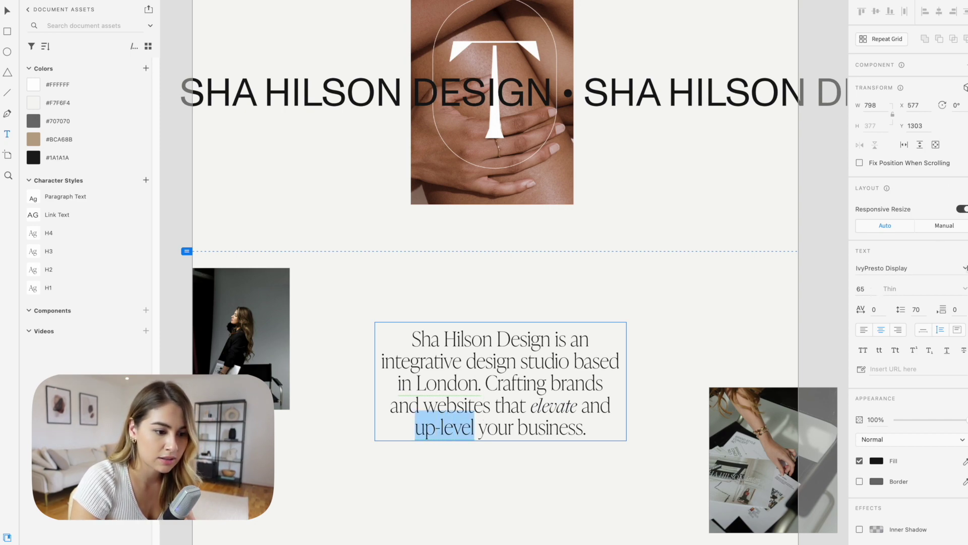
click(964, 268)
text(FreightBig Pro)
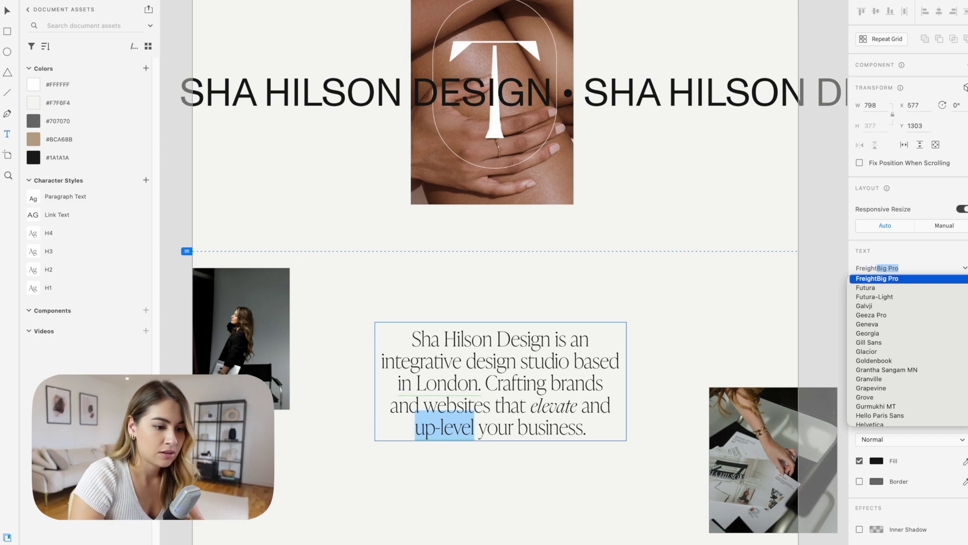
key(Return)
click(965, 289)
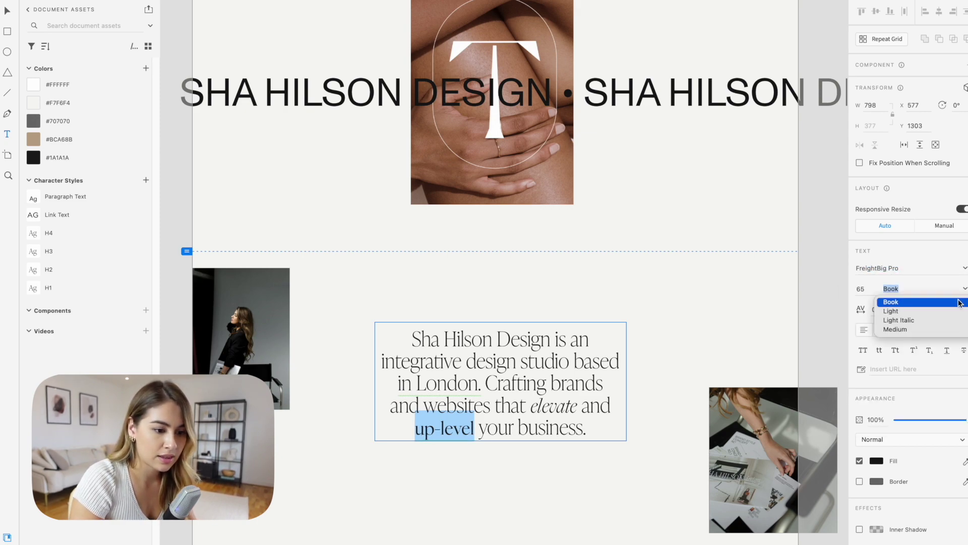
click(942, 319)
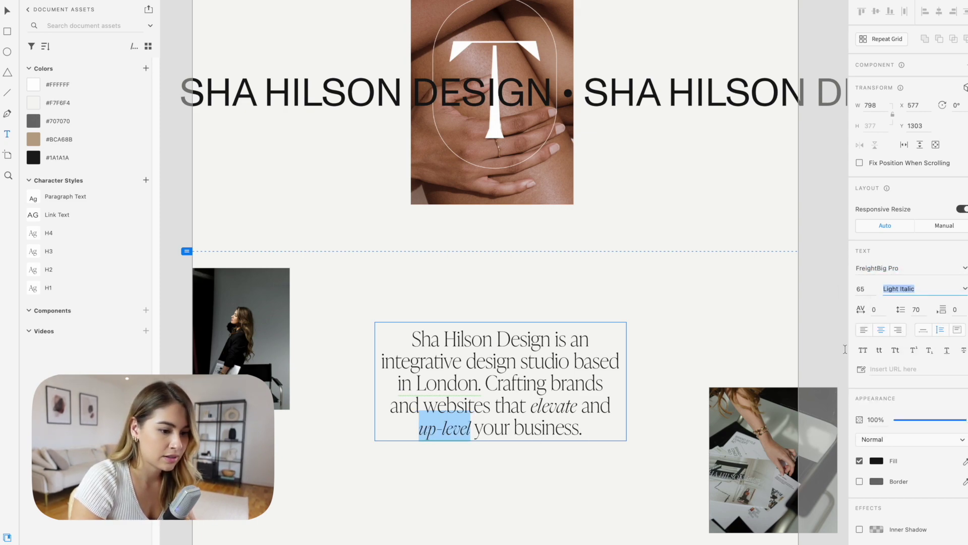
Step: Set the font size of the word "up-level" in the introduction to 70
click(869, 294)
text(70)
key(Return)
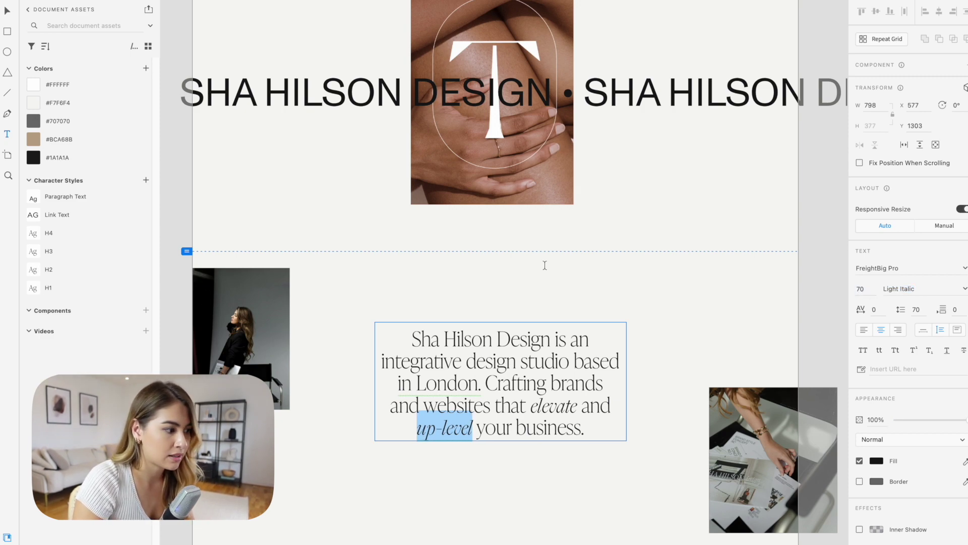
Step: Save the formatting of "up-level" as a new character style named "Accent font"
click(146, 180)
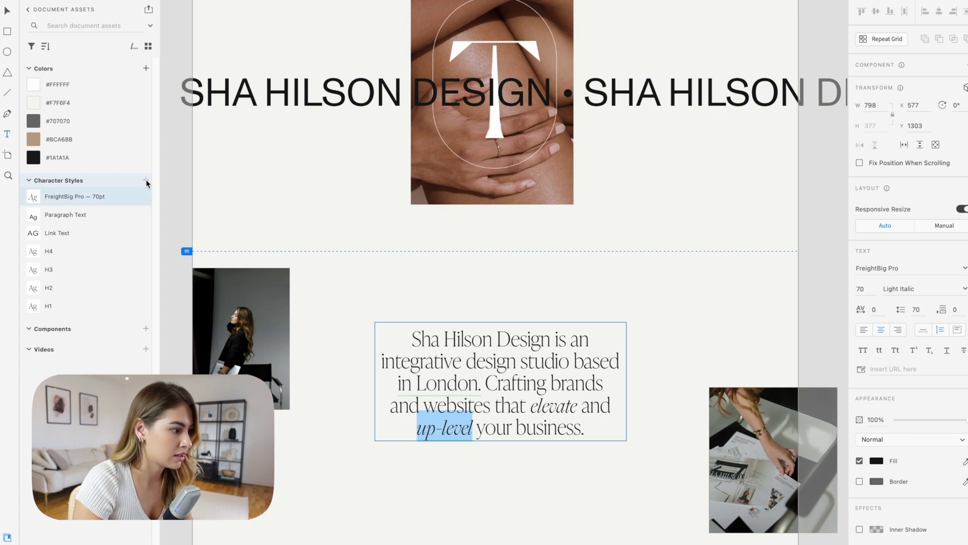
double_click(98, 196)
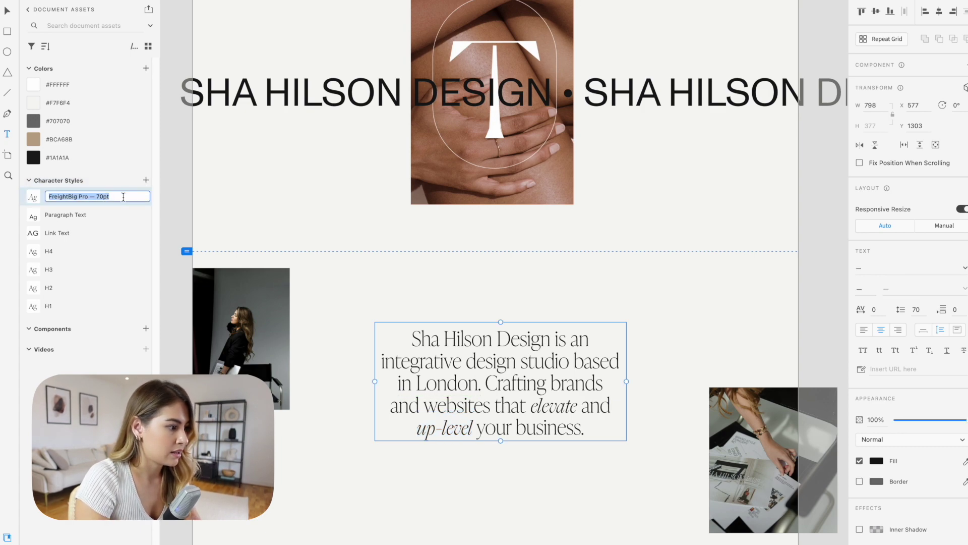
text(A)
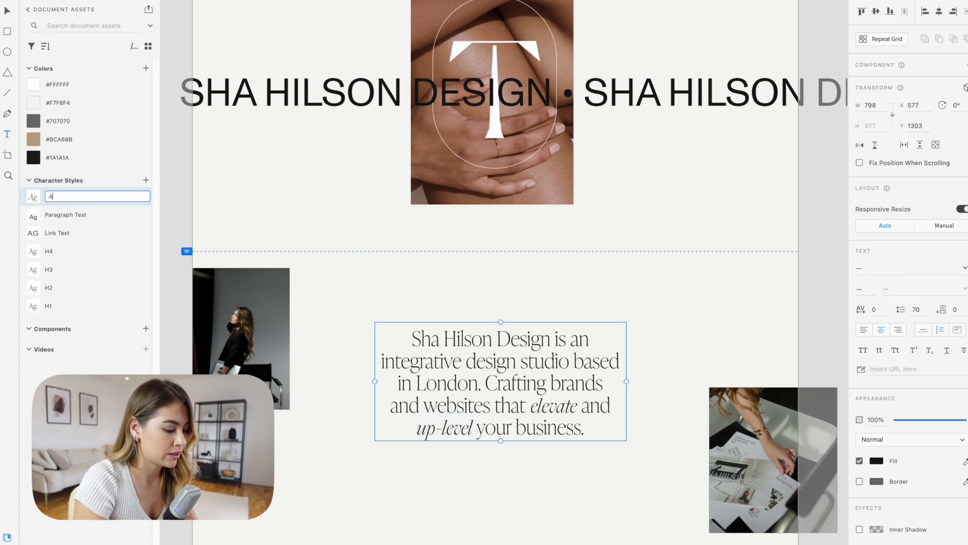
text(ccent font)
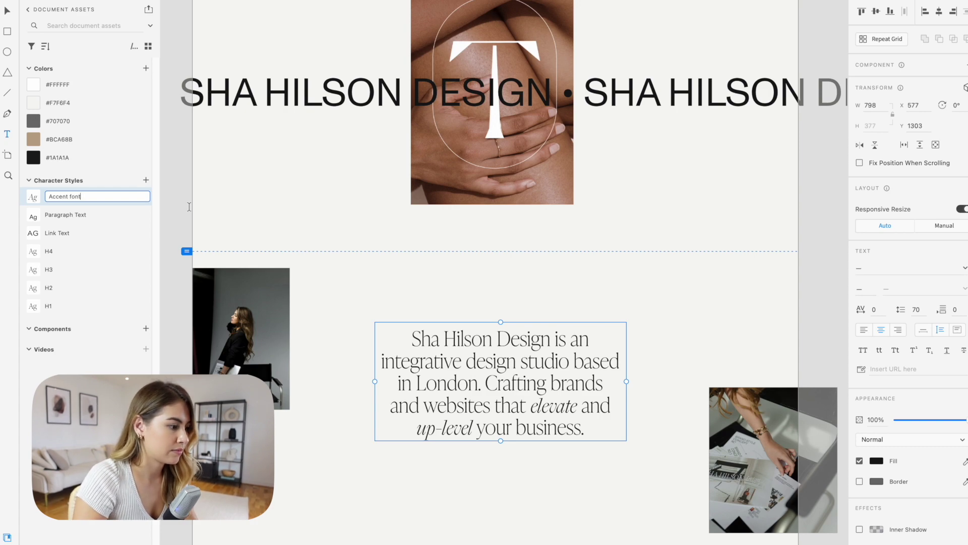
click(363, 314)
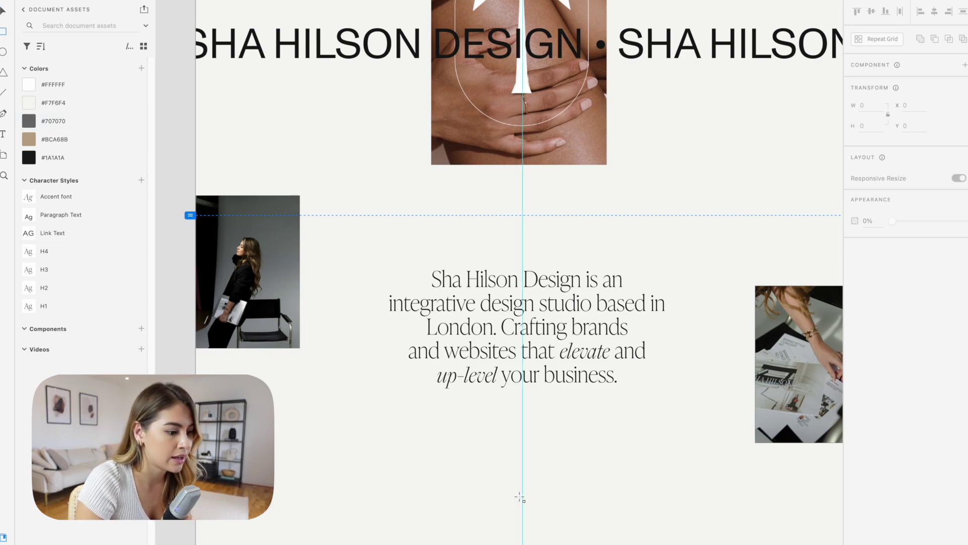
Step: Draw a fully rounded button about 395 by 76 px below the introduction and fill it with #F7F6F4
drag(450, 407, 585, 438)
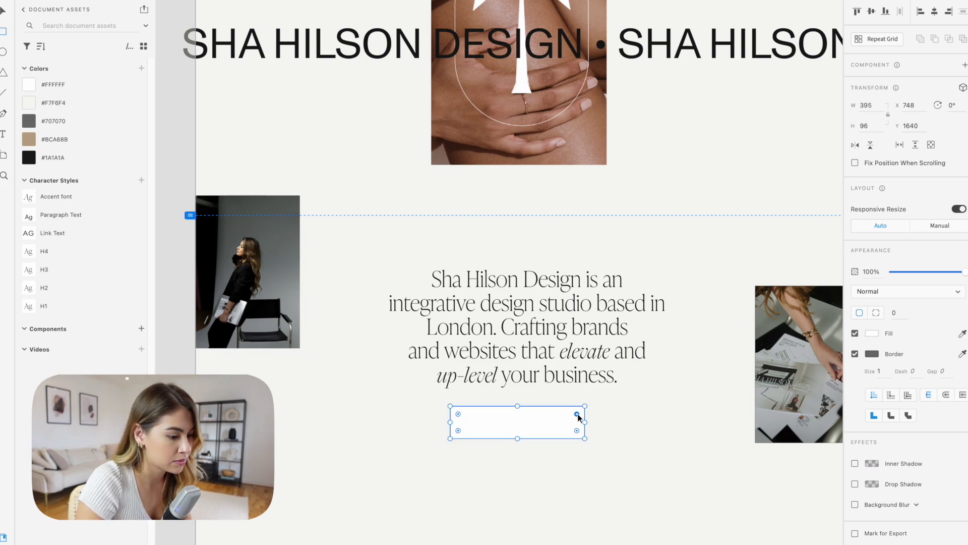
drag(577, 415, 518, 432)
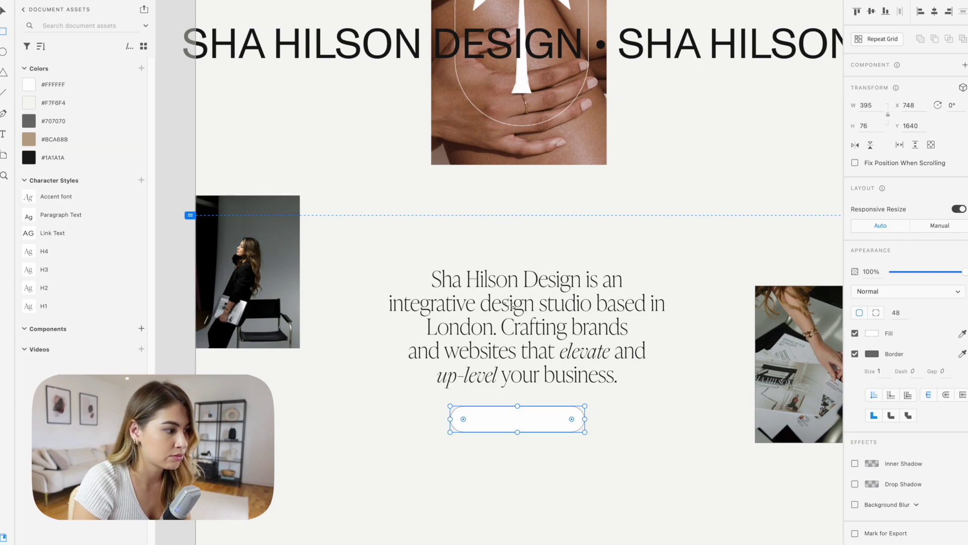
click(31, 102)
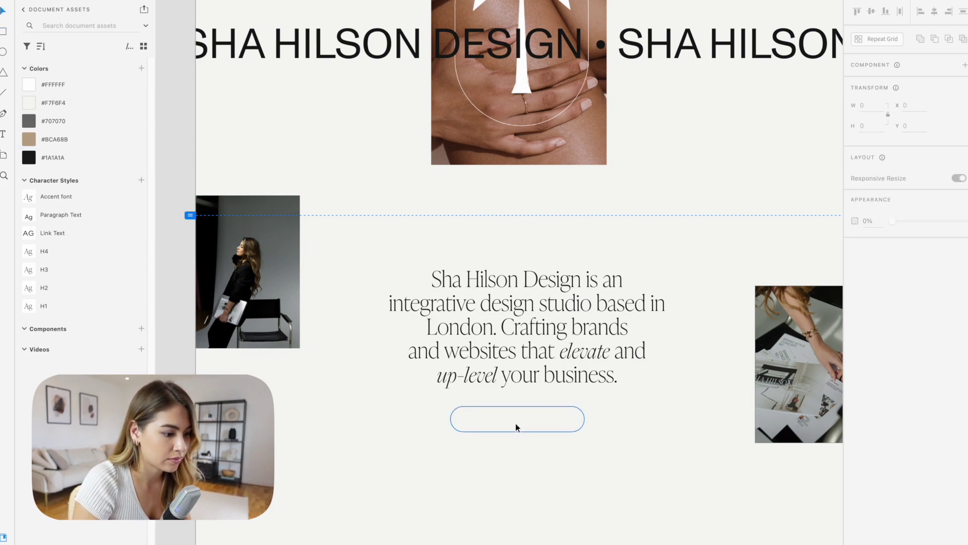
Step: Center the empty button on the page beneath the introduction and move it slightly lower
drag(515, 423, 522, 422)
click(565, 483)
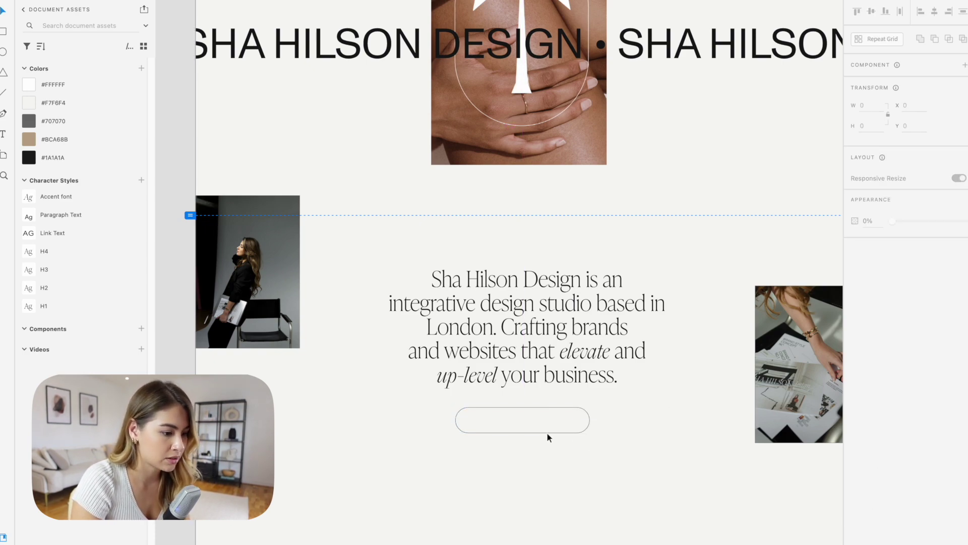
drag(536, 416, 538, 418)
click(610, 452)
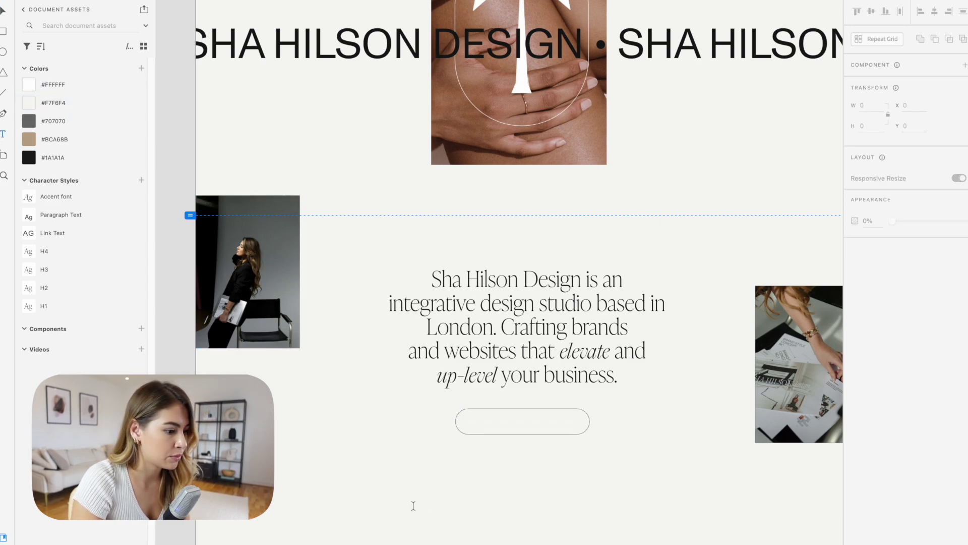
Step: Add the label "Work with me" in the Link Text character style and center it inside the button
click(455, 486)
text(Work with me)
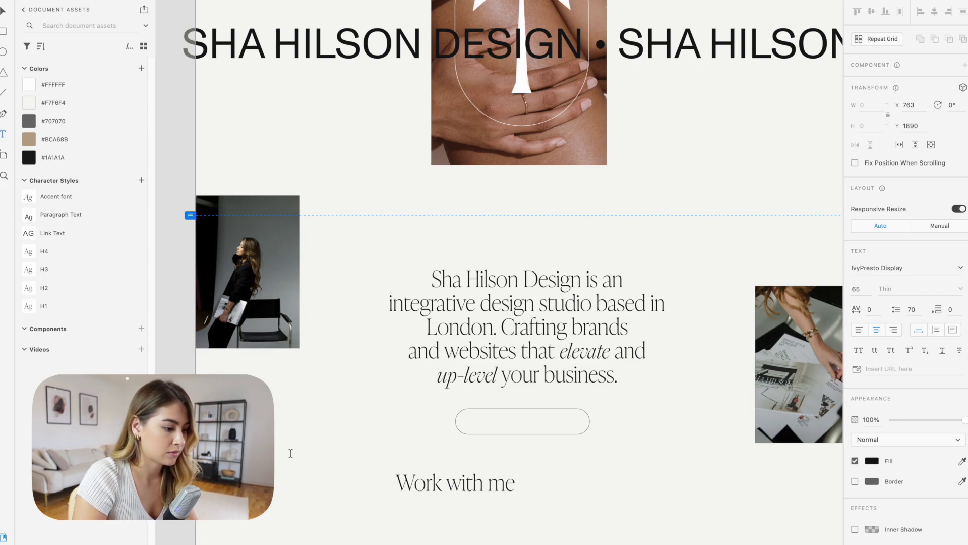
key(Escape)
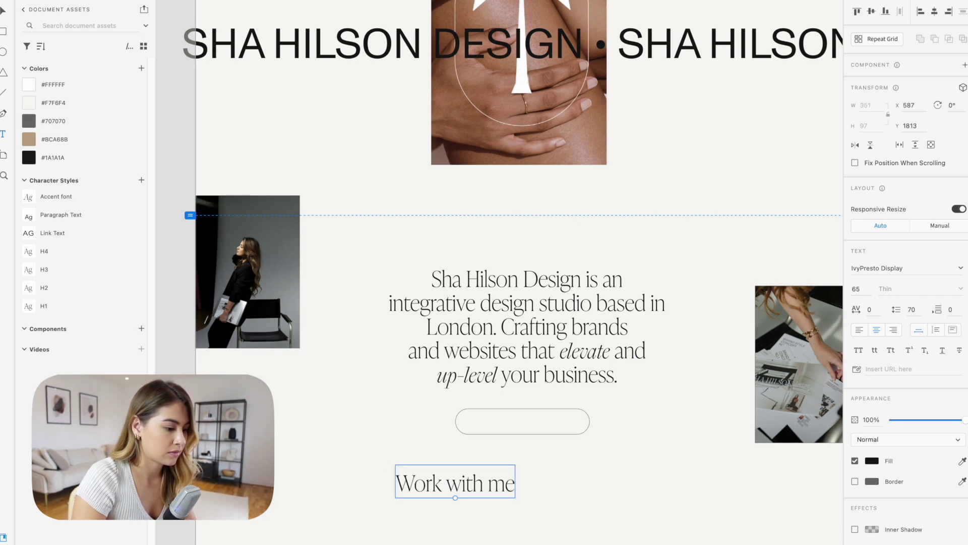
click(80, 231)
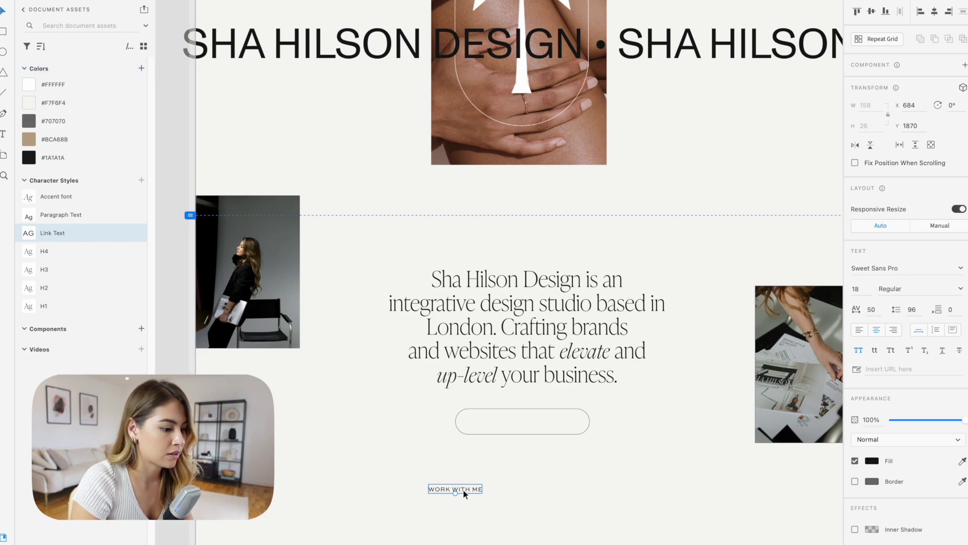
drag(463, 488, 528, 423)
click(569, 510)
Step: Move the introduction text up to leave more space above the "Work with me" button
scroll(568, 510, down, 2)
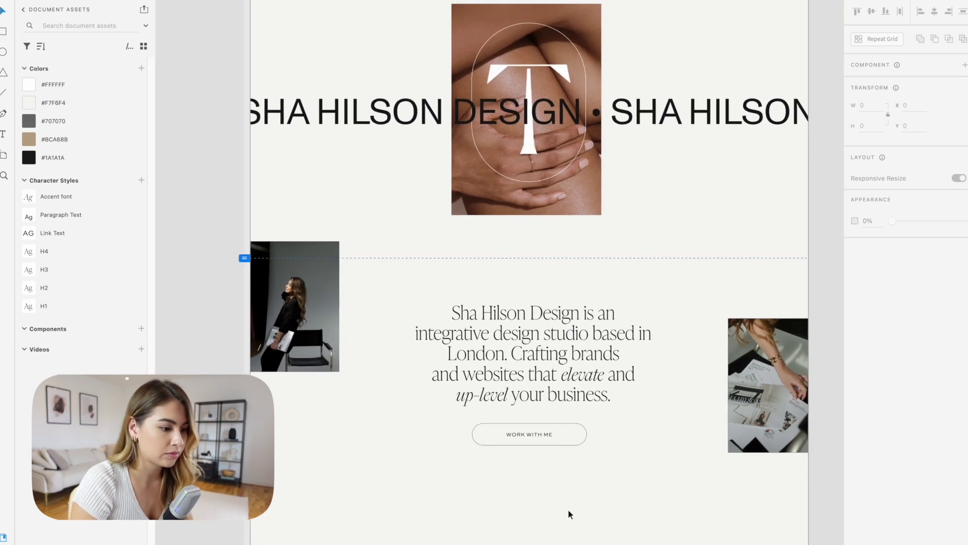
drag(559, 379, 558, 375)
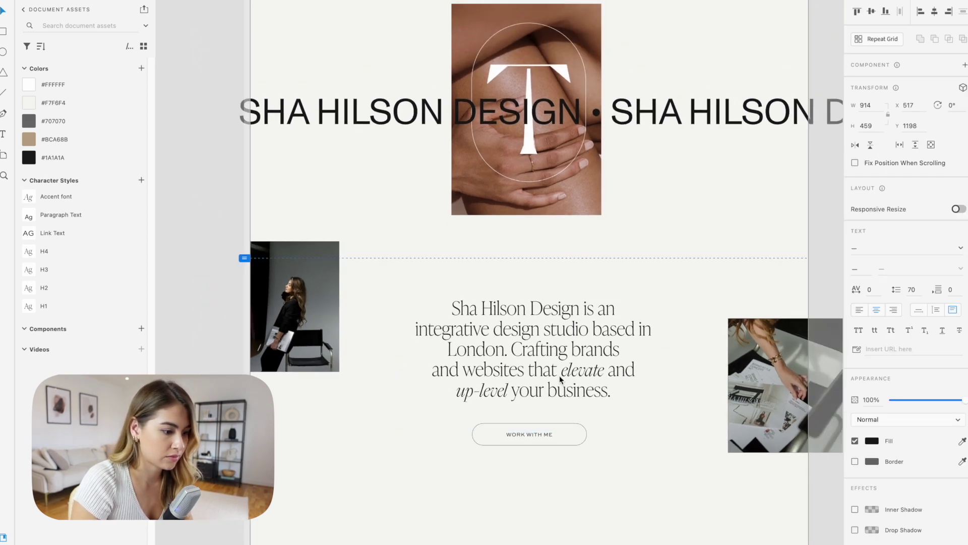
click(648, 438)
scroll(648, 469, down, 3)
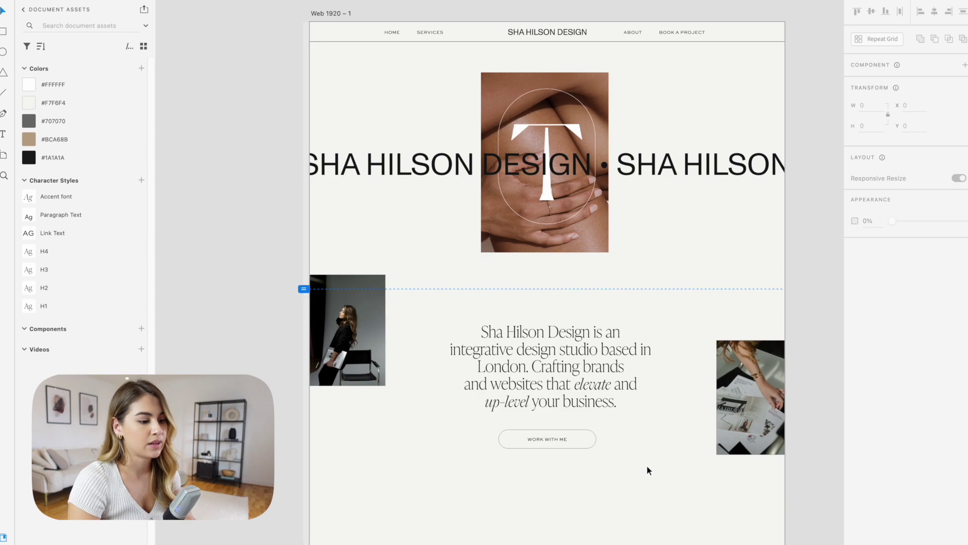
drag(577, 386, 577, 375)
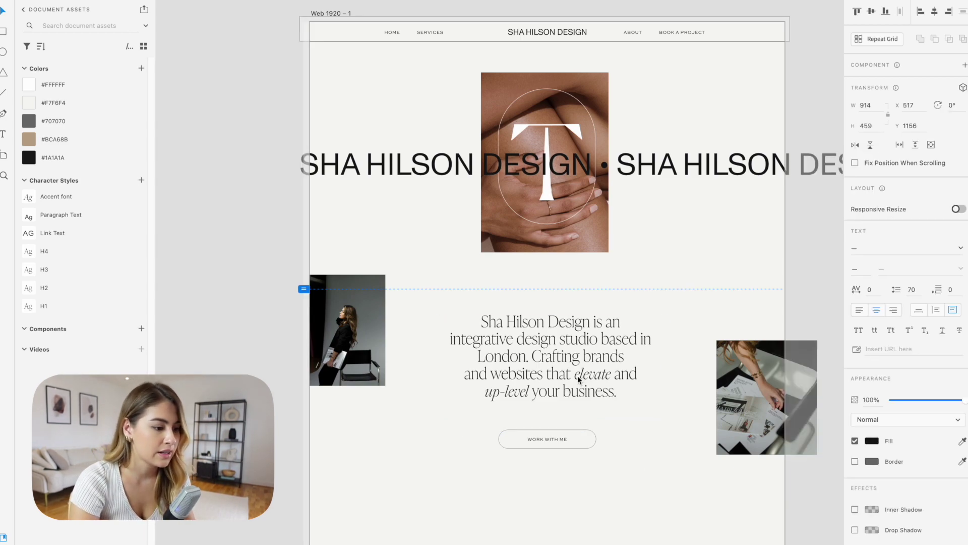
click(604, 500)
drag(604, 500, 520, 389)
key(super+z)
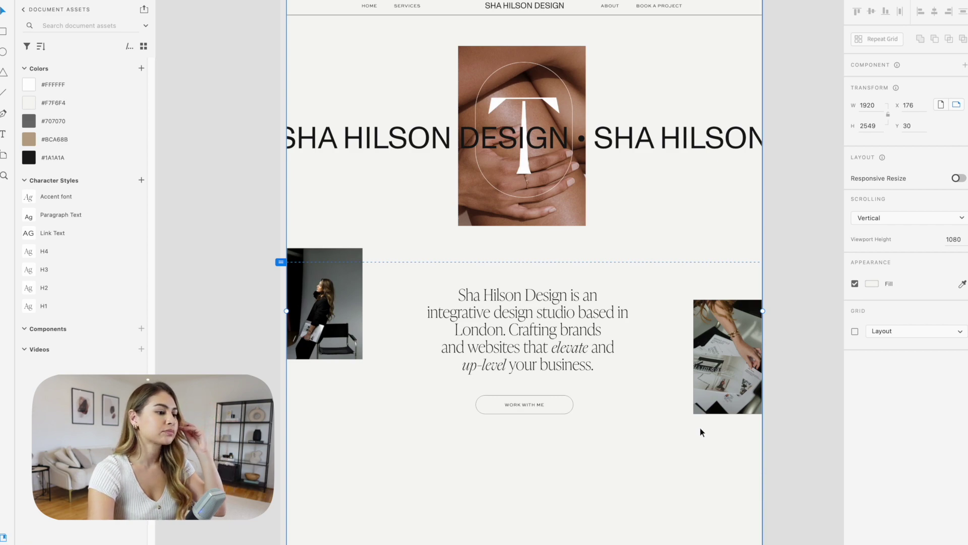
Step: Draw a rectangle about 470 by 621 px below the introduction section and extend the artboard height to about 3017 px
drag(302, 376, 418, 529)
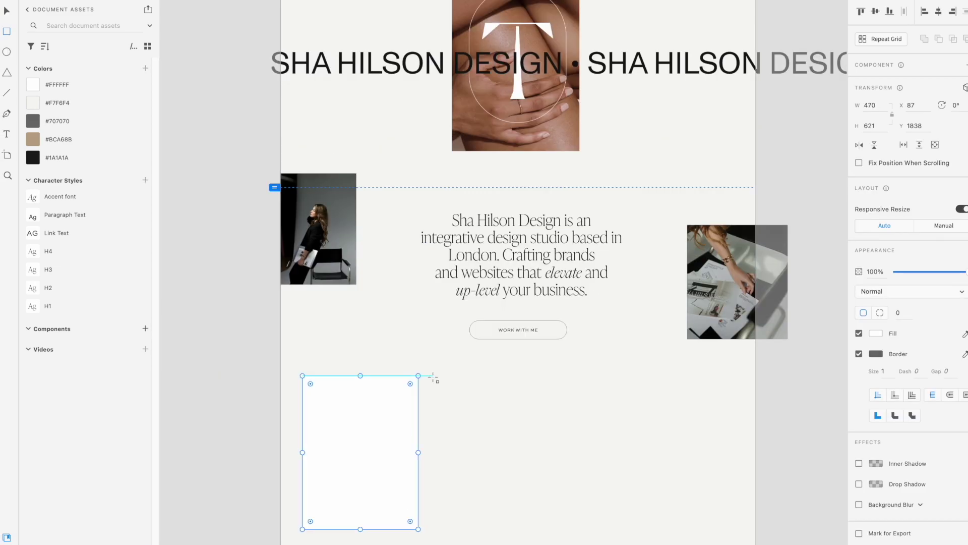
key(v)
scroll(433, 377, up, 3)
click(279, 67)
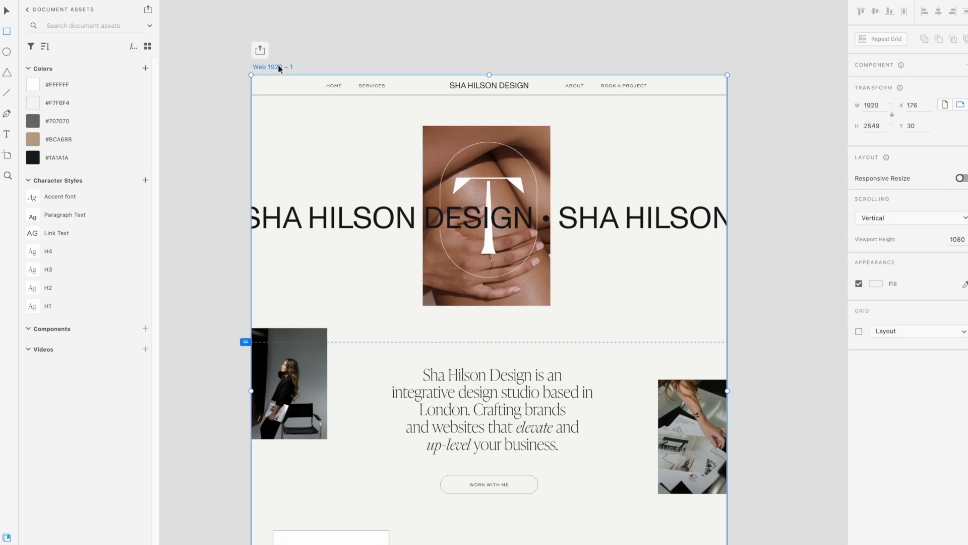
scroll(279, 67, down, 5)
Step: Duplicate the rectangle into a staggered row of four that runs past both side edges of the artboard
drag(325, 359, 601, 374)
drag(693, 475, 554, 443)
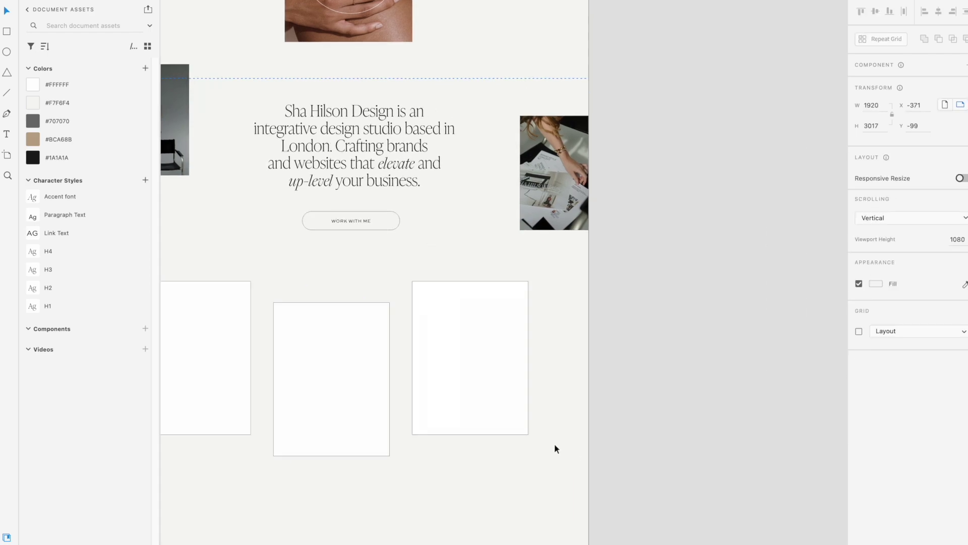
key(super+z)
drag(678, 504, 358, 389)
drag(357, 388, 329, 389)
click(600, 402)
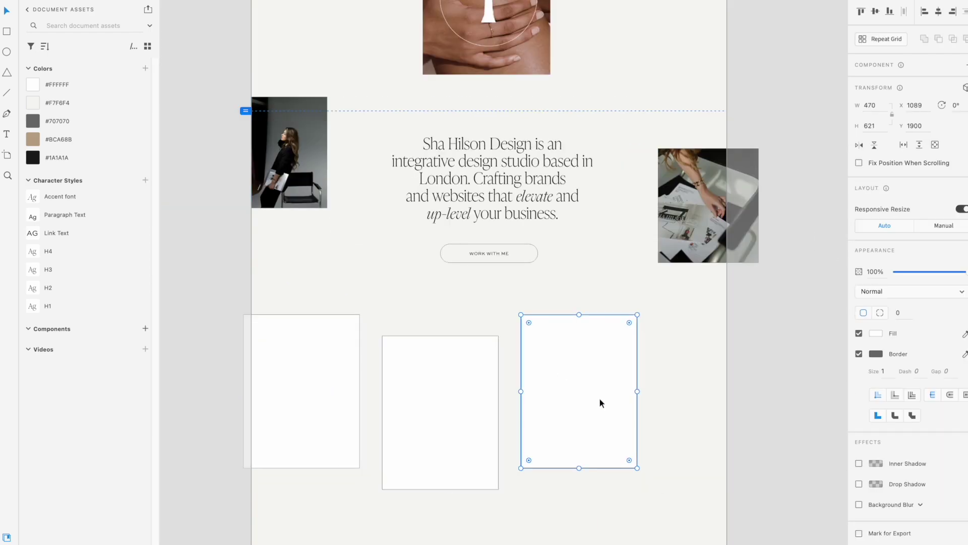
drag(600, 402, 737, 432)
click(691, 521)
Step: Shift the second, third and fourth rectangles slightly left to tighten the row
click(332, 399)
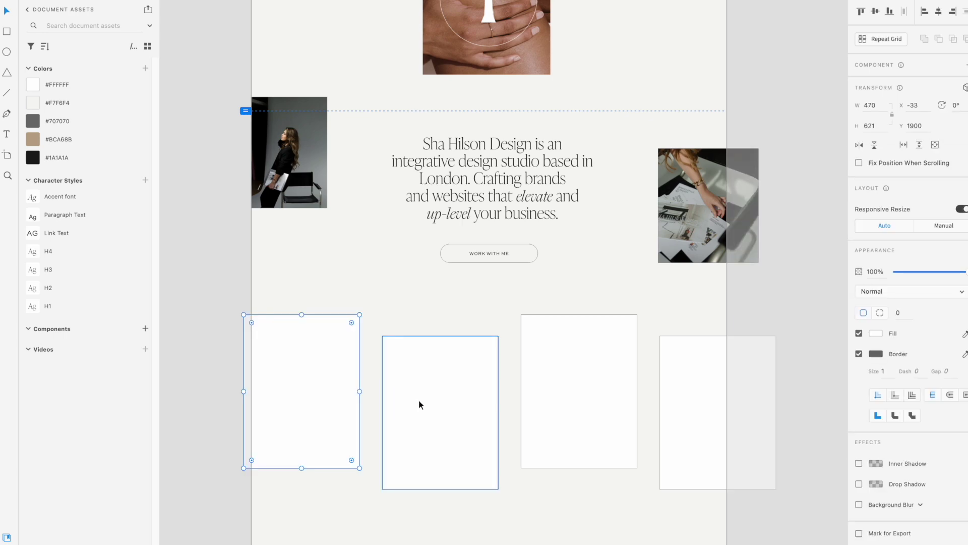
drag(419, 402, 413, 400)
drag(538, 390, 532, 390)
drag(680, 395, 673, 396)
click(676, 509)
Step: Delete the leftover duplicates behind the second and third rectangles
click(476, 405)
click(499, 405)
key(Delete)
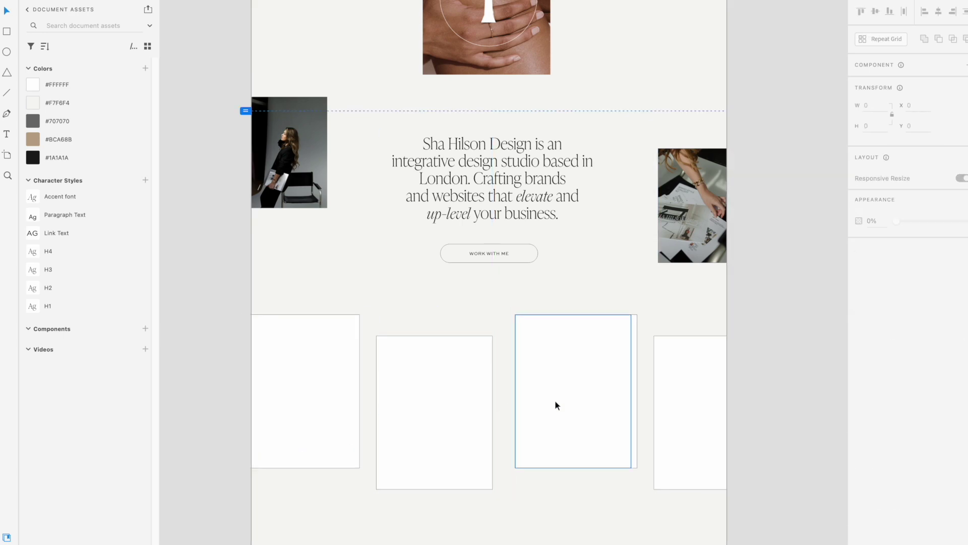
click(634, 402)
key(Delete)
Step: Remove the border from all four rectangles in the staggered row
click(353, 386)
click(859, 353)
click(433, 403)
click(859, 353)
click(859, 353)
click(713, 374)
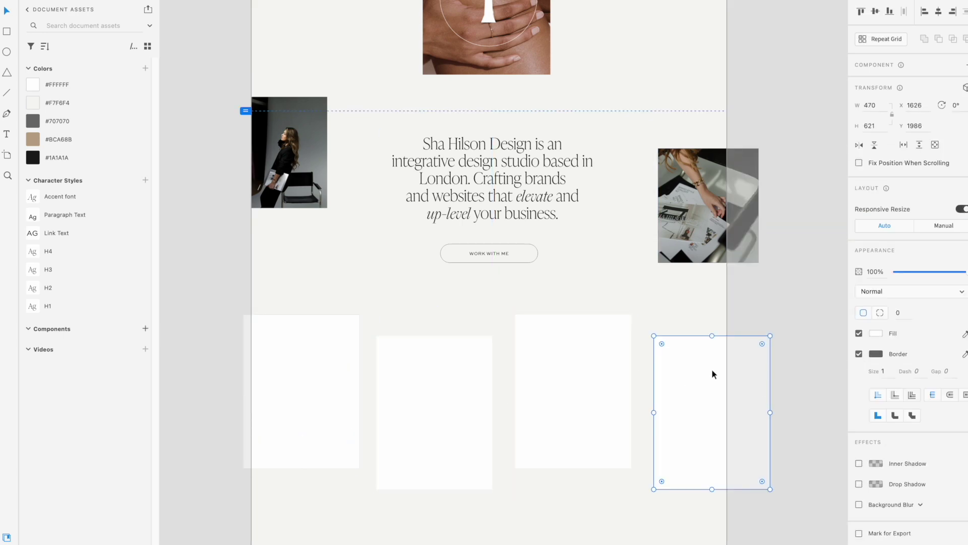
click(858, 354)
Step: From the website imagery folder, fill the four rectangles in order with Thrivynn.png, R+R.png, Olystic.png and Angie.png
click(895, 100)
click(195, 105)
click(196, 106)
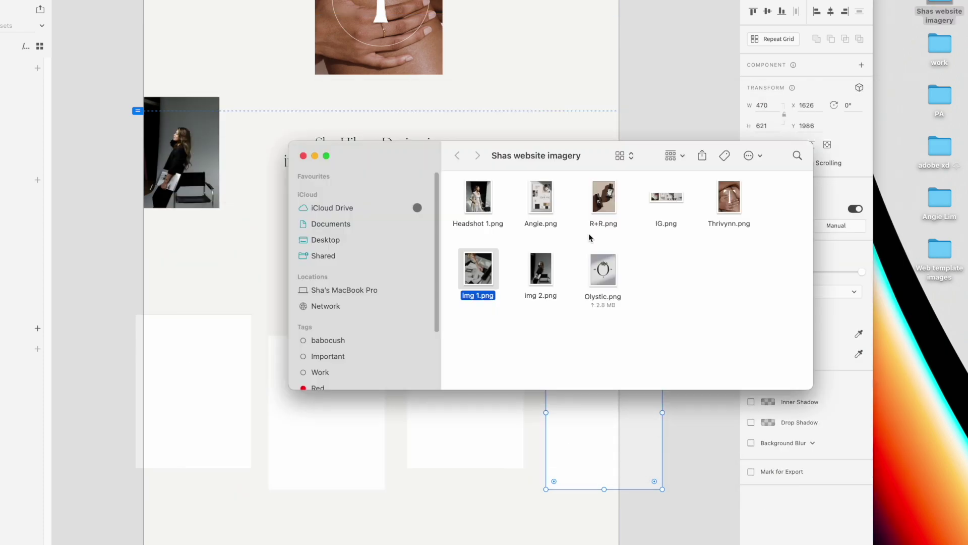
drag(729, 198, 205, 376)
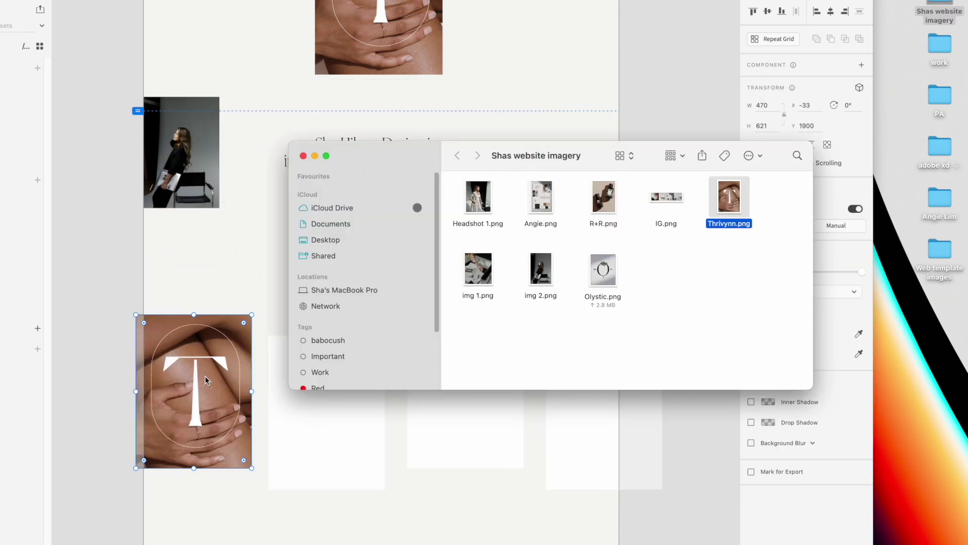
click(624, 299)
drag(590, 167, 669, 61)
drag(682, 91, 361, 407)
drag(680, 162, 458, 359)
drag(619, 90, 572, 390)
Step: Move the last image frames left so that the gaps between all four images are equal
scroll(640, 237, left, 3)
drag(636, 388, 625, 388)
click(624, 317)
Step: Add the text "Name of project" below the first portfolio image and apply the H4 character style
scroll(623, 317, down, 3)
scroll(624, 317, up, 2)
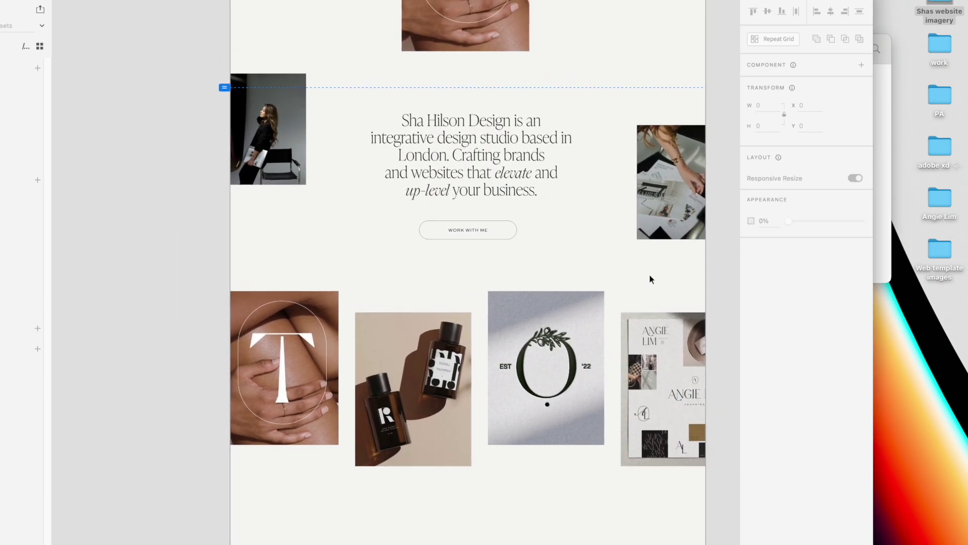
scroll(442, 257, up, 3)
scroll(444, 279, left, 2)
scroll(444, 279, up, 1)
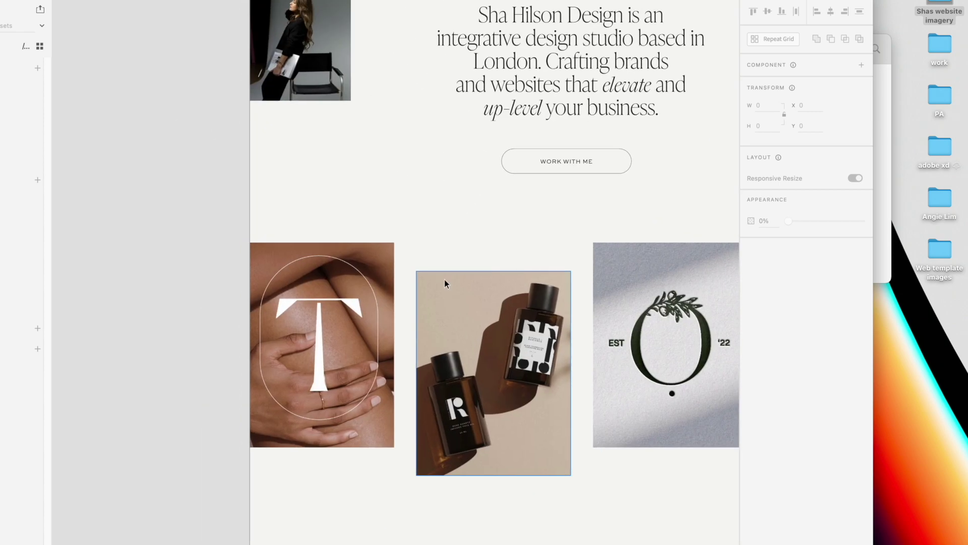
scroll(341, 186, right, 5)
scroll(341, 187, down, 3)
click(265, 421)
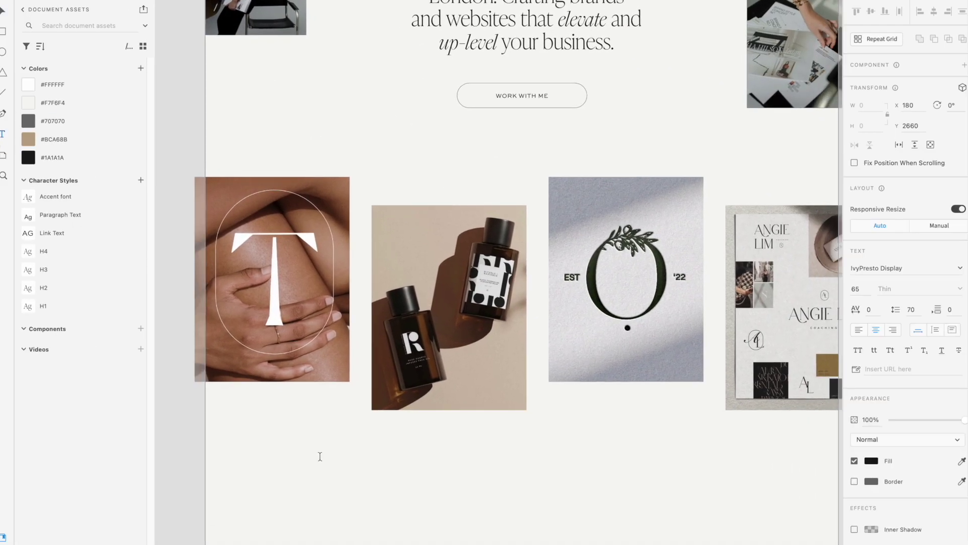
text(Name of project)
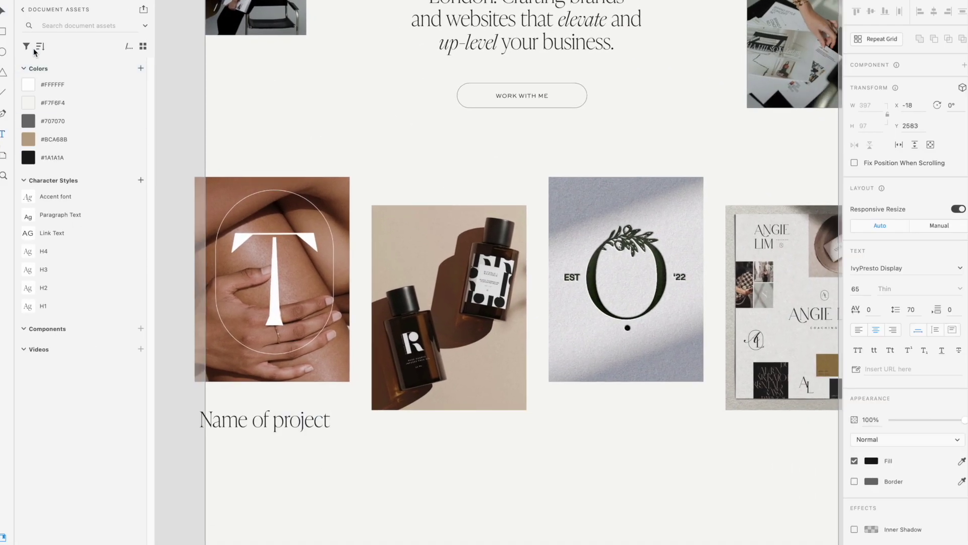
key(Escape)
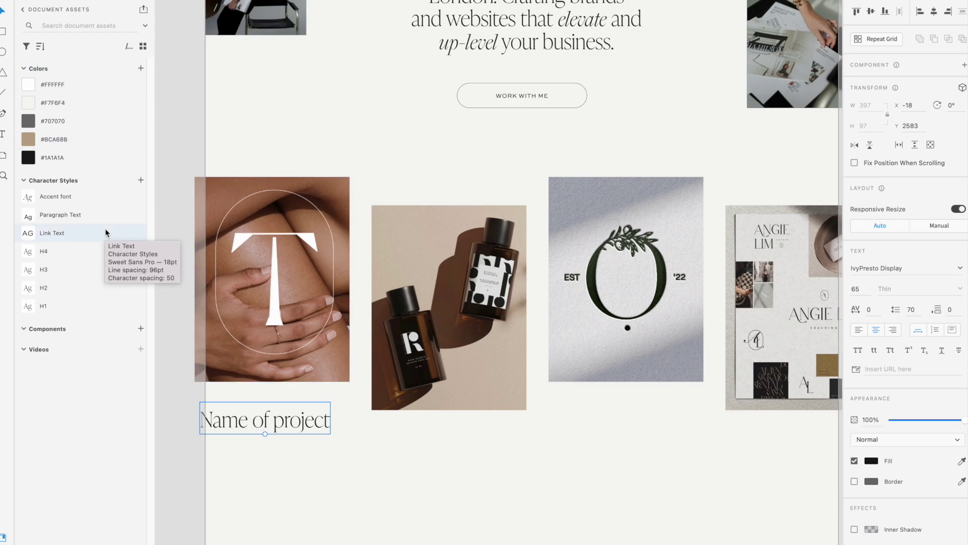
drag(271, 427, 251, 420)
click(44, 250)
Step: Change the second label to "Service name", apply the Link Text style and place it directly below the first image
double_click(251, 420)
text(Service name)
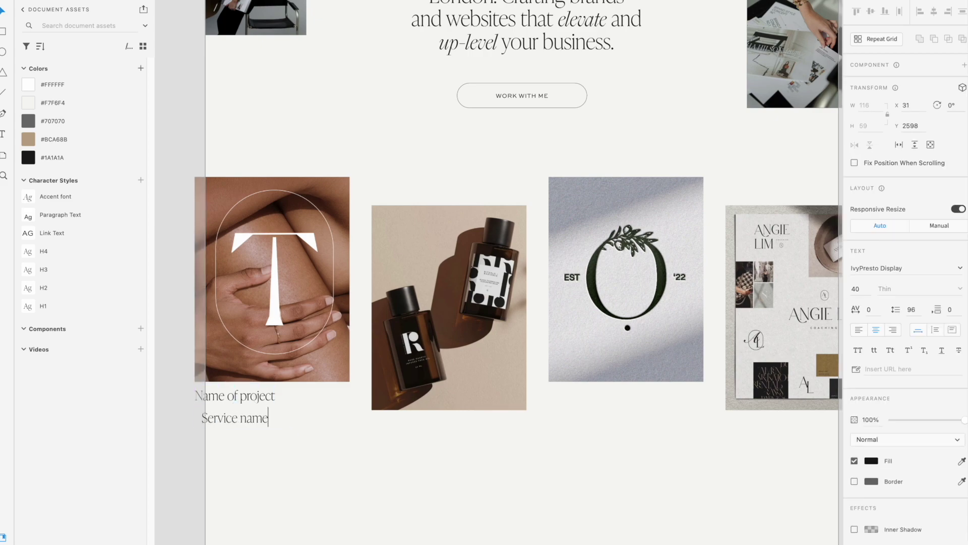
key(Escape)
click(82, 233)
drag(249, 420, 211, 389)
Step: Line up the service and project name labels with the first image's edge, with the service name on top
click(268, 470)
click(228, 392)
scroll(228, 391, up, 3)
drag(276, 331, 277, 334)
Step: Copy both labels below the second image, aligned to its edge with a 26 px gap
drag(285, 358, 565, 381)
drag(350, 410, 275, 337)
drag(561, 459, 522, 379)
drag(525, 385, 526, 385)
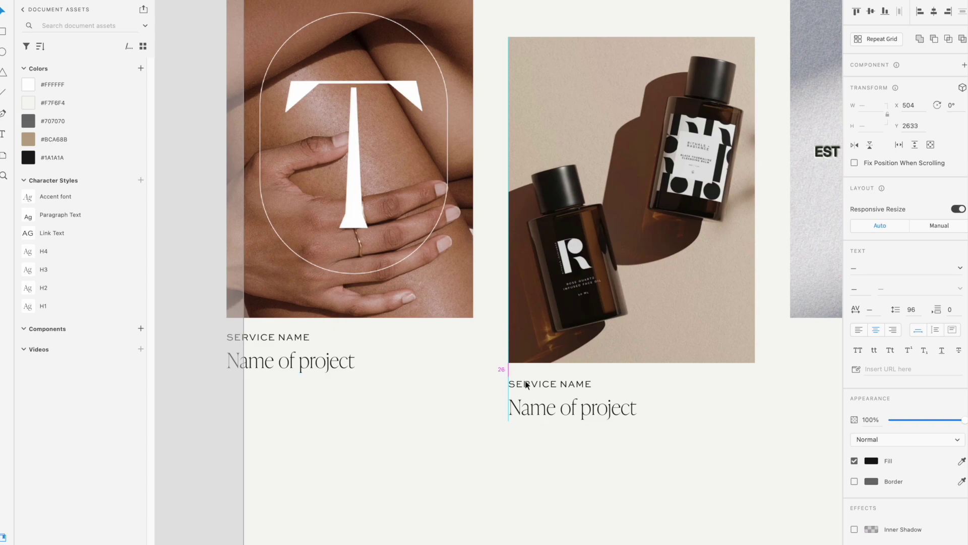
Step: Set both labels 22 px below the first image and copy them below the third portfolio image, aligned to its edge
click(257, 338)
drag(257, 338, 255, 338)
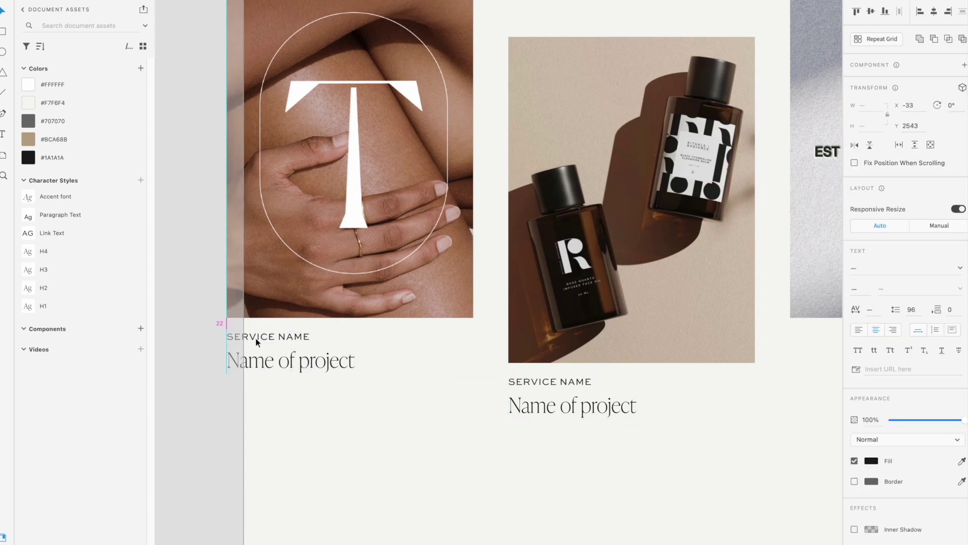
click(536, 484)
scroll(536, 485, right, 3)
drag(536, 484, 709, 350)
scroll(709, 350, right, 6)
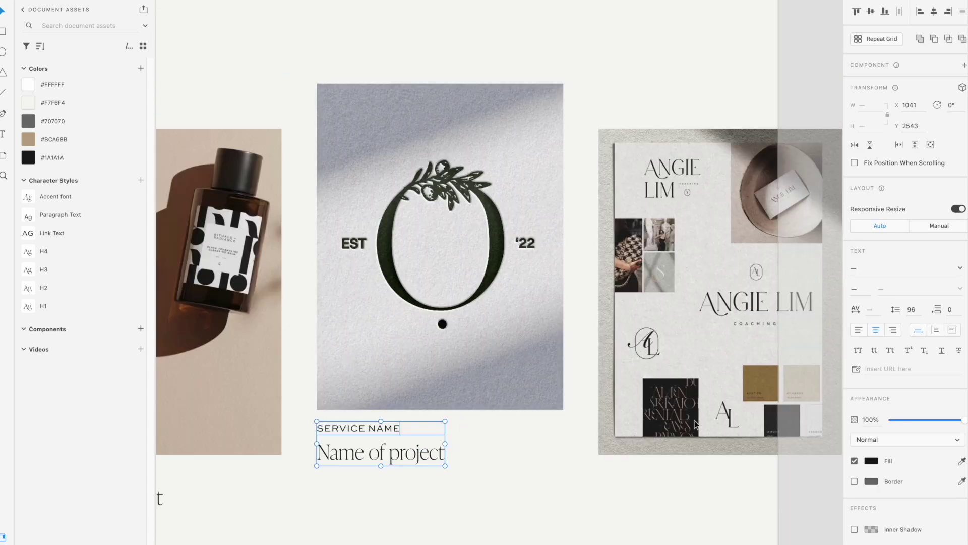
Step: Copy the service and project name labels below the fourth portfolio image, aligned to its edge
key(super+c)
key(super+v)
scroll(598, 531, down, 2)
drag(477, 207, 643, 424)
scroll(638, 431, down, 4)
click(528, 476)
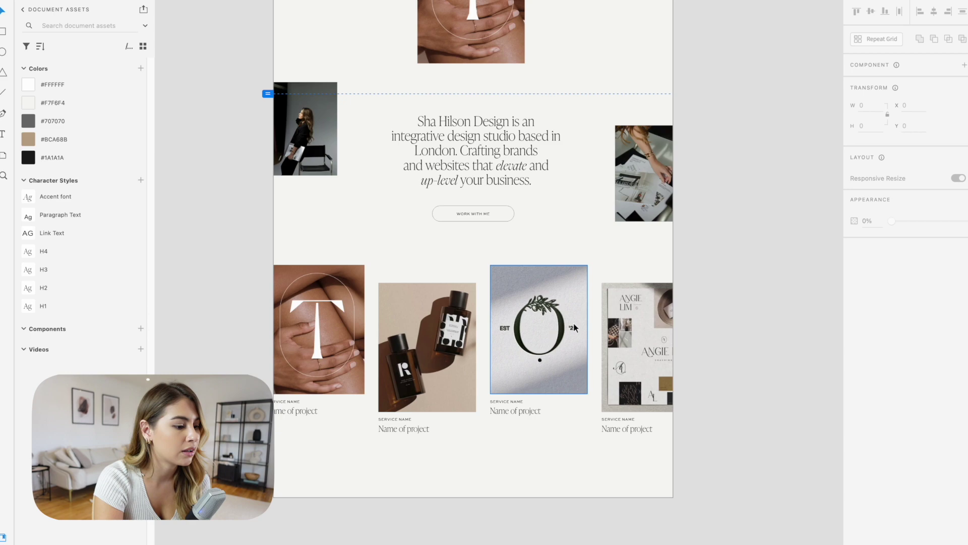
Step: Duplicate the "Work with me" button straight down so the copy overlaps the second and third portfolio images
scroll(626, 262, up, 3)
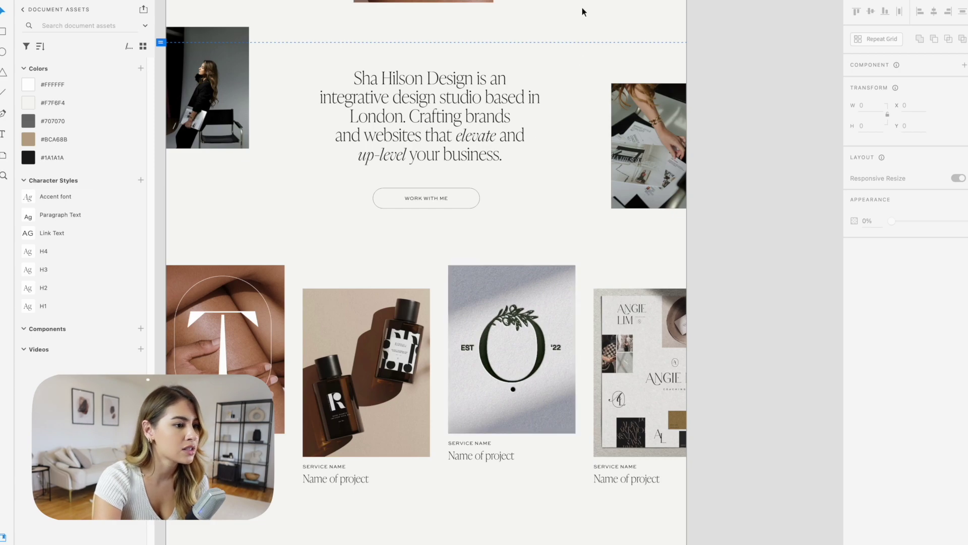
scroll(554, 107, up, 3)
scroll(555, 107, down, 2)
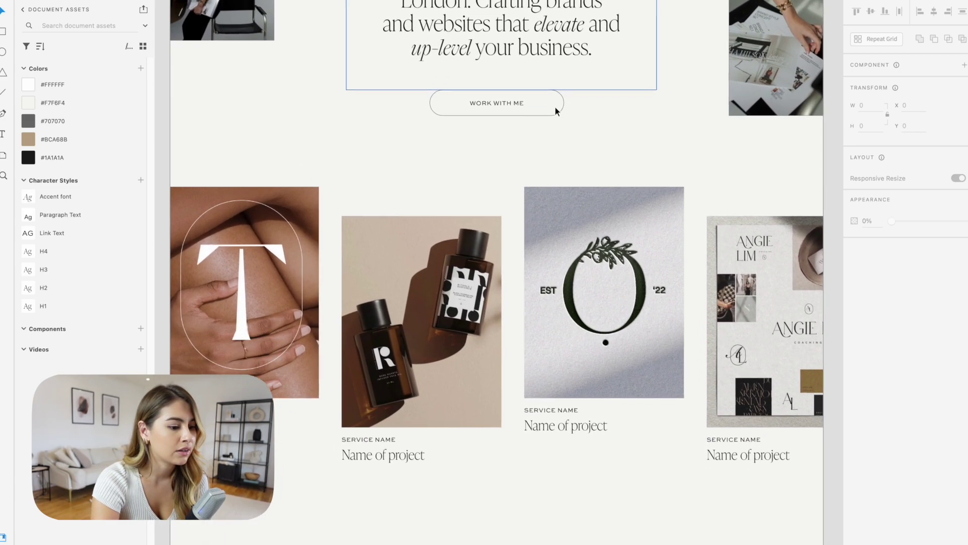
click(446, 83)
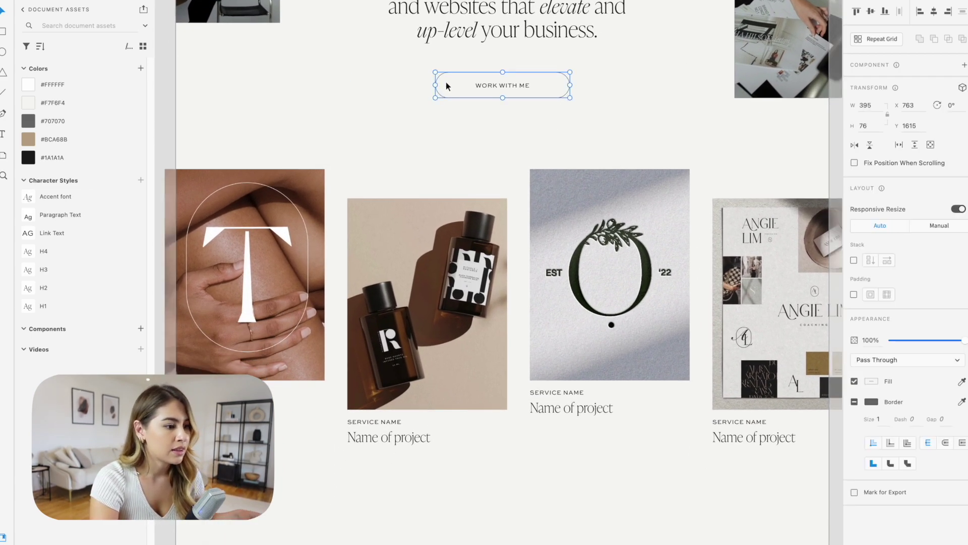
drag(447, 81, 447, 280)
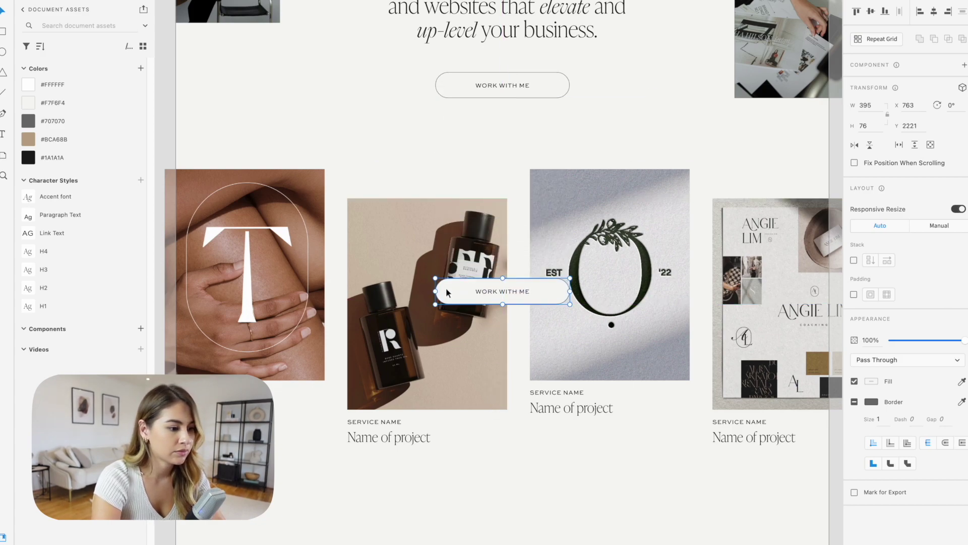
click(425, 151)
scroll(425, 151, down, 2)
scroll(425, 149, up, 3)
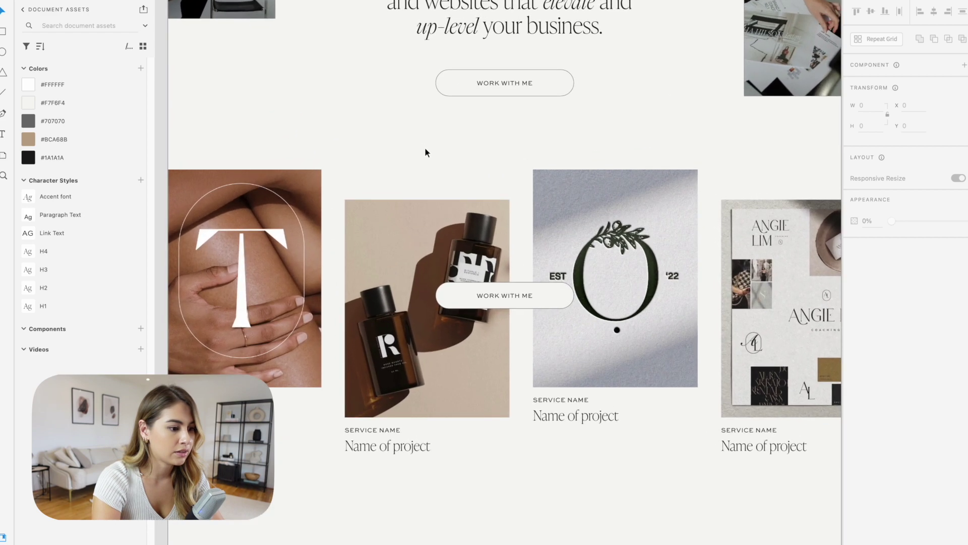
Step: Apply a background blur to the duplicated button's pill shape, with amount 25 and brightness 0
click(472, 325)
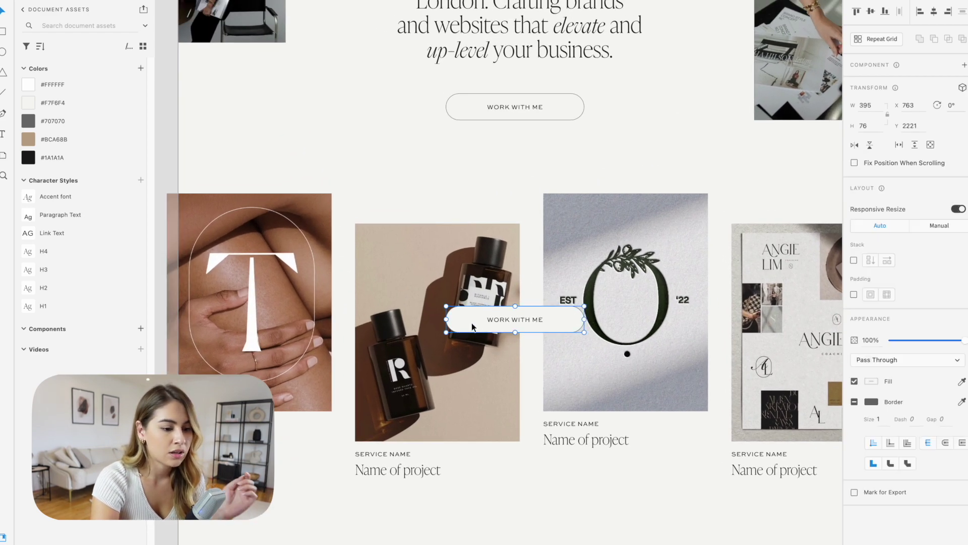
click(915, 377)
click(930, 286)
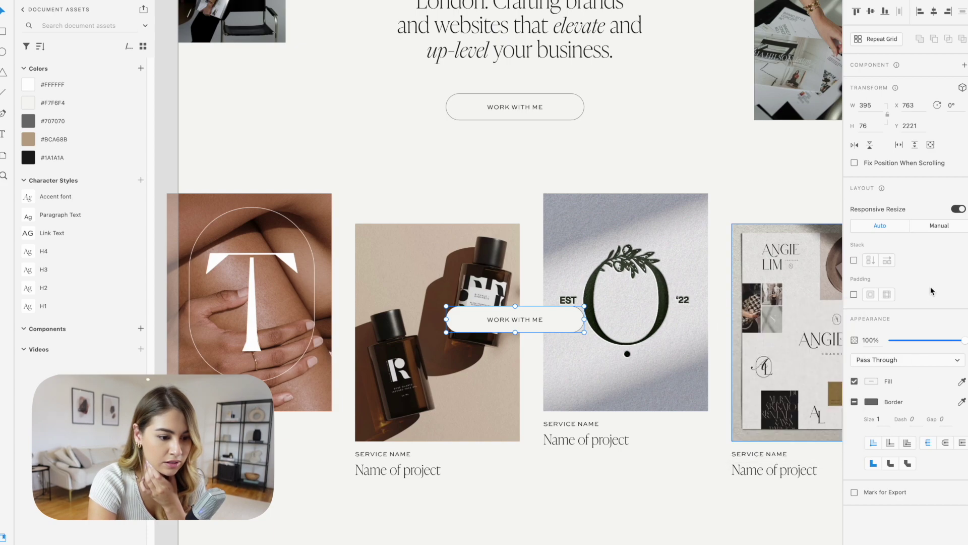
double_click(565, 318)
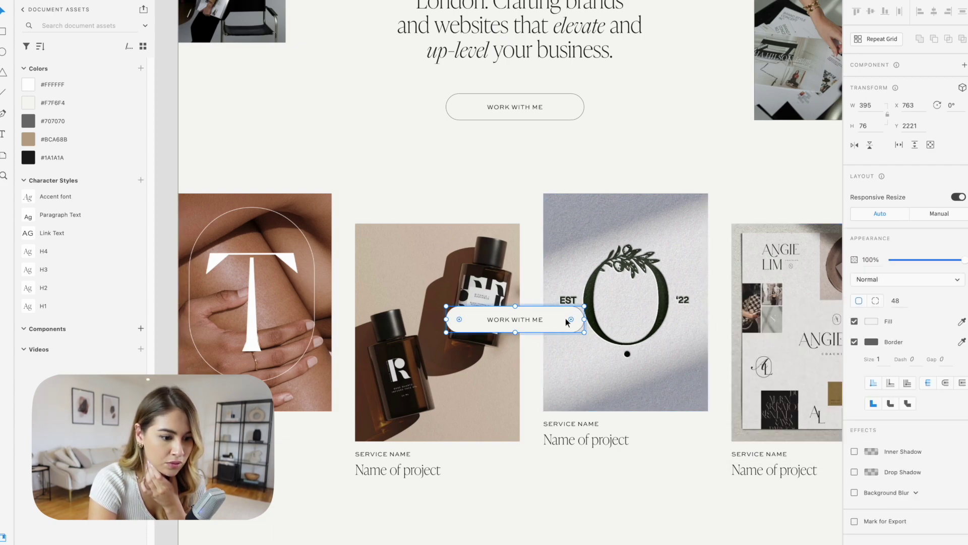
click(854, 492)
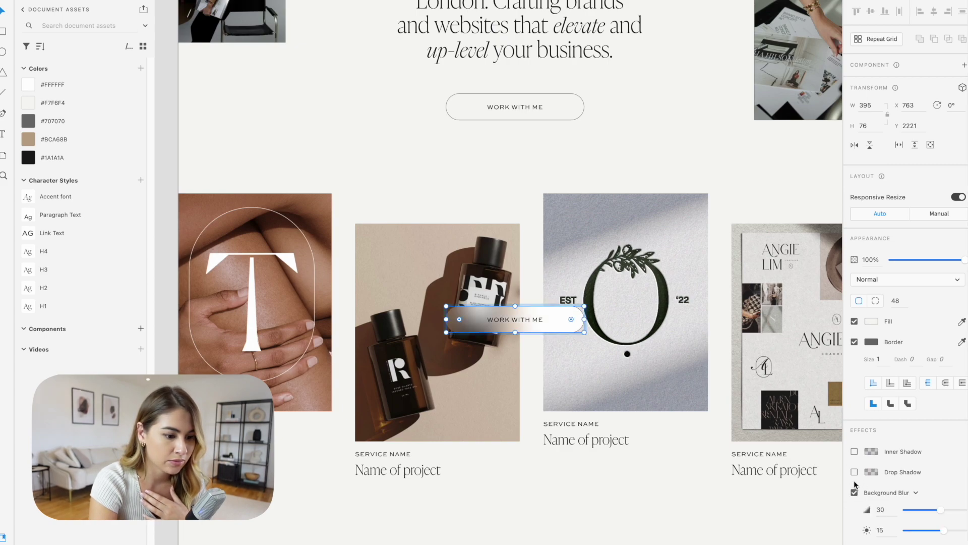
mouse_move(936, 508)
mouse_down()
mouse_move(945, 510)
mouse_move(925, 512)
mouse_move(936, 509)
mouse_up()
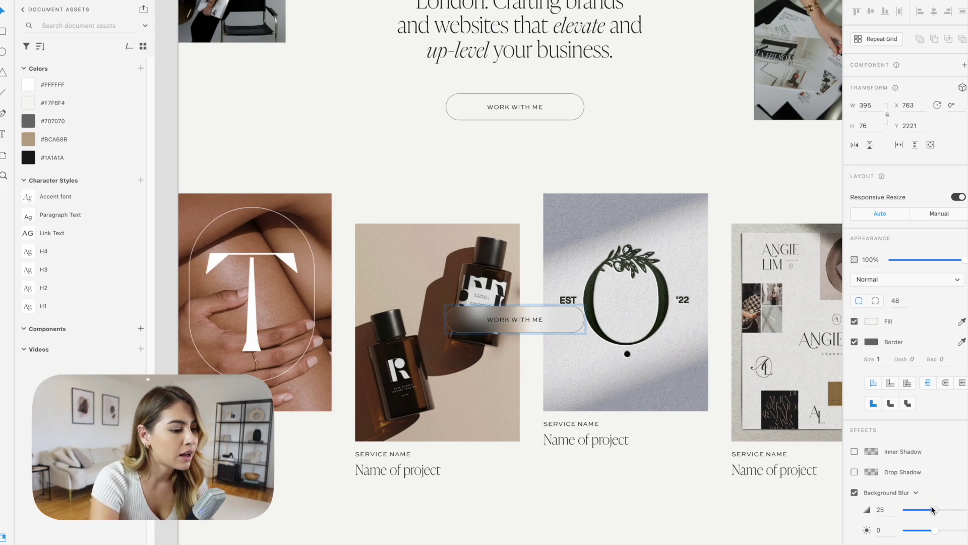
click(524, 177)
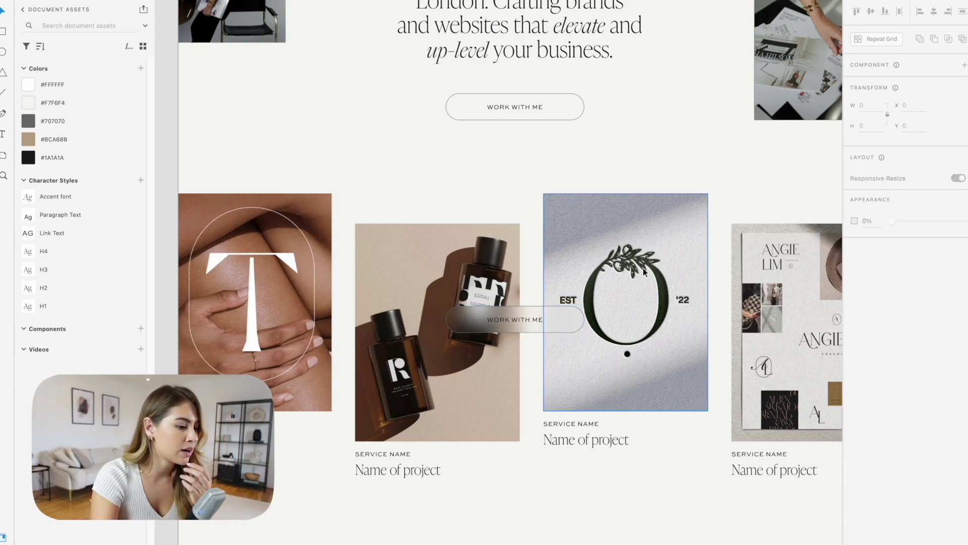
Step: Change the duplicated button's label and border colour to white, #FFFFFF
click(456, 329)
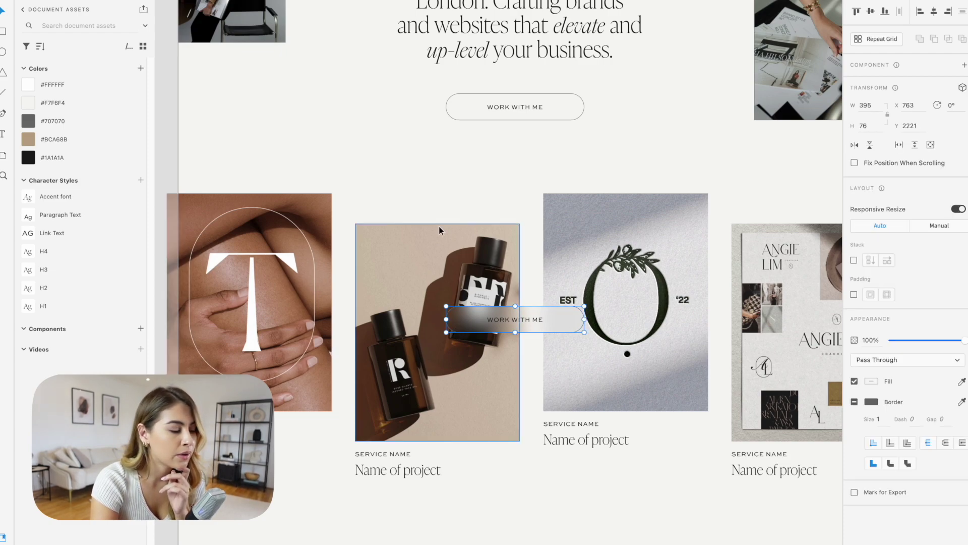
click(53, 85)
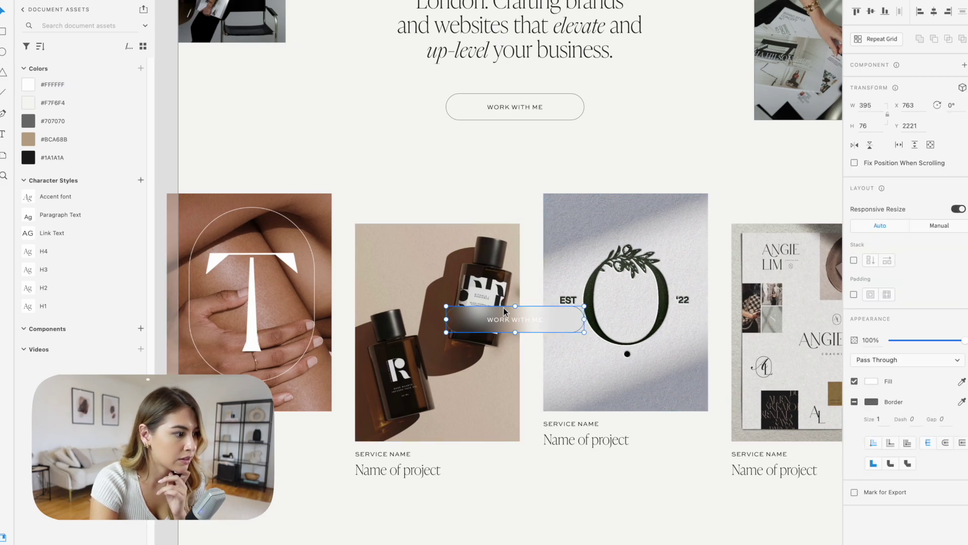
click(871, 401)
click(783, 393)
drag(783, 393, 716, 300)
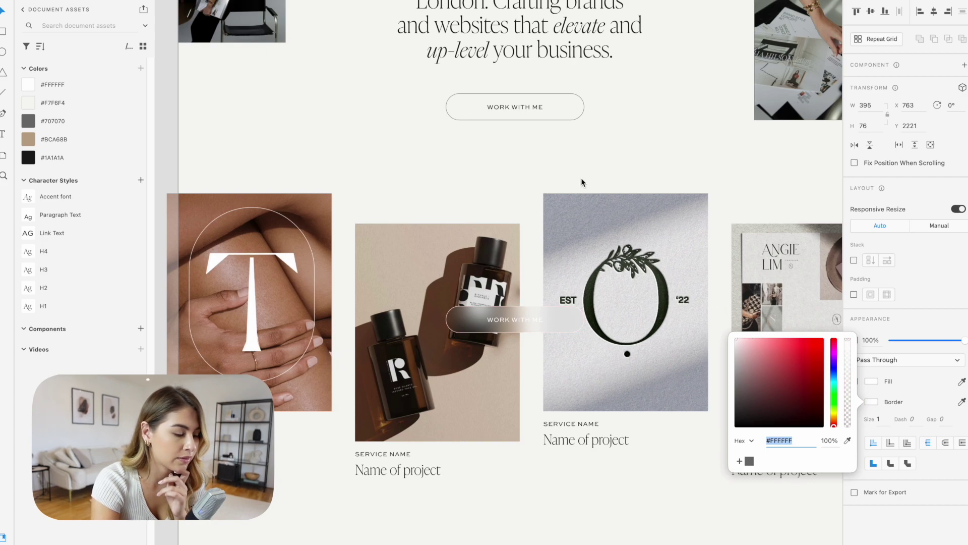
click(561, 147)
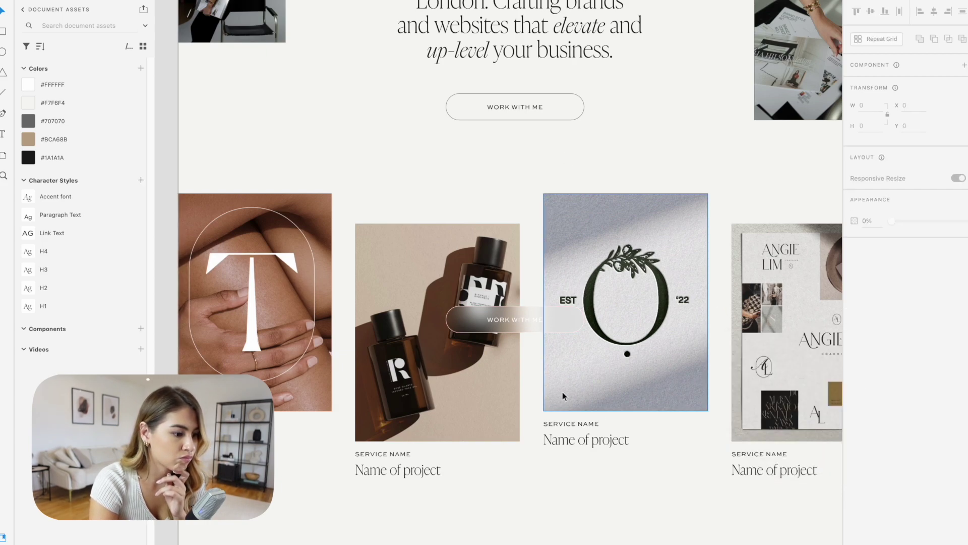
Step: Darken the duplicated button's blurred background so its white label stands out over the images
click(557, 323)
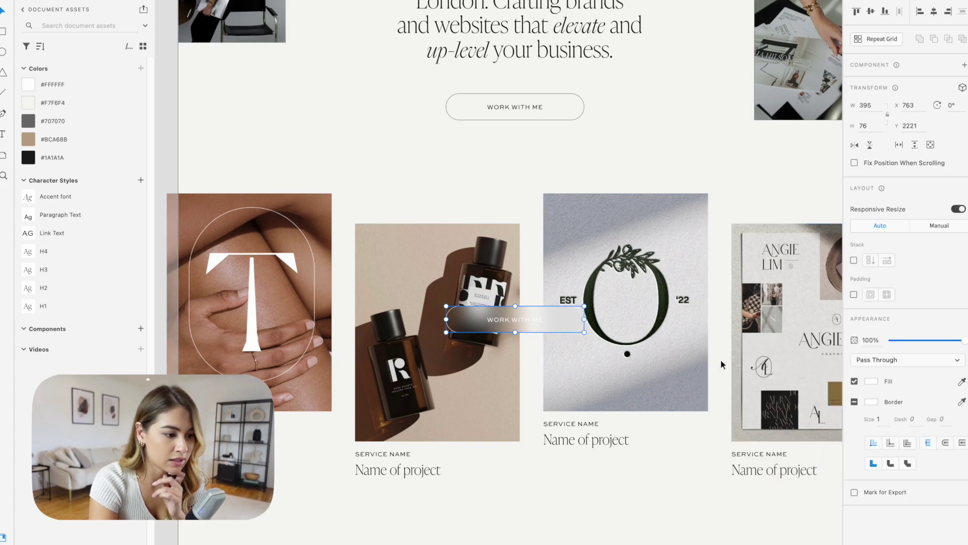
double_click(561, 321)
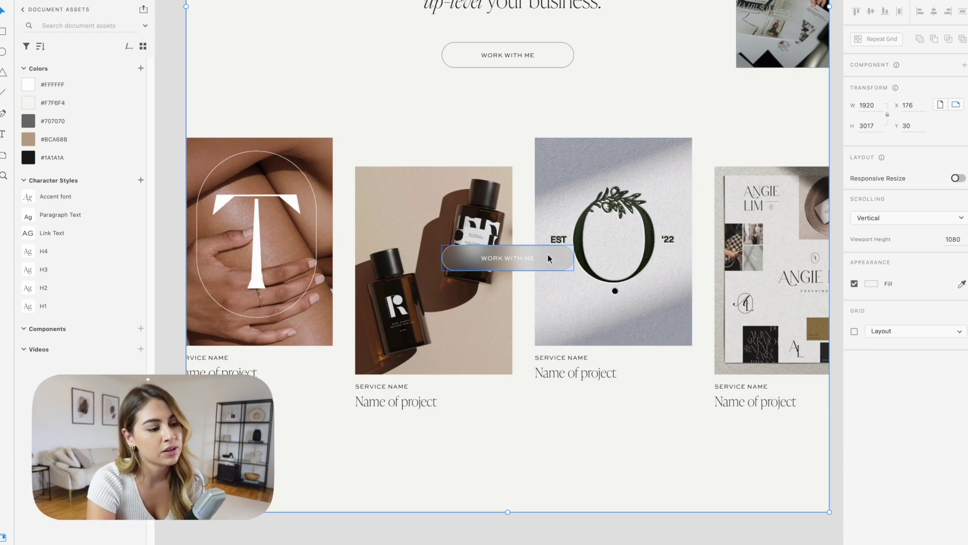
click(521, 223)
Step: Examine how the blurred button sits over the portfolio images at different zoom levels
scroll(521, 223, down, 3)
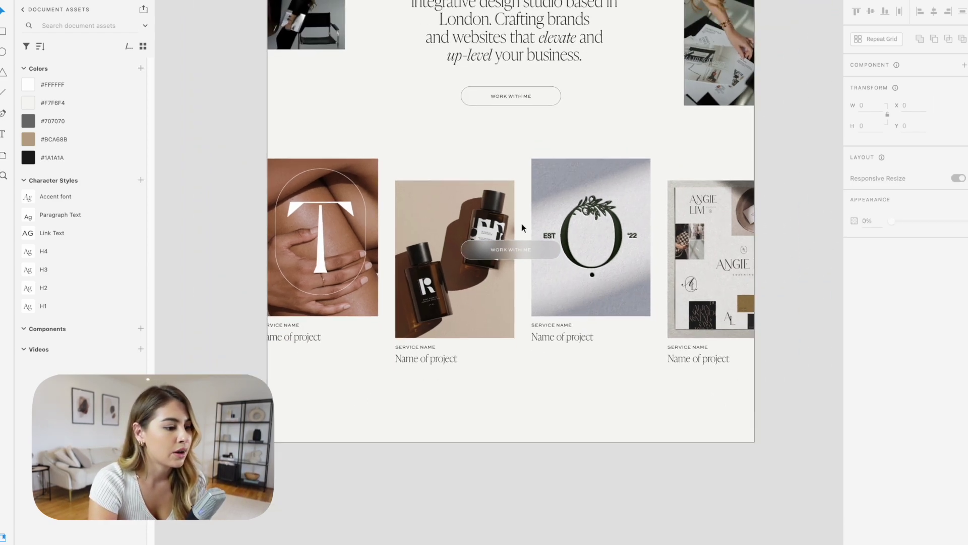
scroll(521, 223, up, 1)
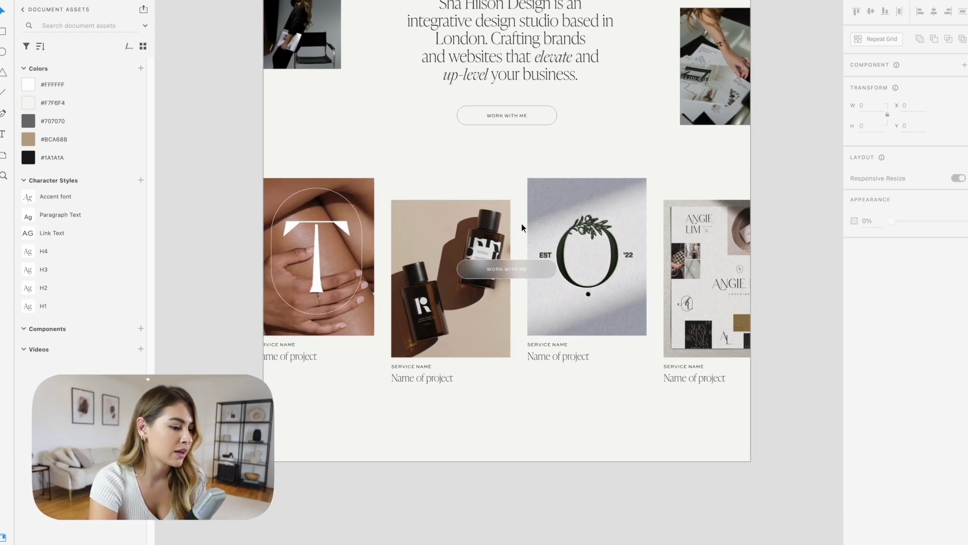
scroll(521, 223, up, 2)
scroll(522, 223, up, 3)
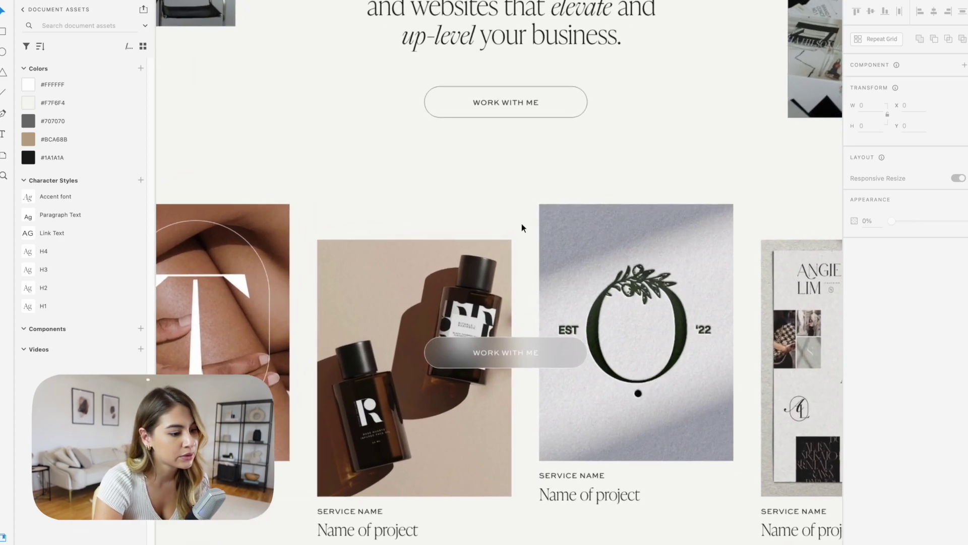
scroll(522, 227, down, 2)
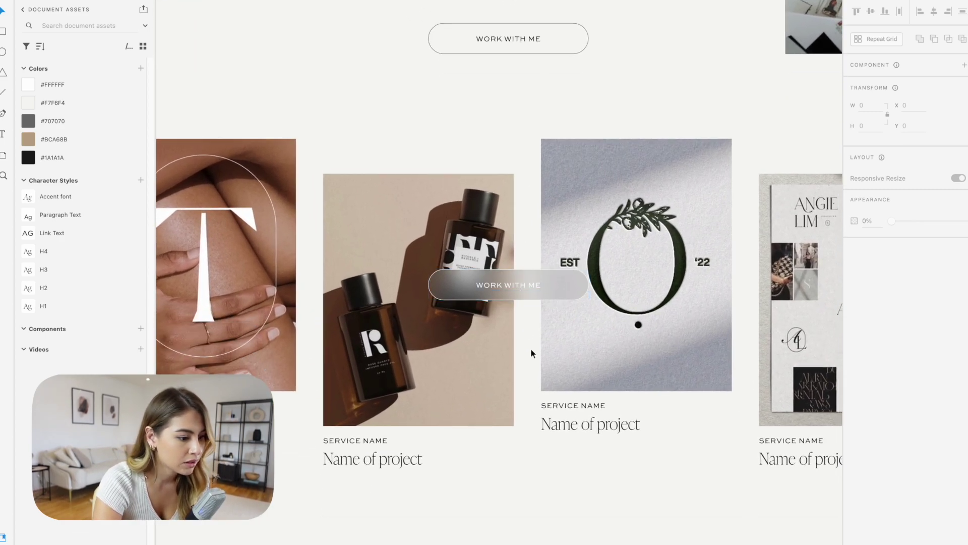
scroll(531, 349, down, 2)
scroll(531, 349, up, 1)
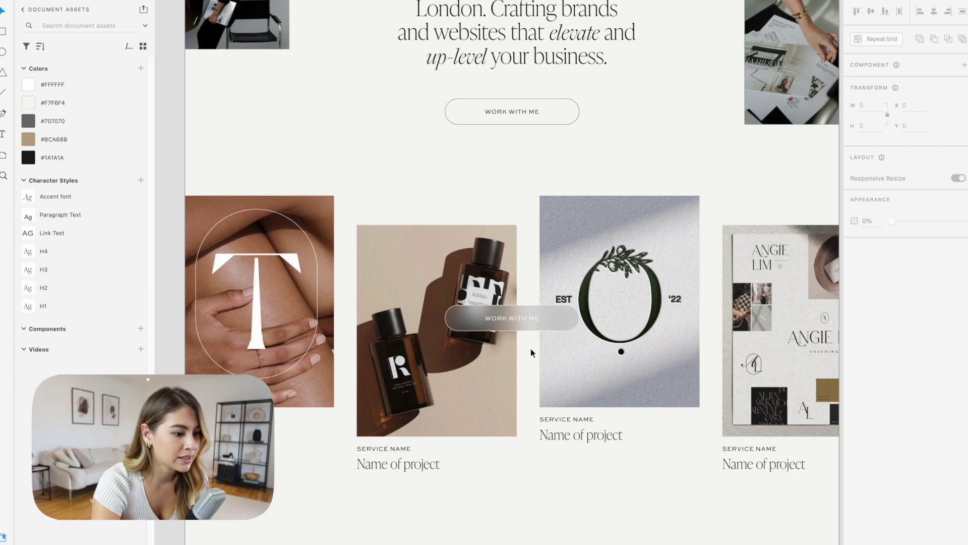
scroll(530, 347, down, 1)
scroll(531, 347, up, 5)
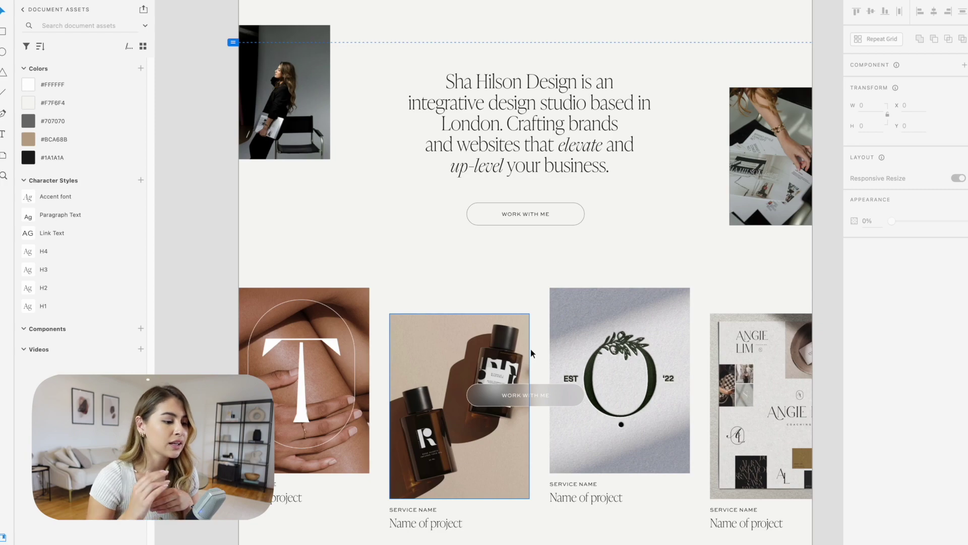
click(530, 348)
scroll(531, 349, down, 5)
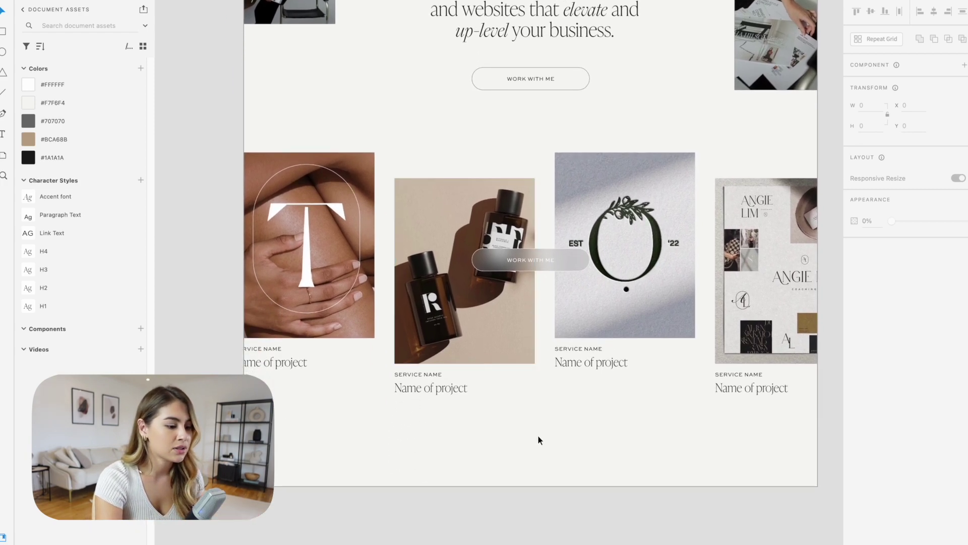
Step: Extend the Web 1920 – 1 artboard downward to make room below the portfolio row
scroll(537, 435, up, 10)
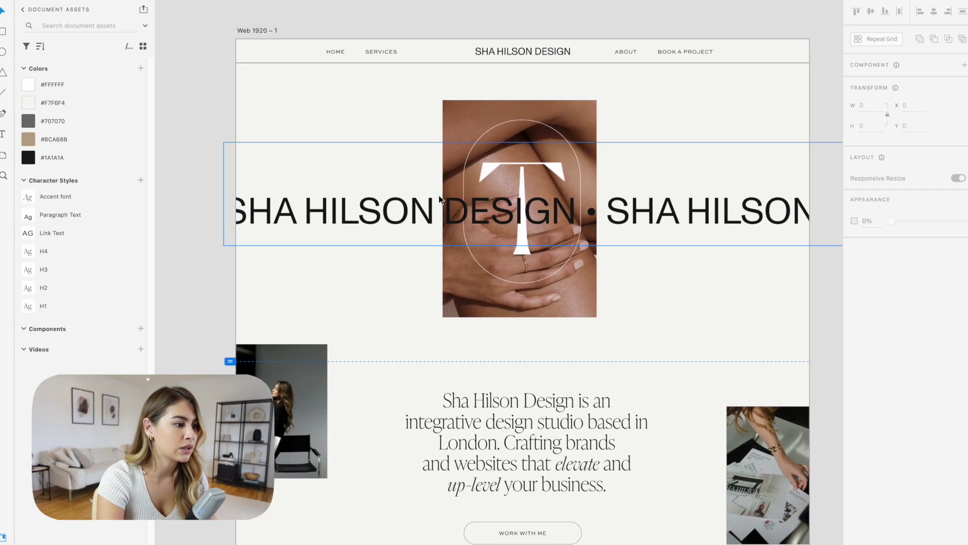
click(249, 31)
scroll(443, 277, down, 11)
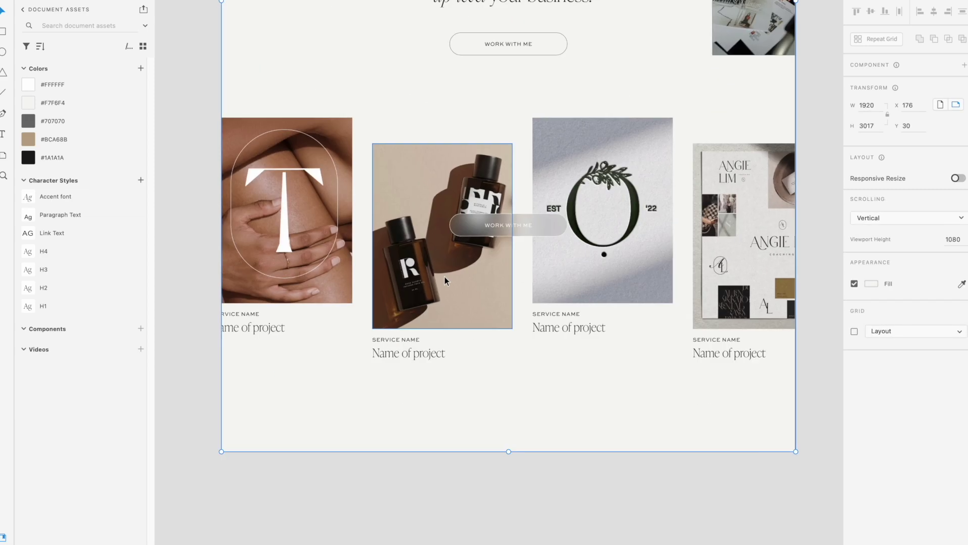
scroll(508, 441, up, 1)
click(734, 475)
scroll(687, 357, up, 4)
scroll(687, 357, down, 4)
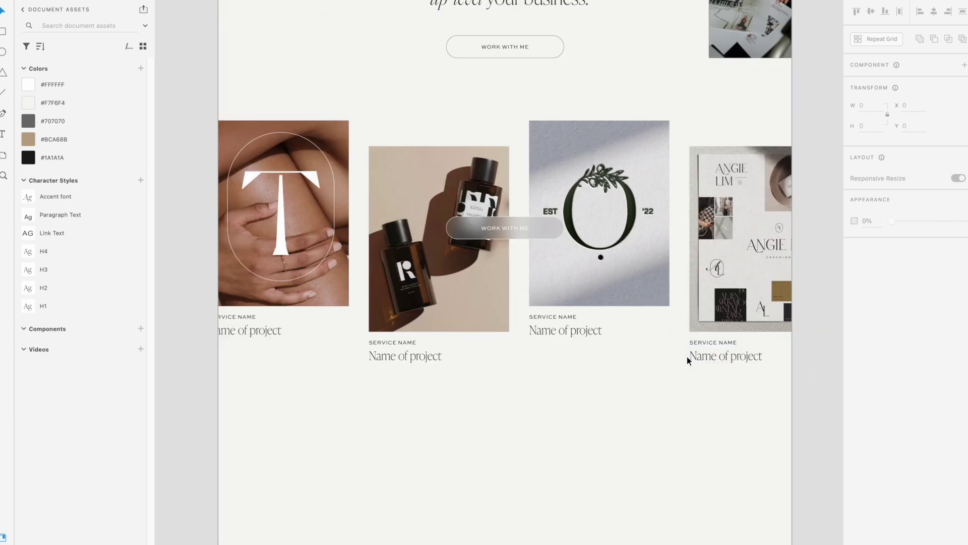
Step: Copy the "Work with me" label text below the portfolio row, change it to "SERVICES" and centre it horizontally on the page
double_click(501, 45)
drag(501, 46, 519, 406)
double_click(508, 410)
key(ctrl+a)
text(SERVICES)
key(Escape)
click(934, 12)
click(592, 421)
Step: Centre the introduction text, its "Work with me" button and the blurred button copy horizontally on the page
scroll(592, 421, up, 3)
click(502, 89)
click(934, 12)
click(502, 180)
click(934, 12)
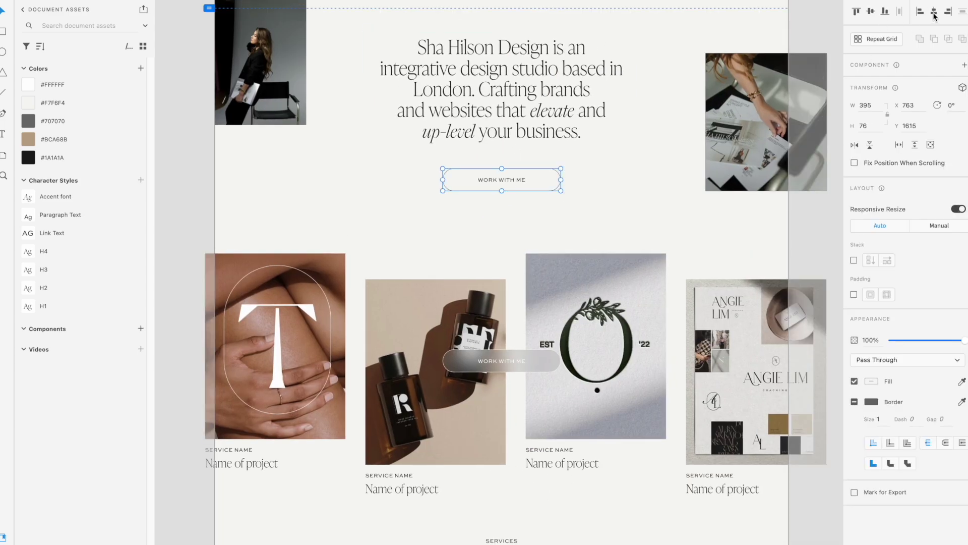
click(522, 361)
click(934, 14)
click(585, 498)
Step: Add the text "Branding" centred below the "SERVICES" label and apply the H1 character style
scroll(585, 499, down, 3)
click(525, 399)
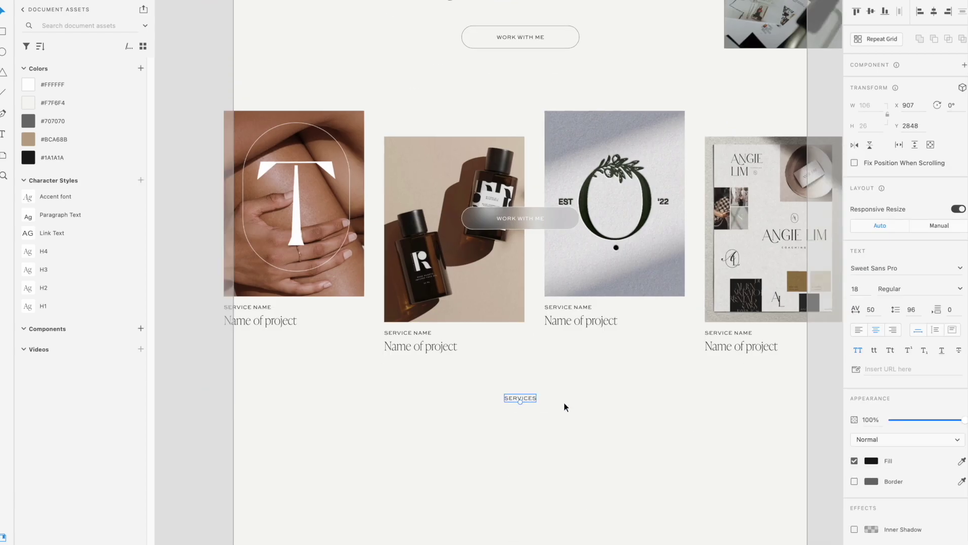
click(564, 403)
scroll(563, 403, down, 1)
click(2, 134)
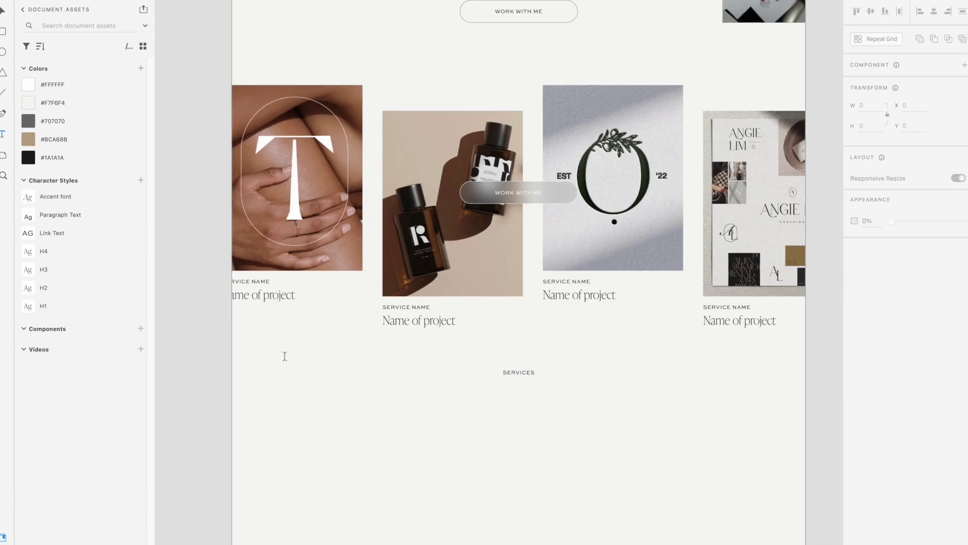
click(519, 424)
text(Branding)
key(ctrl+a)
click(76, 305)
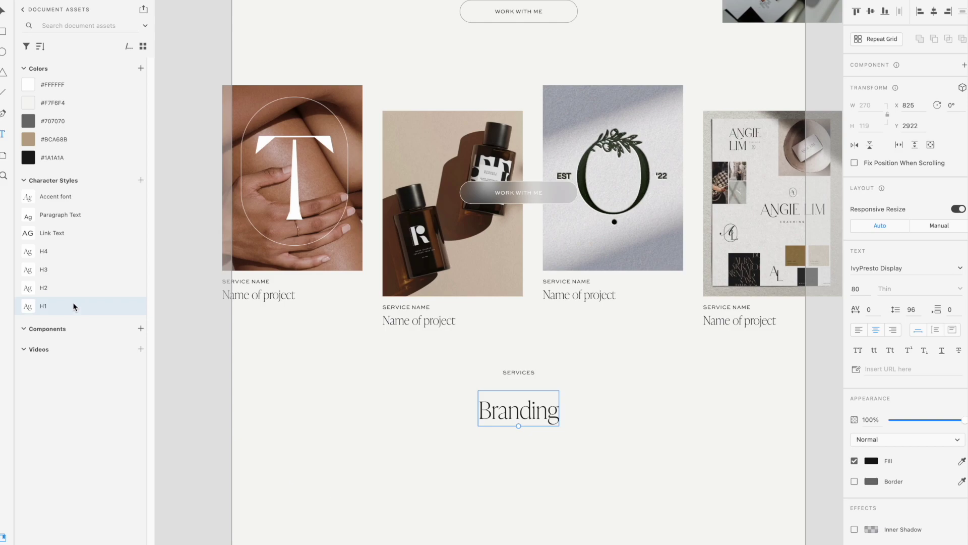
scroll(547, 407, up, 5)
scroll(546, 407, down, 5)
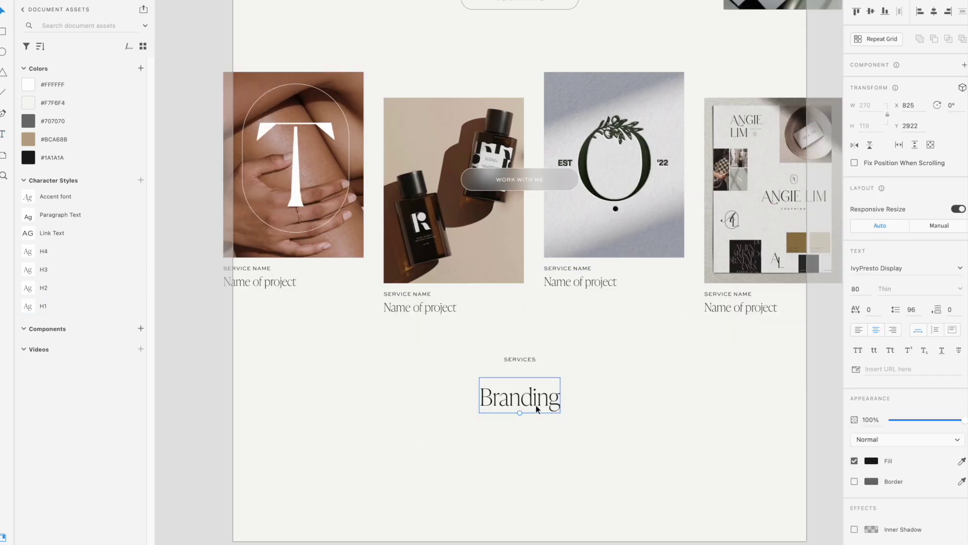
Step: Duplicate the "Branding" text twice below itself and change the copies to "Websites" and "Graphic Design"
alt+drag(535, 404, 523, 474)
double_click(535, 441)
text(Websites)
key(Escape)
double_click(523, 474)
text(Graphic Design)
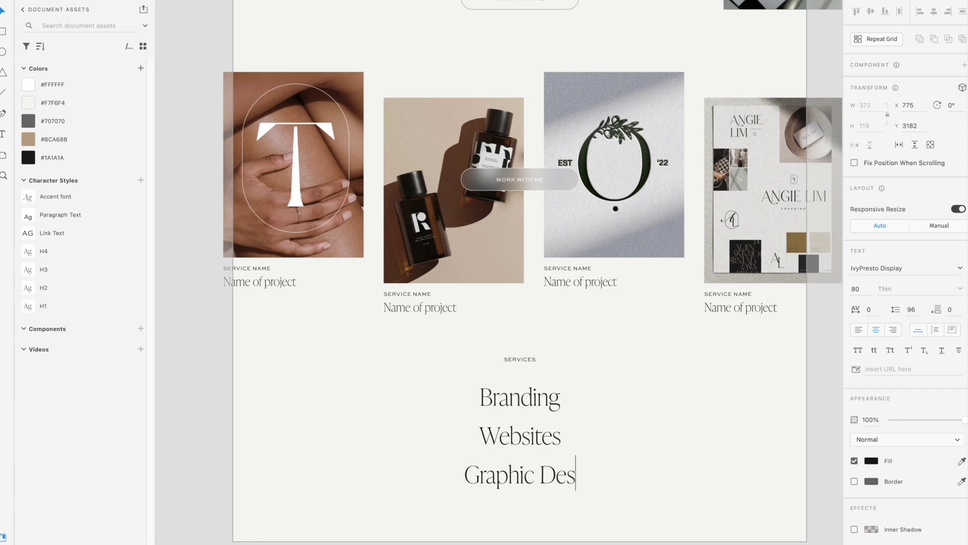
key(Escape)
click(637, 430)
Step: Extend the Web 1920 – 1 artboard downward to make room below the services list
scroll(648, 425, down, 3)
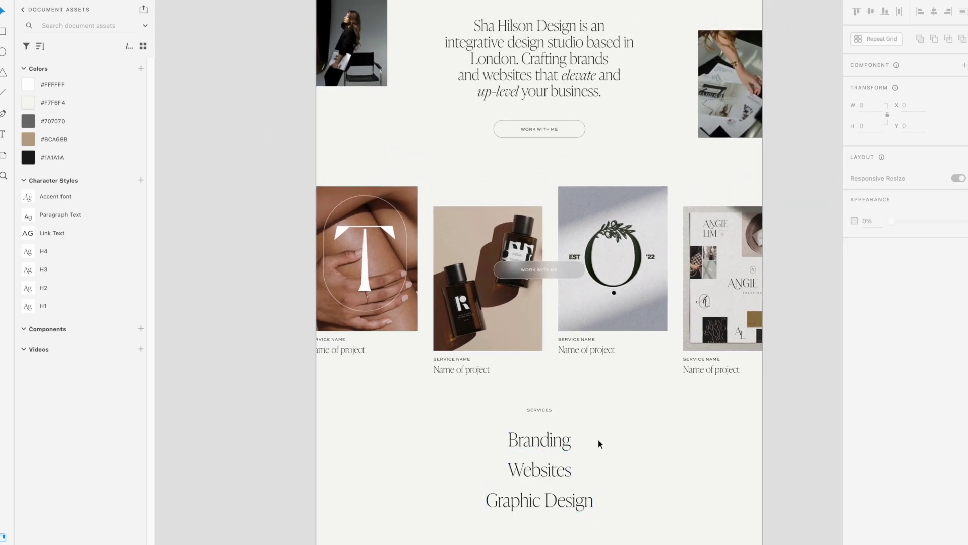
scroll(606, 439, up, 7)
click(333, 90)
scroll(333, 90, down, 8)
drag(535, 496, 535, 544)
key(Escape)
scroll(617, 234, up, 1)
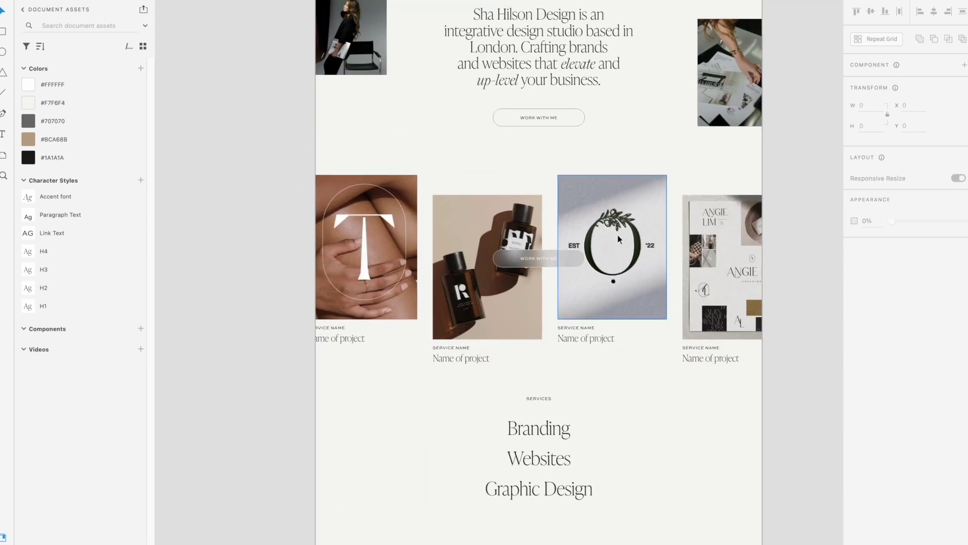
Step: Copy the outlined "Work with me" button and place the copy centred below "Graphic Design"
click(526, 111)
key(super+c)
scroll(525, 110, down, 5)
key(super+v)
drag(566, 170, 560, 224)
click(572, 295)
scroll(573, 295, up, 3)
Step: Change the label of the button below the services list to "VIEW ALL SERVICES"
click(561, 260)
double_click(535, 225)
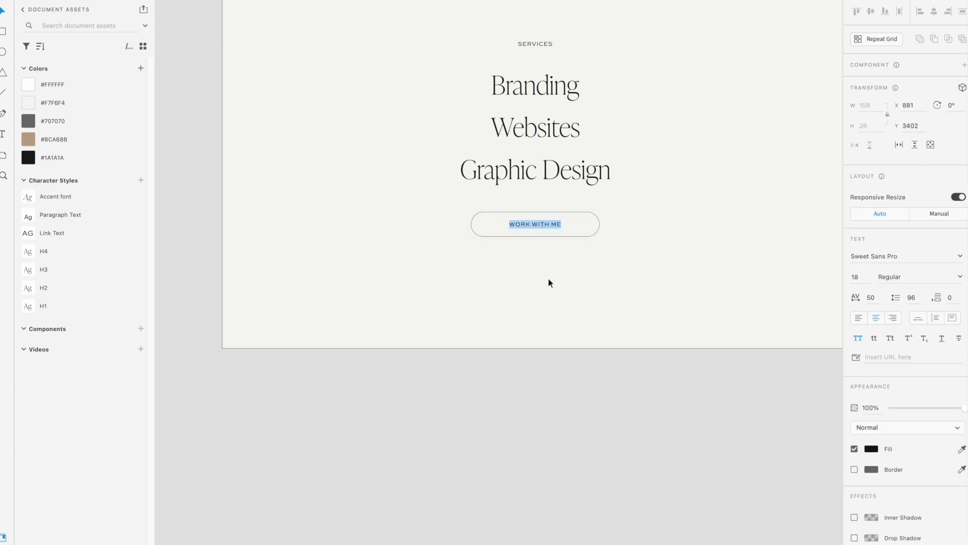
text(VIEW ALL SERVICES)
scroll(648, 321, down, 3)
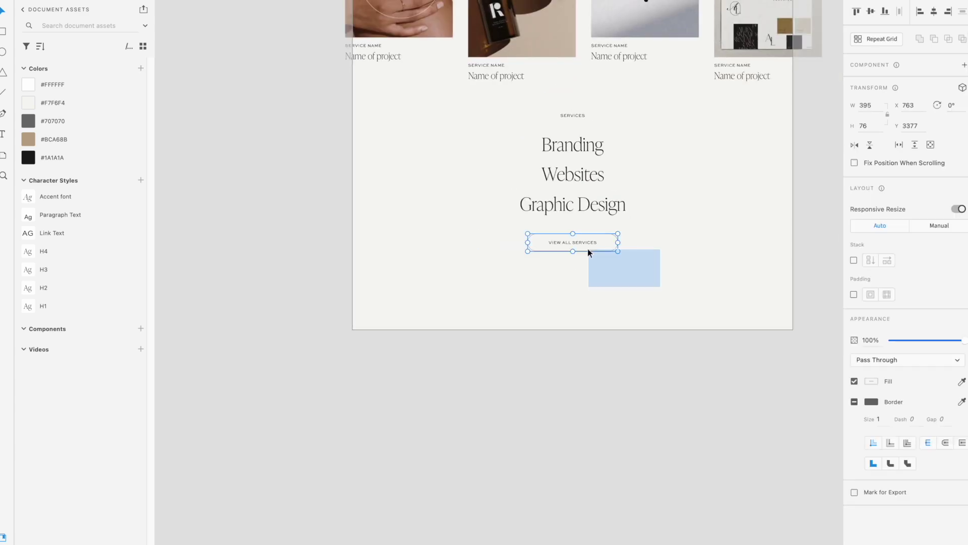
click(678, 216)
Step: Extend the Web 1920 – 1 artboard further down to leave space for a section below the services button
scroll(679, 216, down, 2)
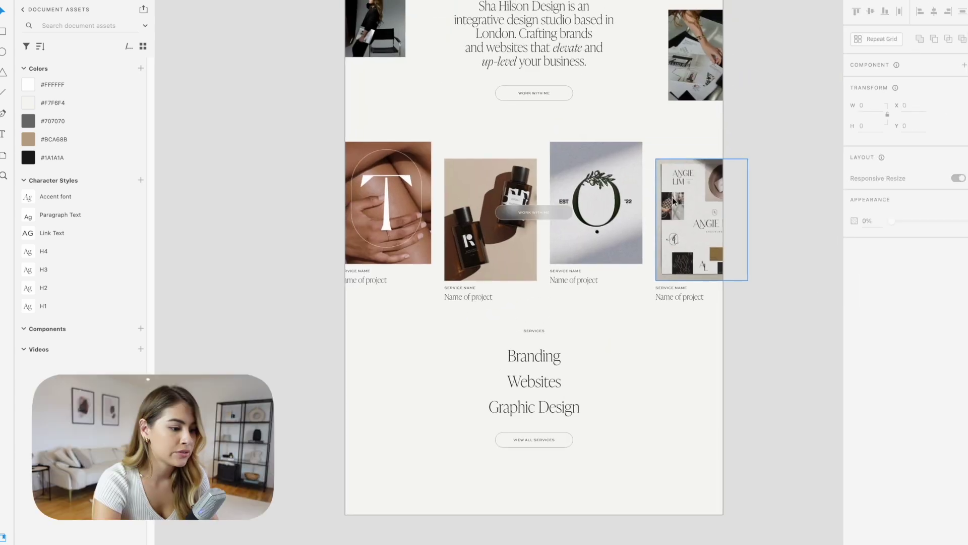
scroll(649, 162, up, 5)
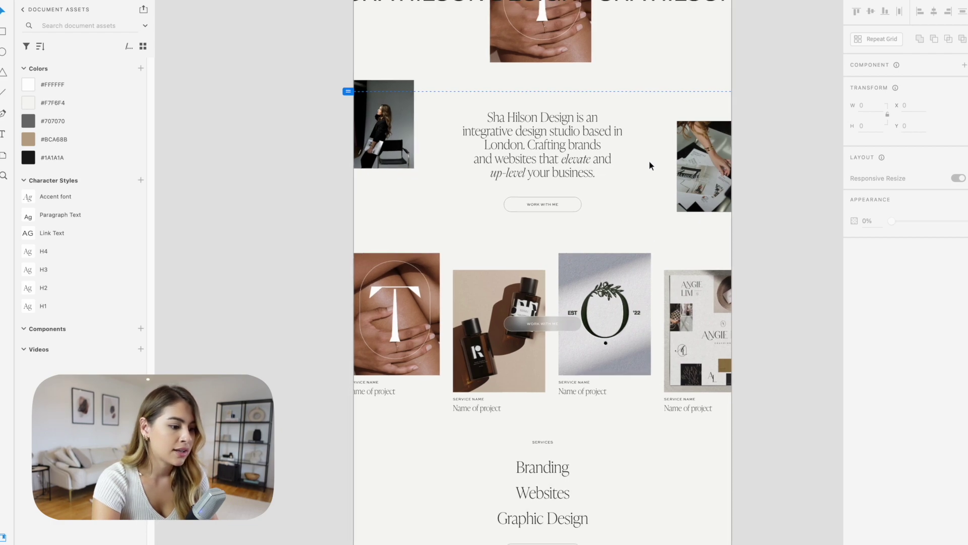
scroll(648, 160, down, 1)
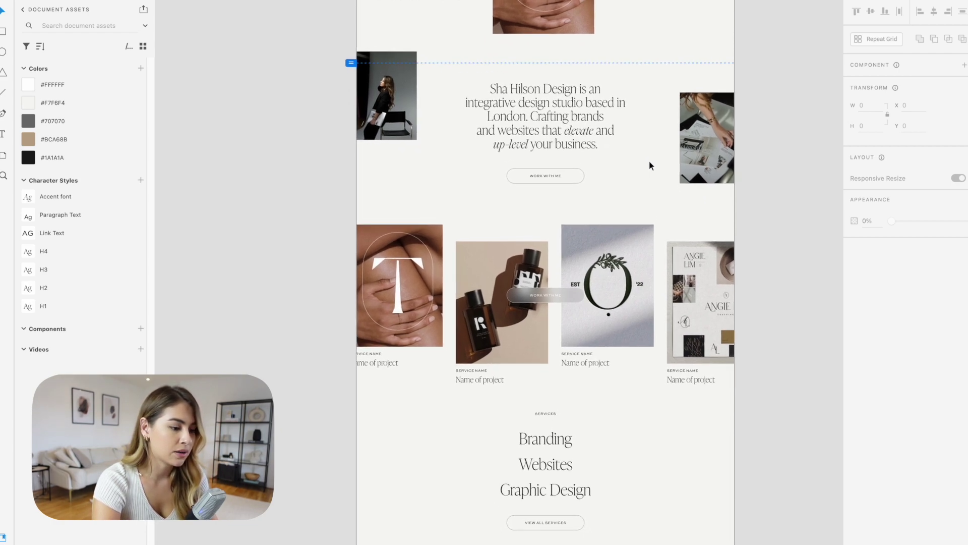
scroll(649, 160, up, 5)
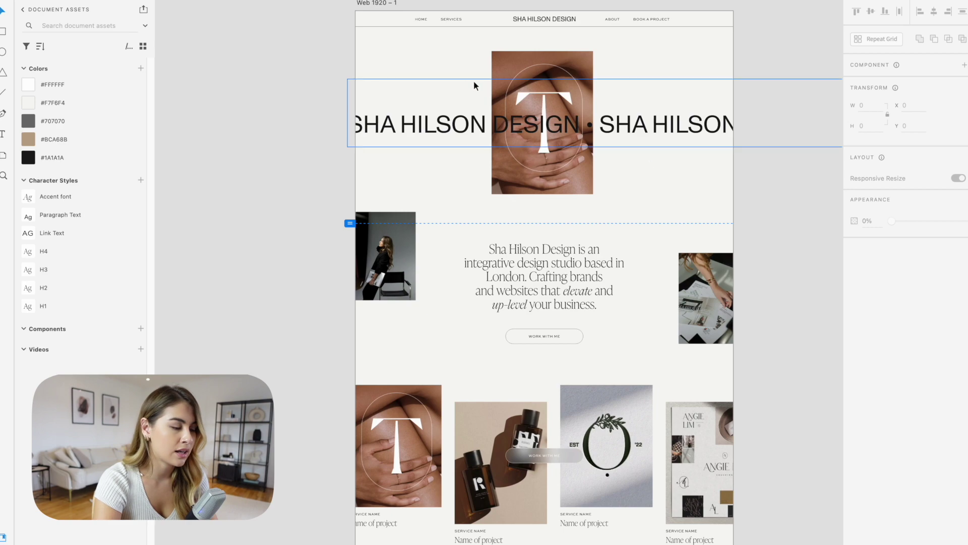
click(379, 5)
scroll(488, 258, down, 6)
click(520, 419)
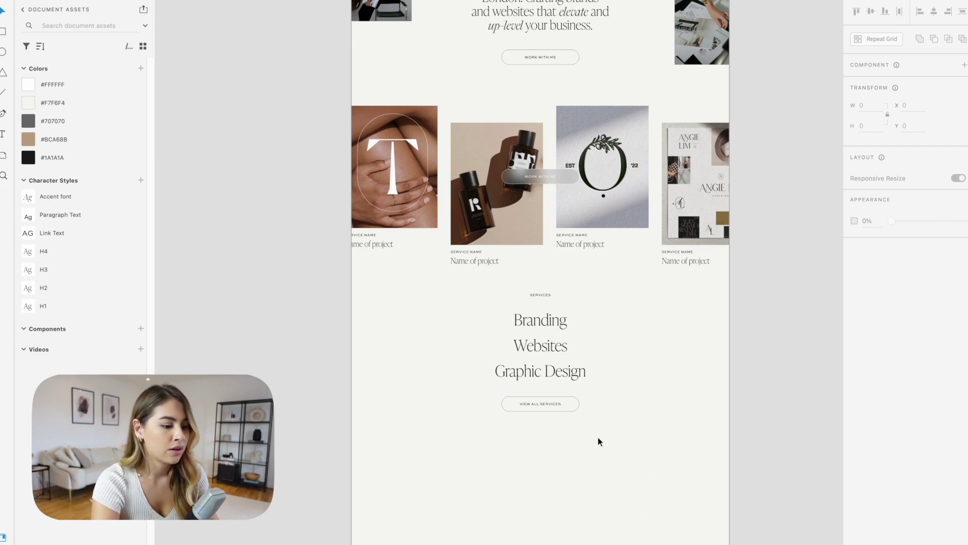
Step: Place Headshot 1.png from the Shas website imagery folder on the page and scale it to about 895 × 1116 px
scroll(600, 476, down, 2)
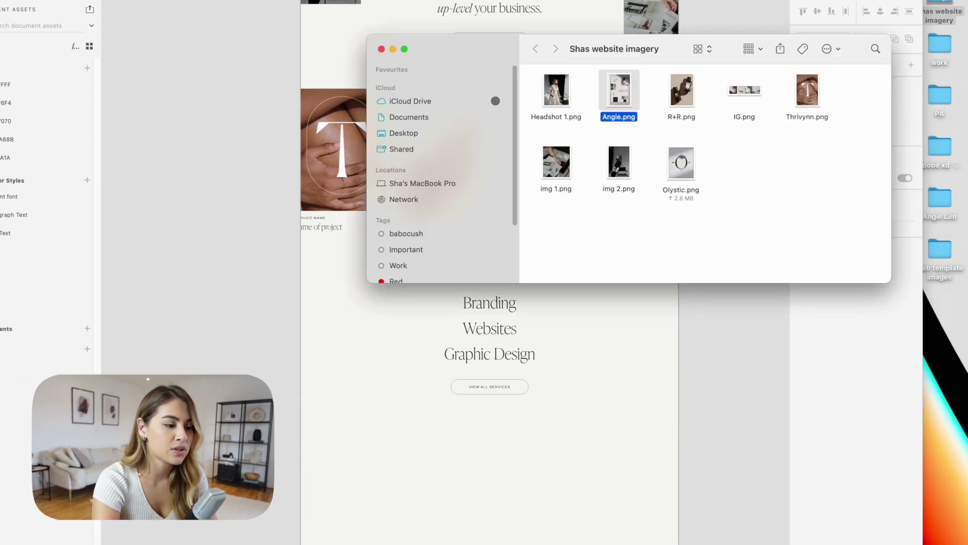
drag(557, 90, 341, 453)
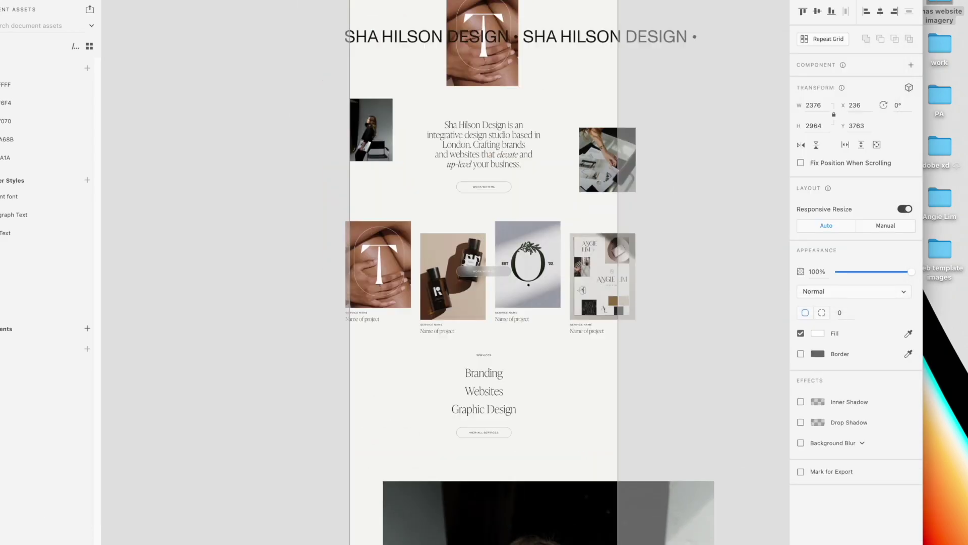
drag(548, 513, 500, 372)
drag(669, 339, 549, 489)
drag(524, 515, 511, 322)
scroll(516, 321, up, 3)
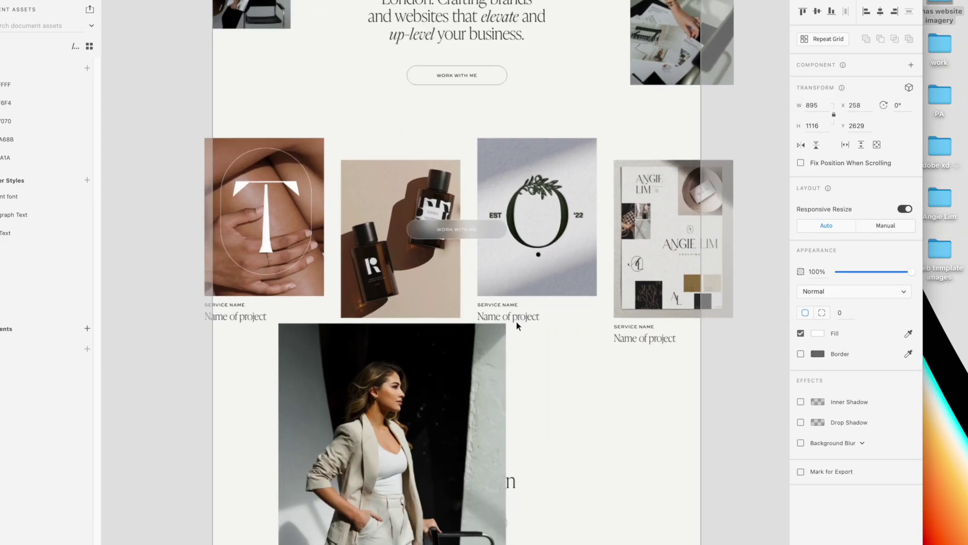
Step: Move the headshot below the "View all services" button and extend the artboard well past the image's lower edge
scroll(516, 320, down, 6)
click(516, 323)
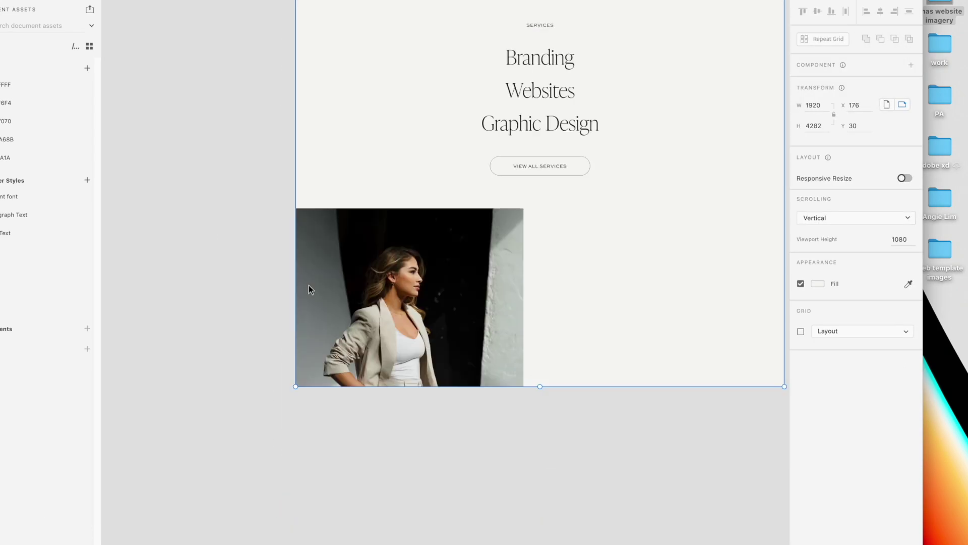
scroll(309, 286, down, 4)
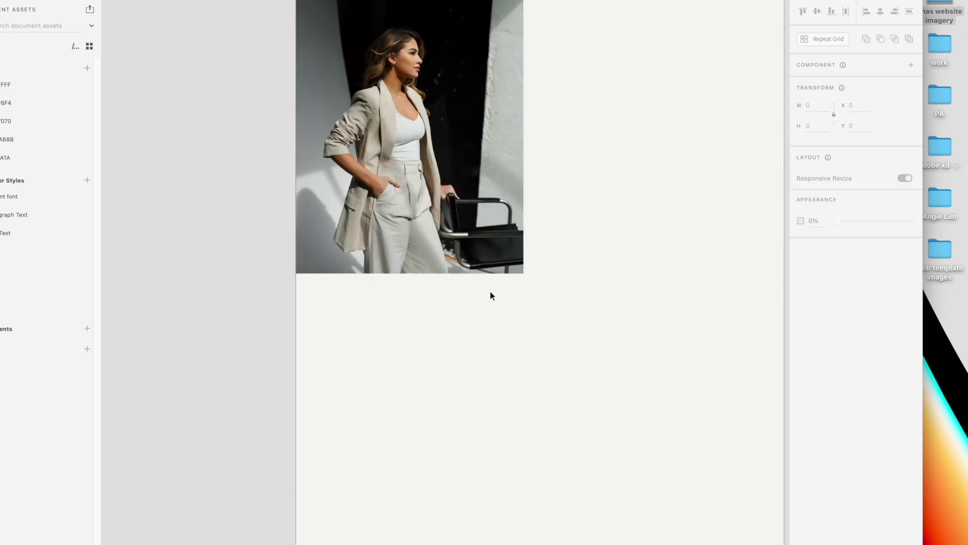
Step: Scale the headshot to about 911 px high and position it inset from the page's left edge below the services button
scroll(489, 290, up, 3)
drag(481, 124, 440, 176)
drag(412, 236, 470, 218)
click(567, 233)
scroll(567, 233, down, 4)
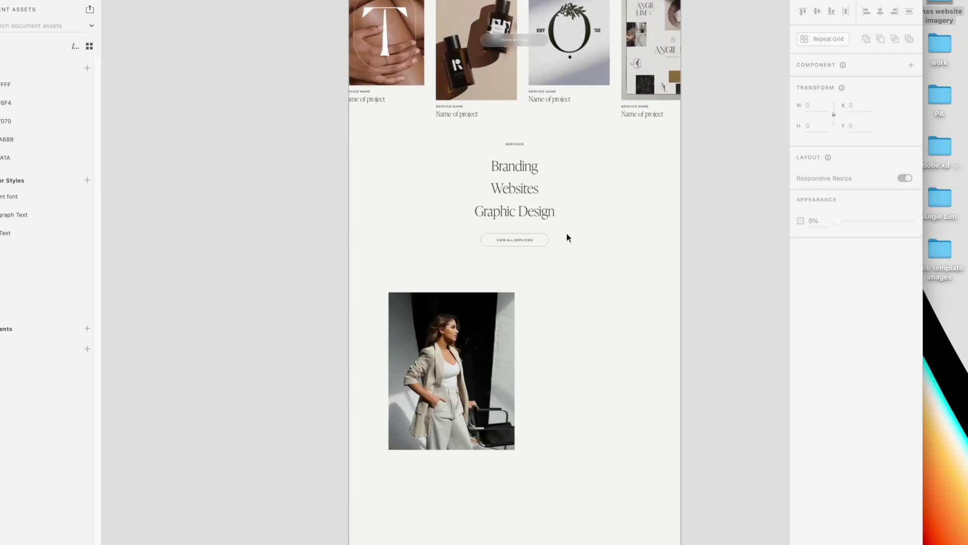
scroll(567, 233, up, 1)
drag(492, 384, 491, 377)
click(521, 426)
scroll(521, 426, up, 1)
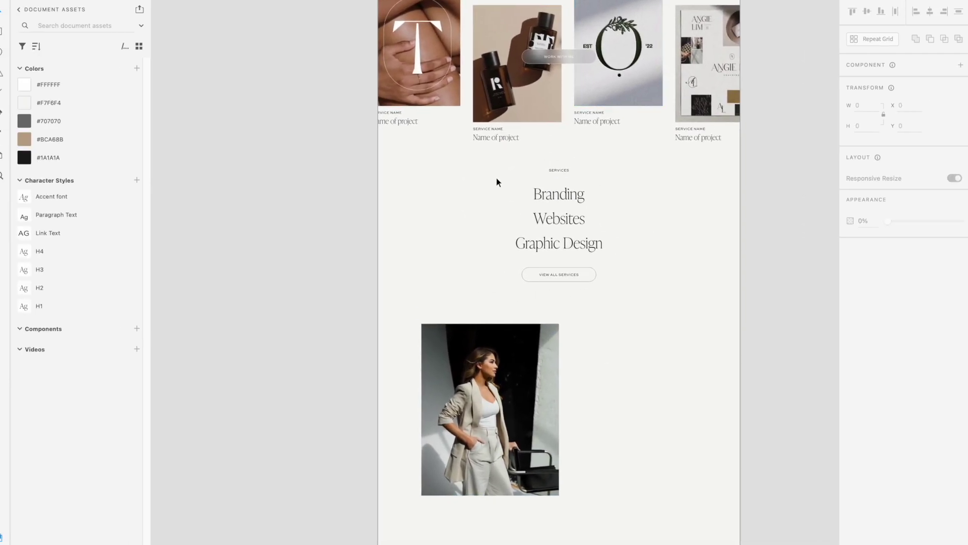
Step: Add the copied text "My design approach is minimal, yet meaningful" beside the headshot and left-align it
click(1, 134)
drag(553, 339, 676, 393)
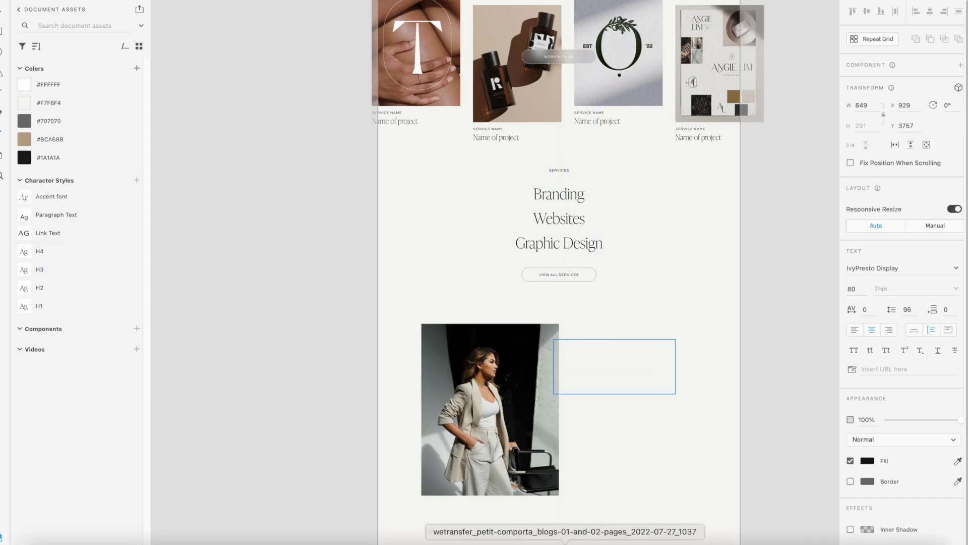
click(534, 542)
drag(391, 214, 295, 197)
key(super+c)
key(super+Tab)
key(super+v)
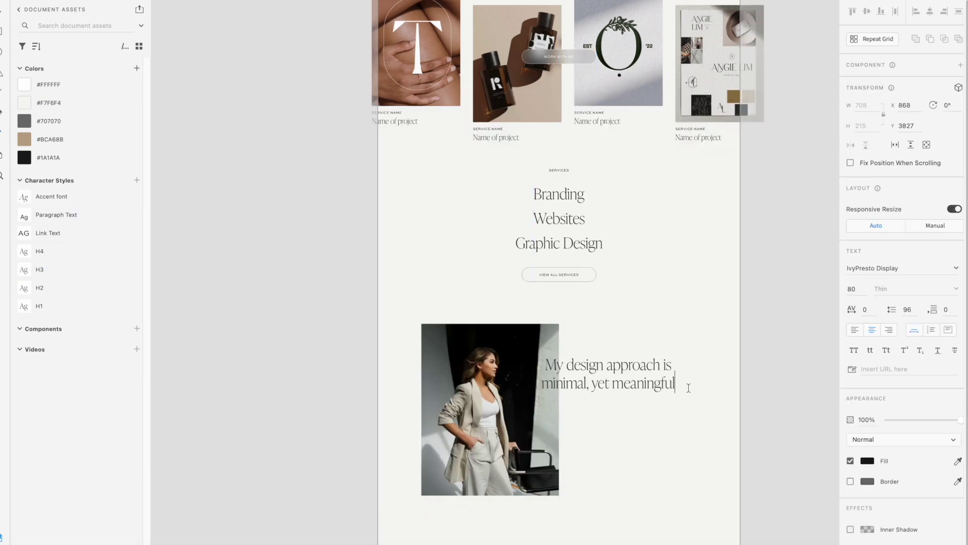
key(Escape)
click(857, 331)
Step: Try the Accent font character style on the words "minimal" and "meaningful" in the new heading
double_click(603, 373)
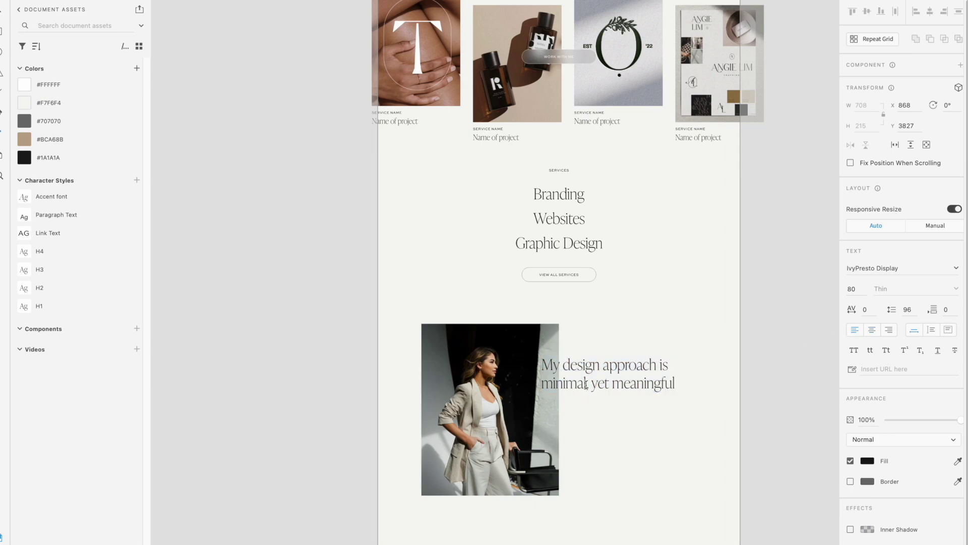
double_click(577, 383)
click(57, 197)
double_click(628, 379)
click(56, 196)
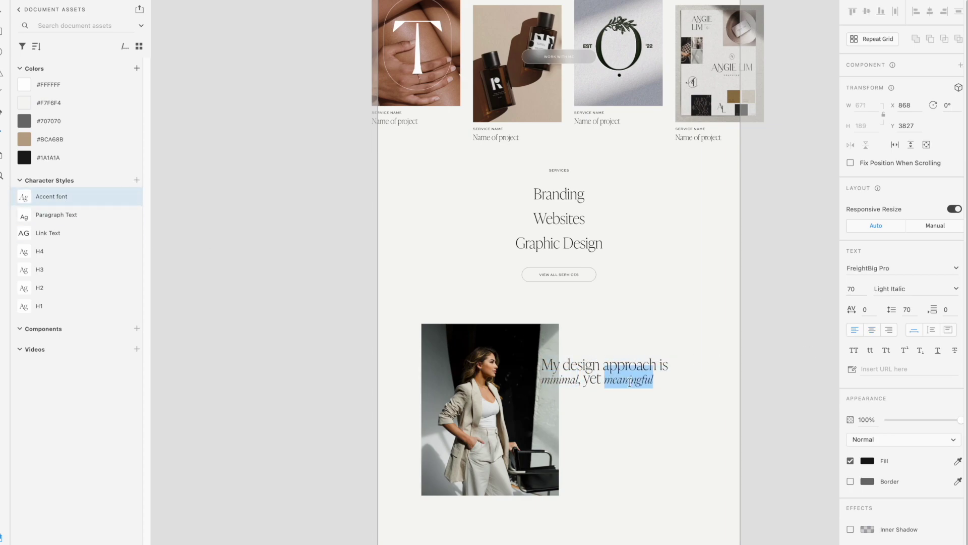
Step: Apply the H2 character style to the whole design approach heading and the Accent font style to "minimal," and "meaningful"
click(595, 366)
drag(666, 380, 542, 359)
click(54, 288)
drag(581, 385, 541, 384)
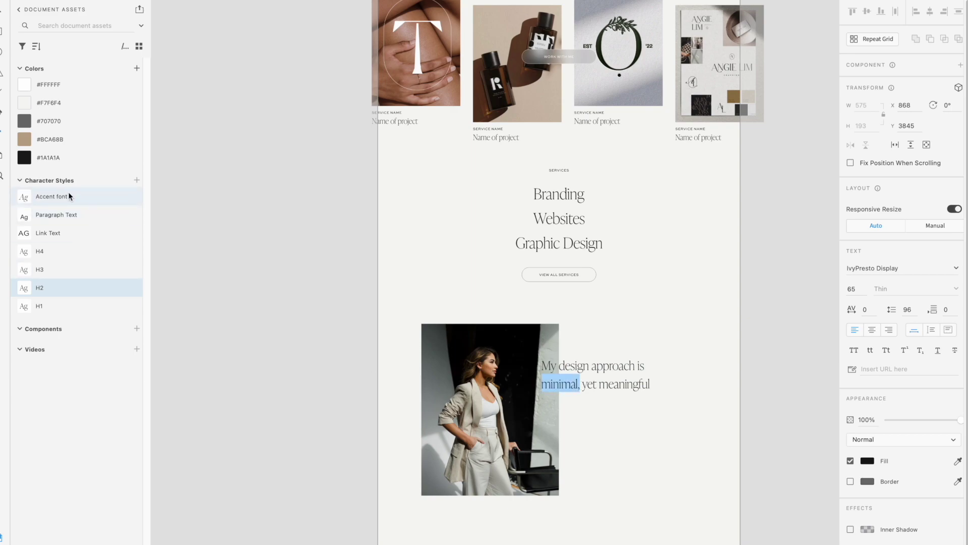
click(70, 196)
double_click(624, 384)
click(55, 196)
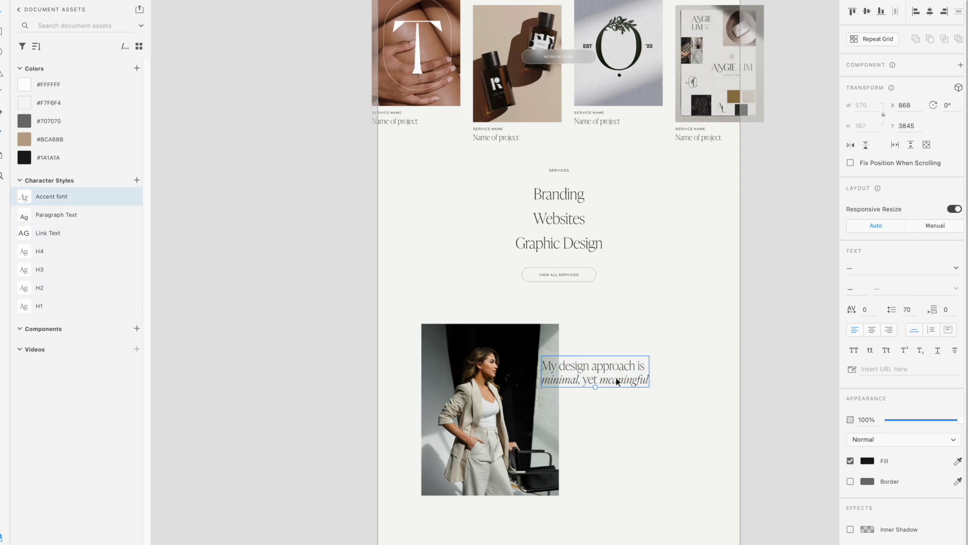
Step: Move the design approach heading slightly to the right so it only just overlaps the headshot's edge
scroll(619, 365, up, 4)
drag(609, 366, 624, 367)
click(644, 328)
Step: Group the headshot with the heading and centre the group horizontally on the page
scroll(644, 329, down, 3)
drag(645, 329, 515, 349)
click(930, 11)
right_click(591, 380)
click(608, 422)
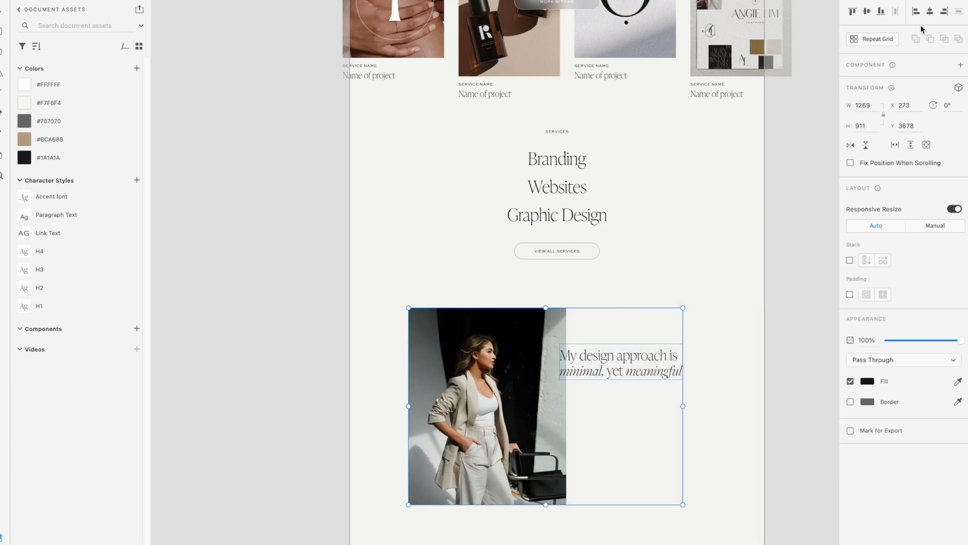
click(929, 11)
Step: Ungroup the headshot and the design approach heading
click(687, 271)
double_click(637, 362)
right_click(638, 362)
click(593, 445)
right_click(593, 445)
right_click(570, 440)
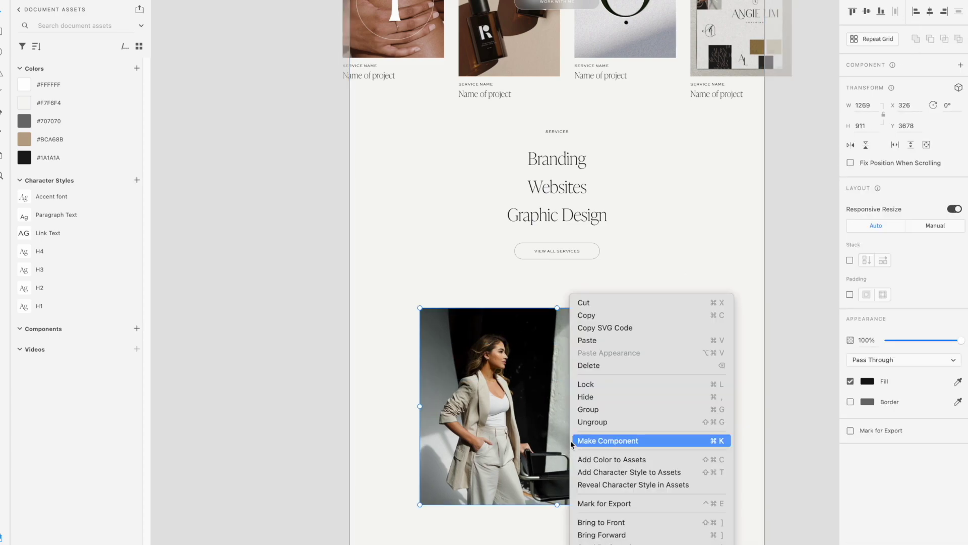
click(660, 271)
Step: Add "With every piece of work, we aim to elevate brands and businesses, by distilling core messaging down to it's clearest and freshest visual form." below the heading
click(632, 377)
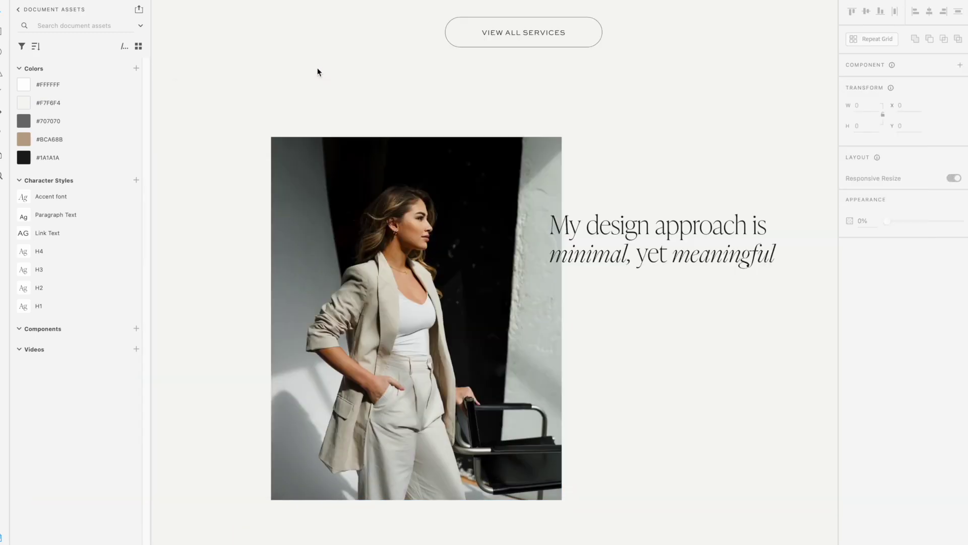
drag(555, 291, 783, 391)
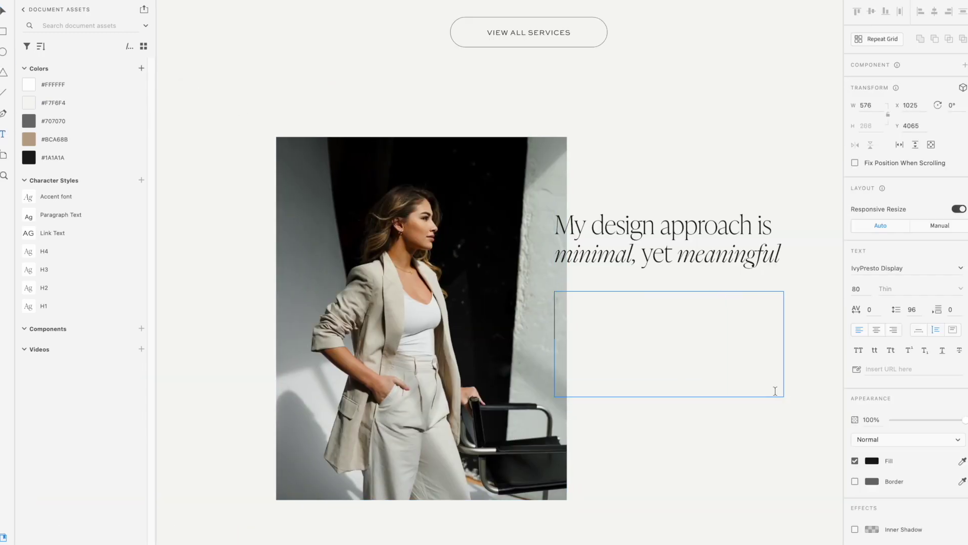
text(With every piece of work, we aim to elevate brands and businesses, by distilling core messaging down to it's clearest and freshest visual form.)
key(Escape)
Step: Apply the Paragraph Text character style to the new paragraph and set its line spacing to 35
click(83, 220)
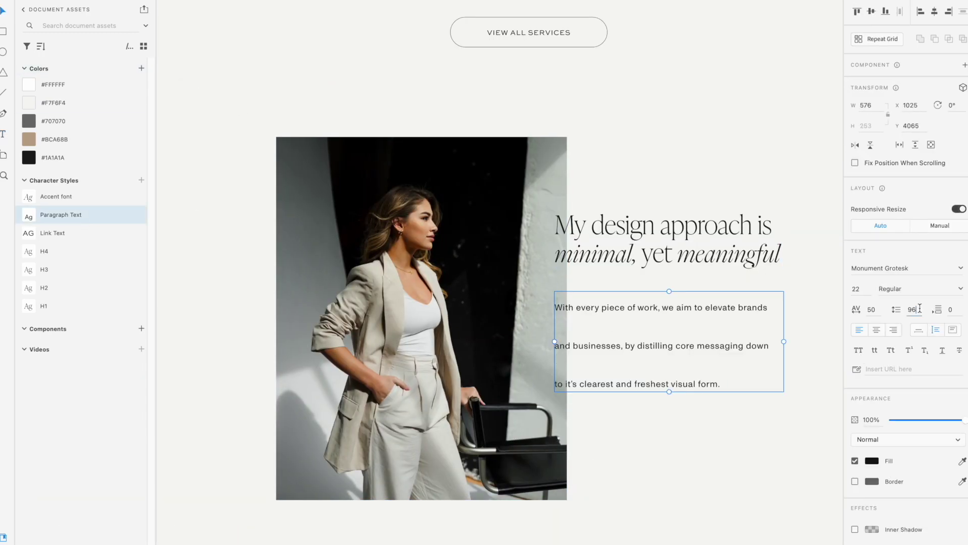
key(Return)
click(812, 321)
click(740, 309)
click(915, 309)
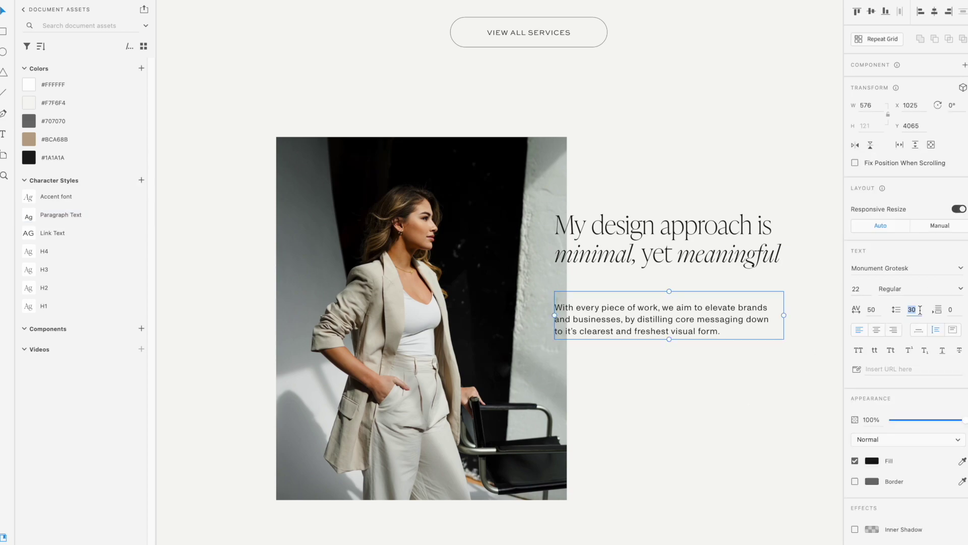
text(35)
click(759, 387)
Step: Move the heading and paragraph lower beside the headshot, with a small gap between them and the paragraph at X 1019, Y 4115
drag(689, 318, 689, 333)
drag(674, 254, 673, 291)
click(673, 331)
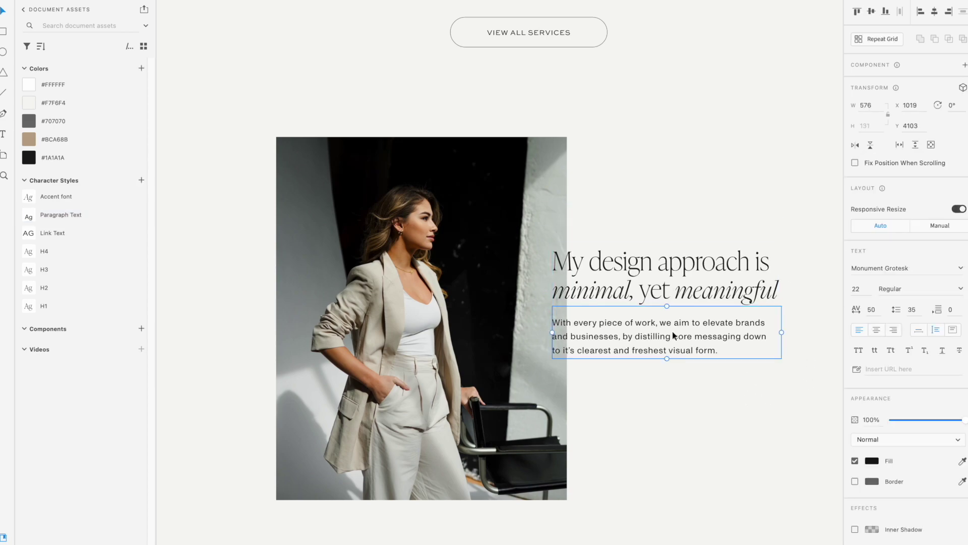
key(shift+Down)
click(675, 173)
scroll(675, 173, down, 3)
scroll(676, 173, up, 2)
scroll(688, 149, up, 3)
scroll(688, 149, down, 2)
click(643, 355)
key(shift+Down)
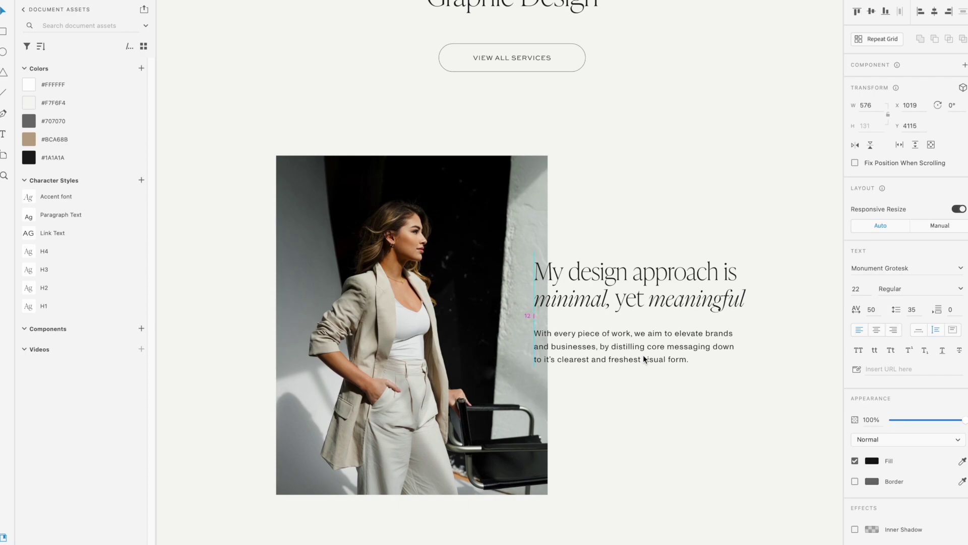
key(Escape)
Step: Duplicate the "View all services" button below the paragraph and change the copy's label to "GET TO KNOW ME"
scroll(345, 168, down, 2)
scroll(346, 168, up, 1)
click(512, 11)
alt+drag(512, 11, 660, 360)
scroll(652, 442, up, 2)
double_click(651, 359)
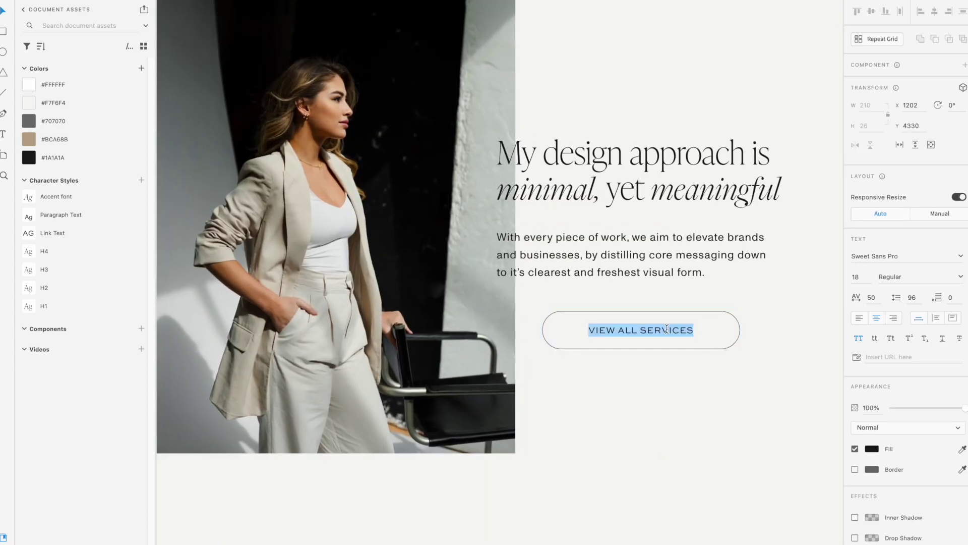
text(GET TO KNOW ME)
key(Escape)
Step: Review the page layout from the design approach section up to the header
scroll(691, 384, down, 3)
drag(705, 437, 443, 234)
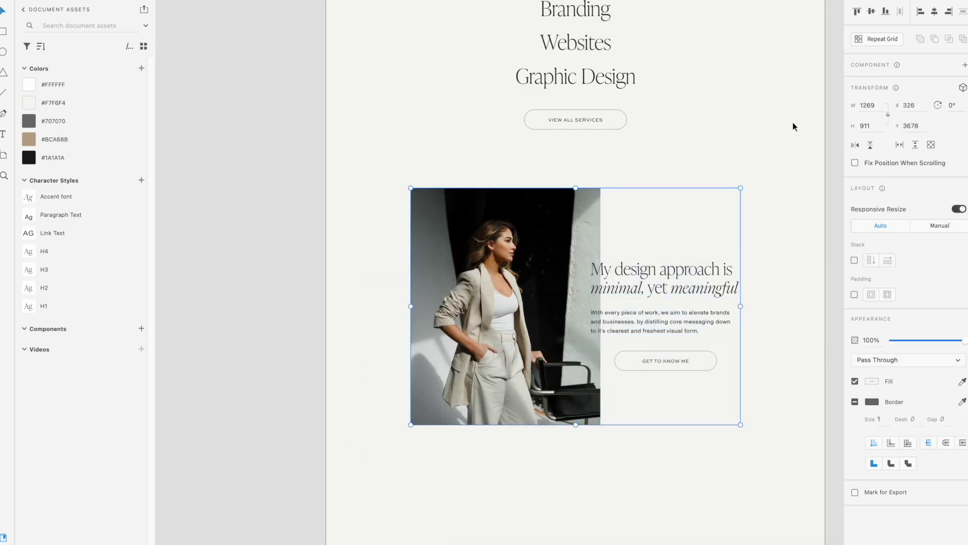
click(697, 468)
scroll(697, 468, down, 3)
scroll(697, 468, up, 3)
scroll(697, 468, up, 12)
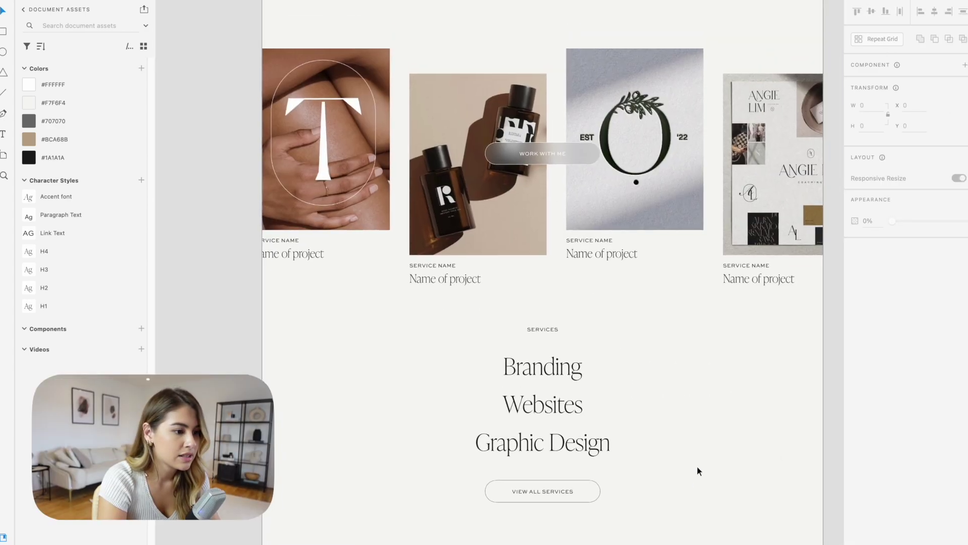
scroll(697, 464, up, 2)
scroll(697, 464, down, 3)
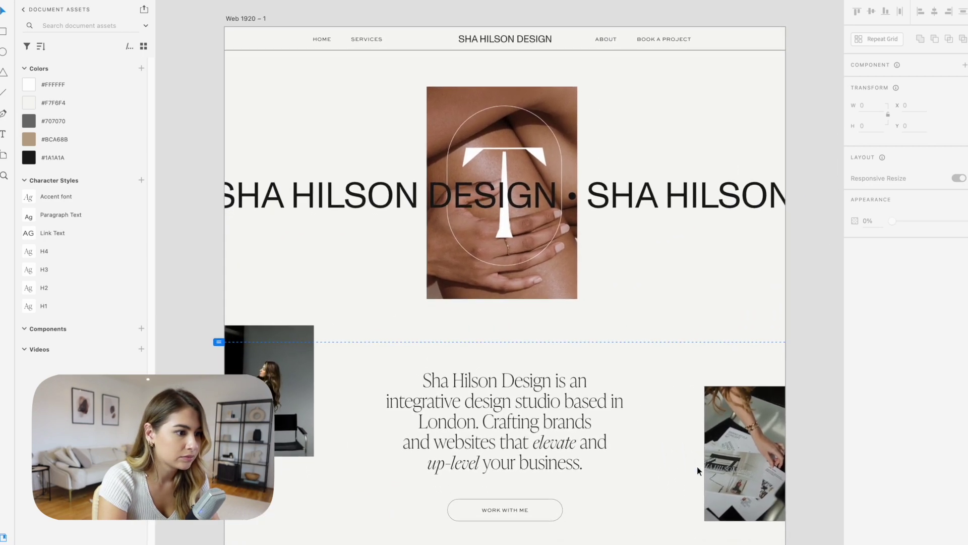
Step: Move the whole headshot section slightly up, closer to the "VIEW ALL SERVICES" button
scroll(698, 468, down, 10)
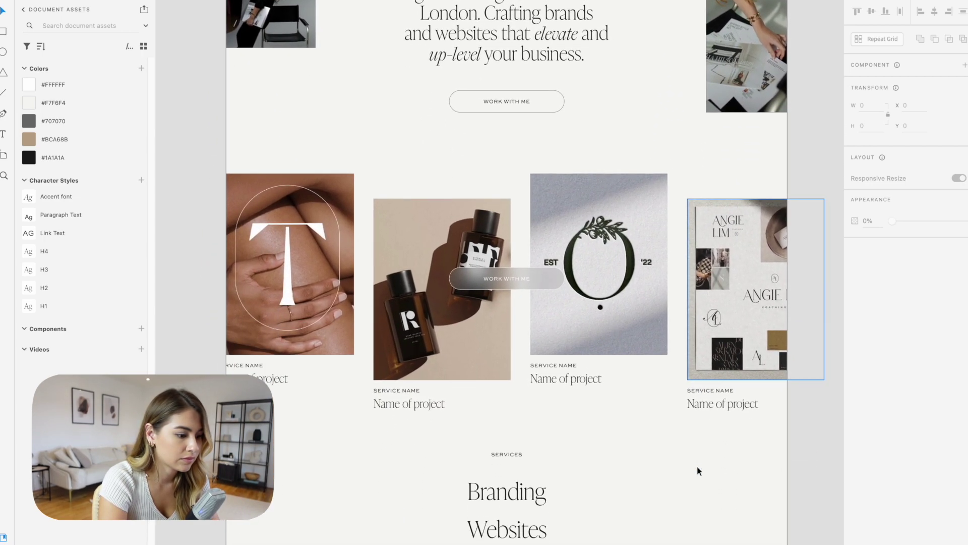
scroll(698, 467, down, 11)
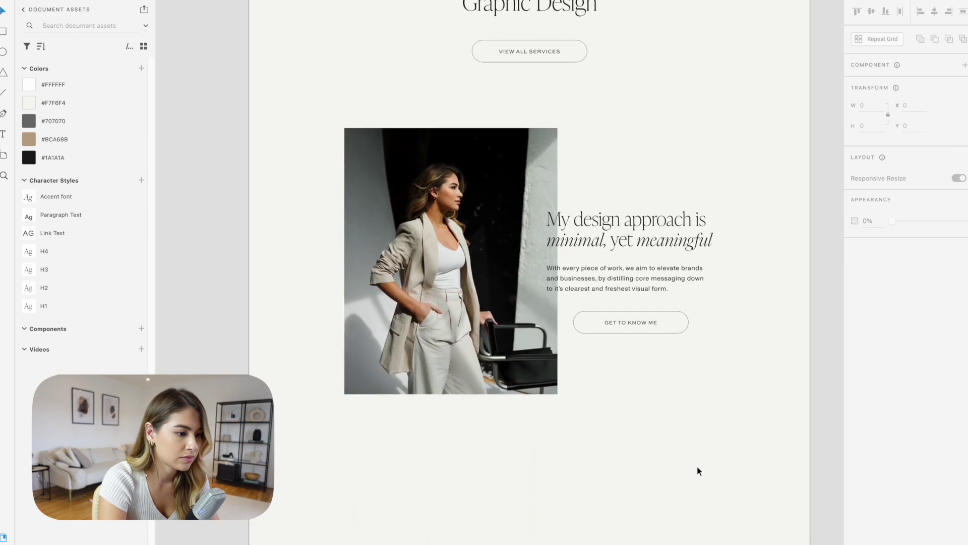
scroll(697, 468, up, 1)
click(428, 150)
drag(497, 190, 497, 179)
click(653, 132)
Step: Review the spacing and layout of the page from the hero down to the design approach section
scroll(654, 132, up, 5)
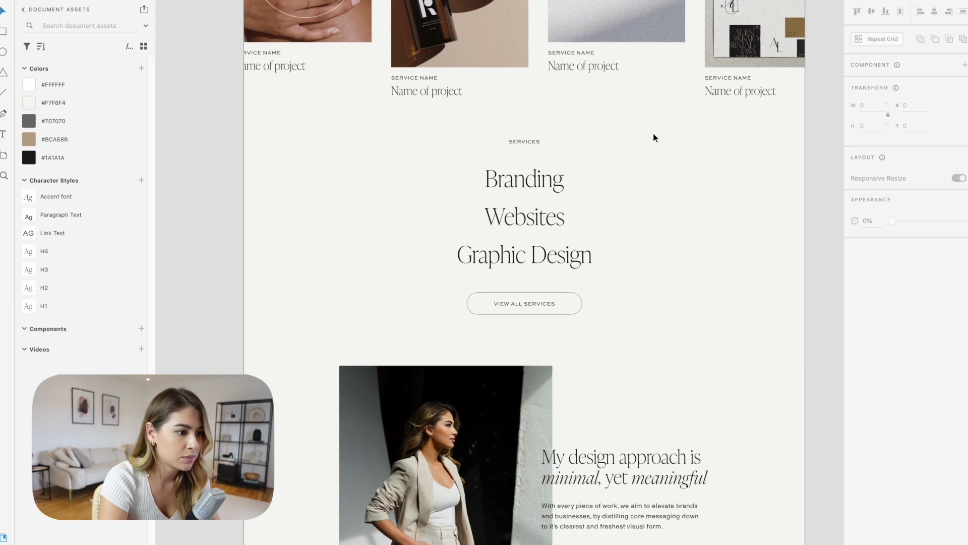
scroll(653, 133, down, 4)
ctrl+scroll(652, 133, down, 2)
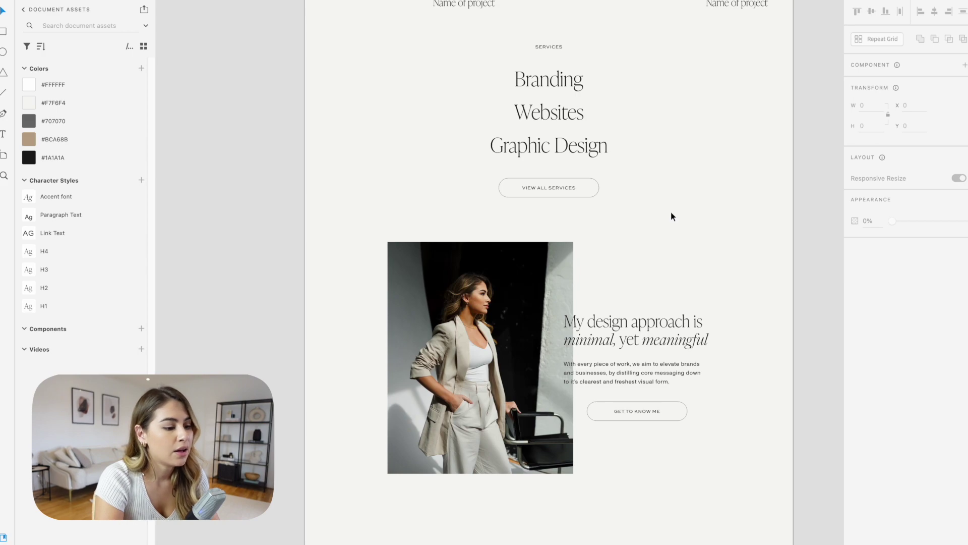
scroll(670, 216, up, 3)
ctrl+scroll(670, 216, down, 2)
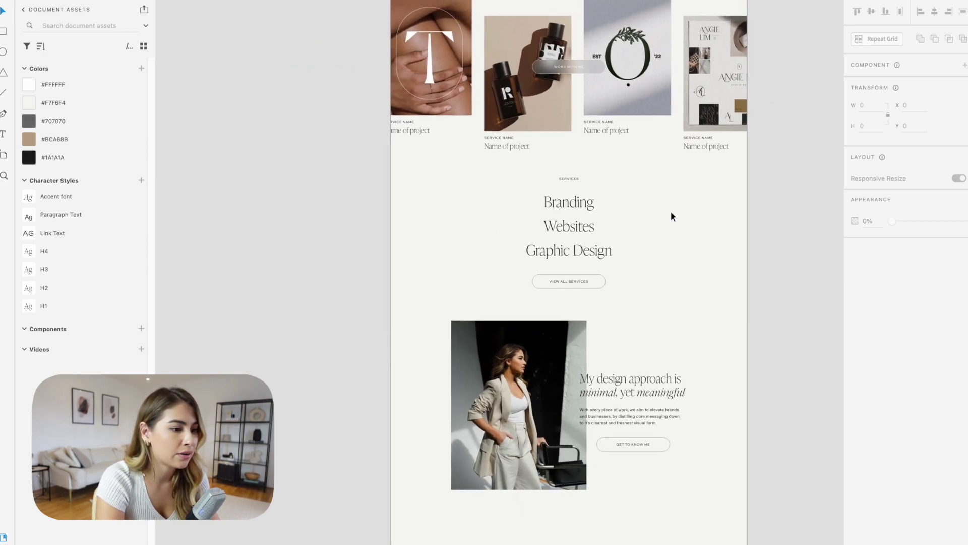
scroll(671, 216, up, 4)
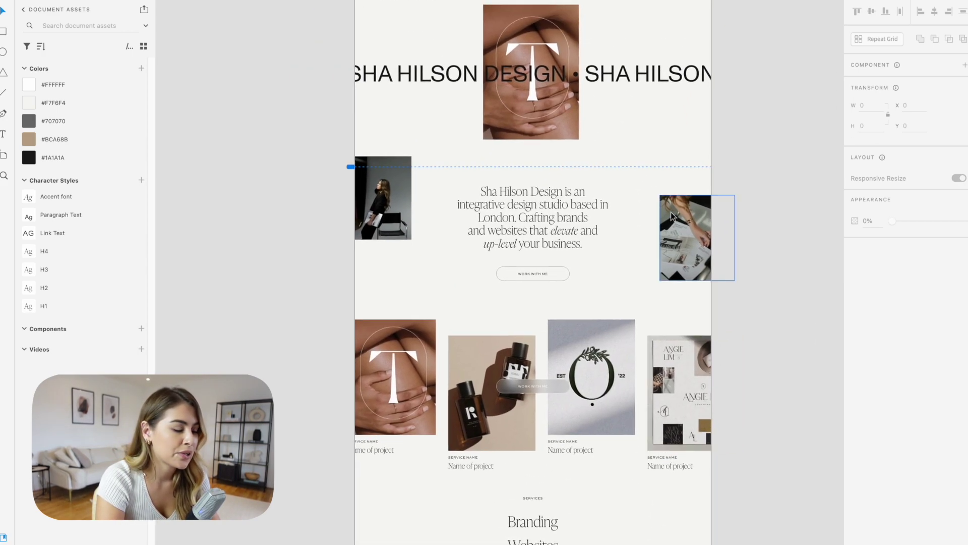
scroll(670, 216, down, 7)
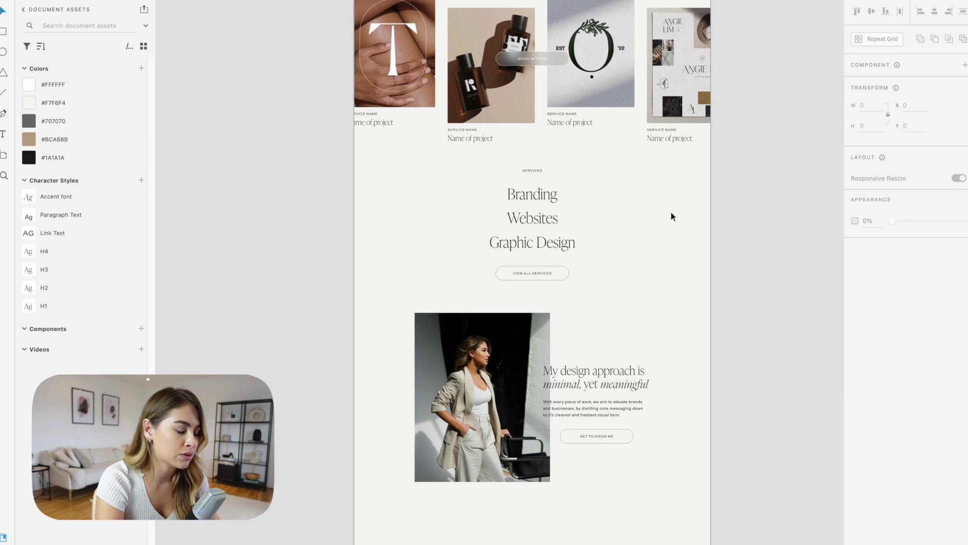
scroll(561, 394, up, 1)
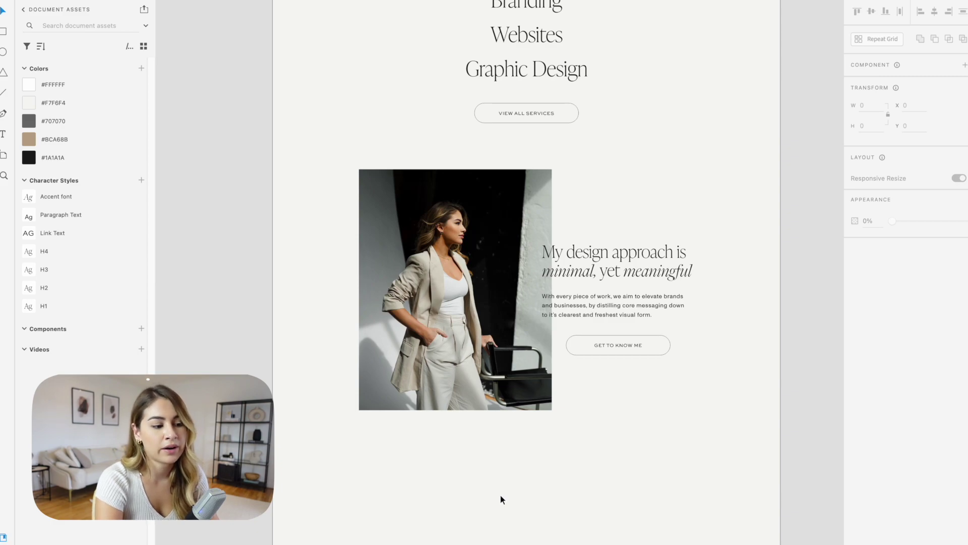
scroll(548, 416, up, 6)
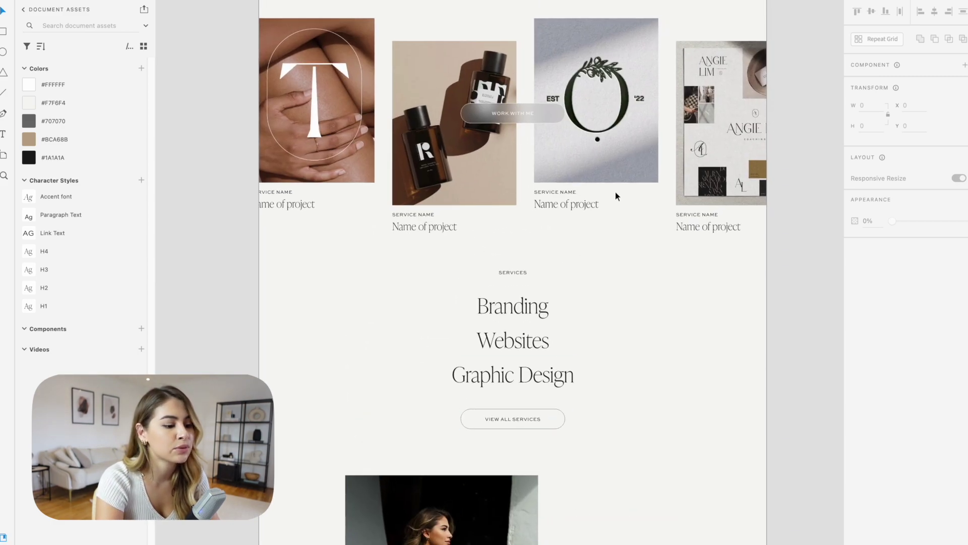
scroll(615, 196, down, 8)
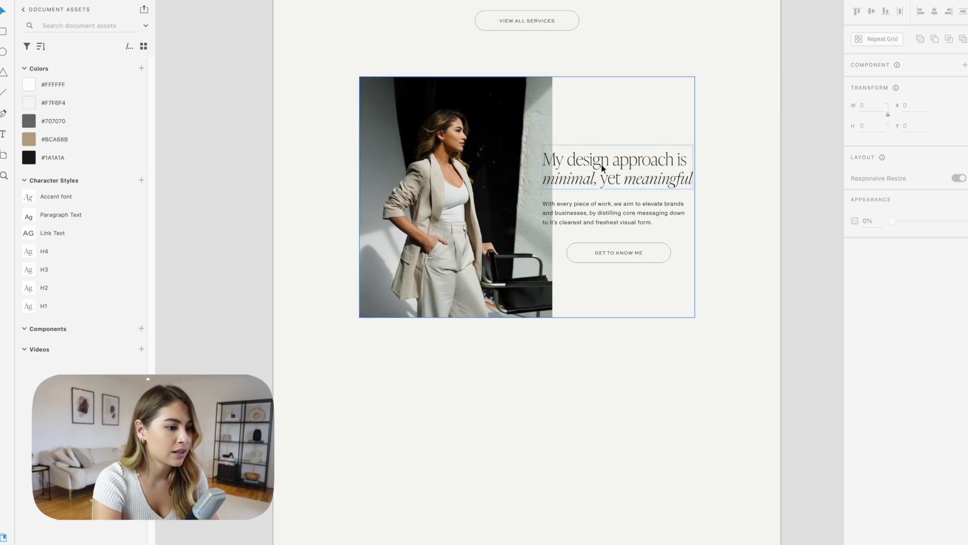
Step: Duplicate the "Graphic Design" heading below the headshot section and change the copy's text to "Let's get designing."
scroll(439, 353, up, 4)
click(497, 160)
key(super+c)
scroll(523, 250, down, 6)
key(super+v)
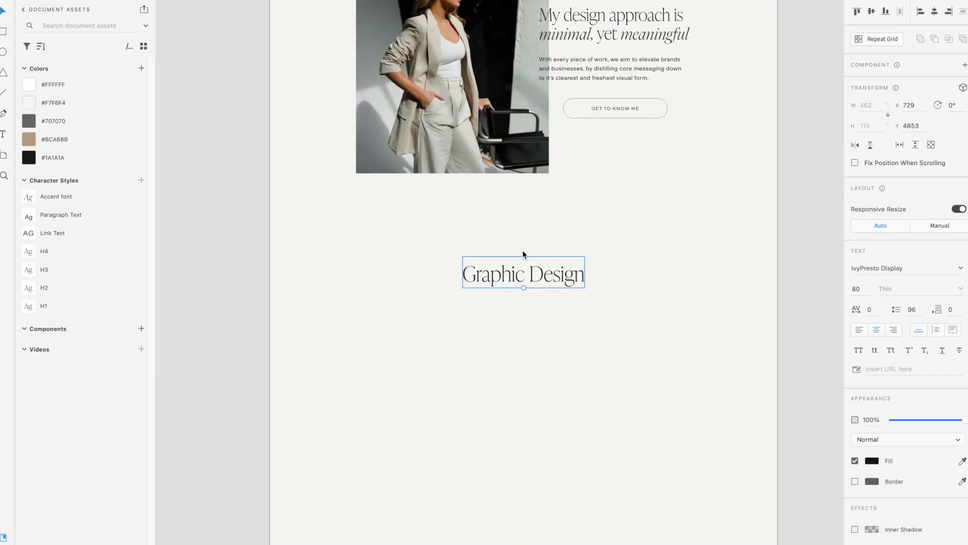
drag(530, 271, 532, 237)
double_click(532, 237)
text(Let's get designing.)
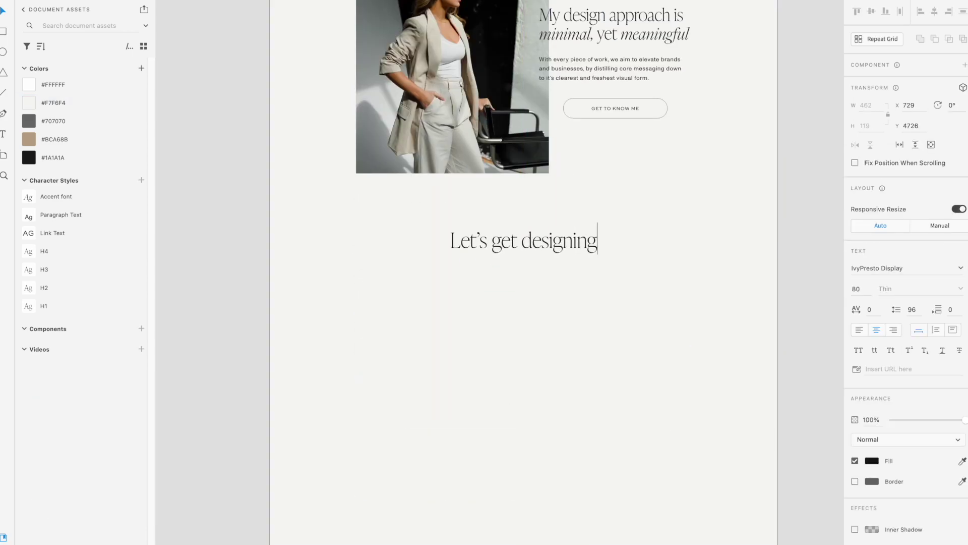
key(Escape)
Step: Duplicate the small "SERVICES" label above the "Let's get designing." heading and change the copy's text to "WORK WITH ME"
scroll(559, 239, up, 6)
click(525, 105)
key(super+c)
scroll(525, 105, down, 5)
key(super+v)
drag(529, 272, 528, 294)
double_click(529, 294)
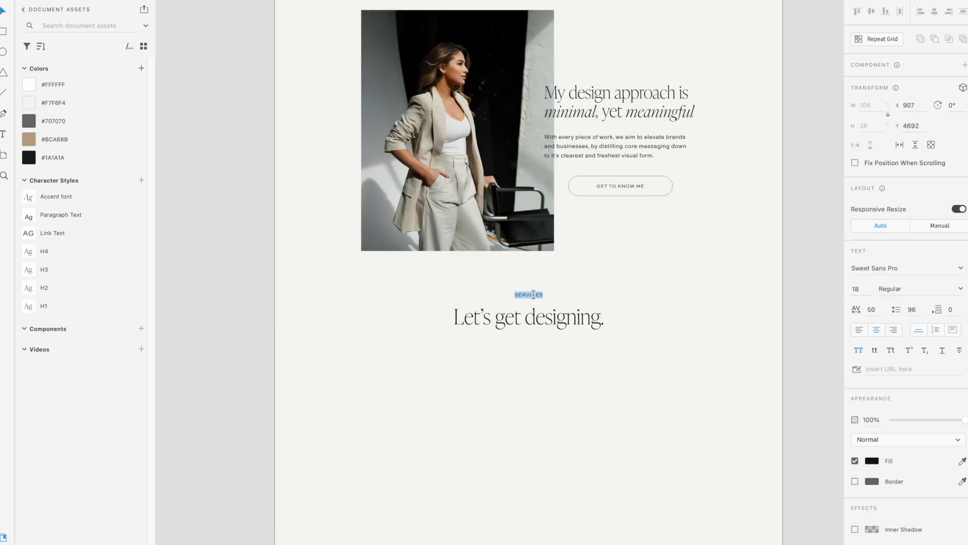
text(WORk with me)
key(Escape)
click(632, 189)
Step: Add a copy of the outlined button centred below the "Let's get designing." heading and change its label to "ENQUIRE NOW"
scroll(741, 208, up, 5)
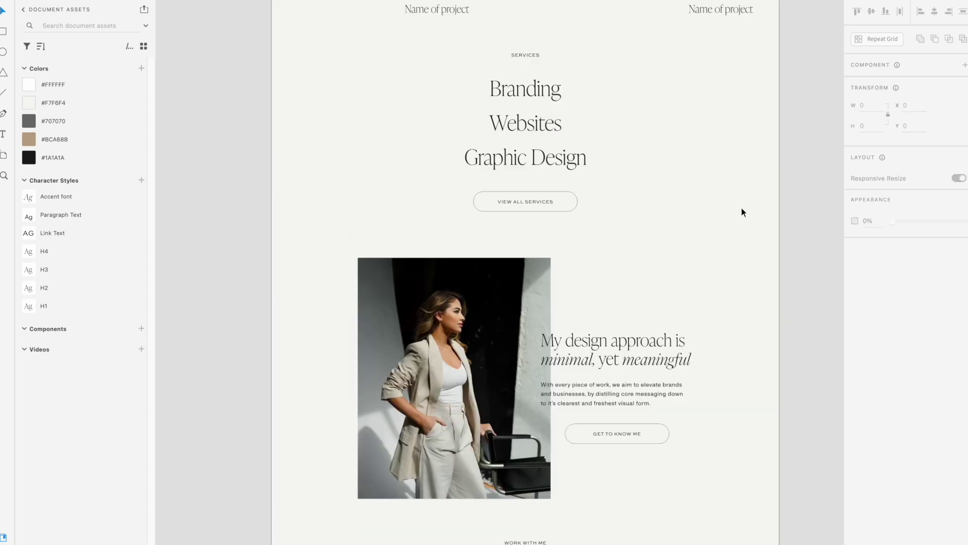
scroll(509, 198, down, 5)
key(super+v)
drag(522, 296, 527, 327)
double_click(528, 326)
double_click(528, 326)
text(EN)
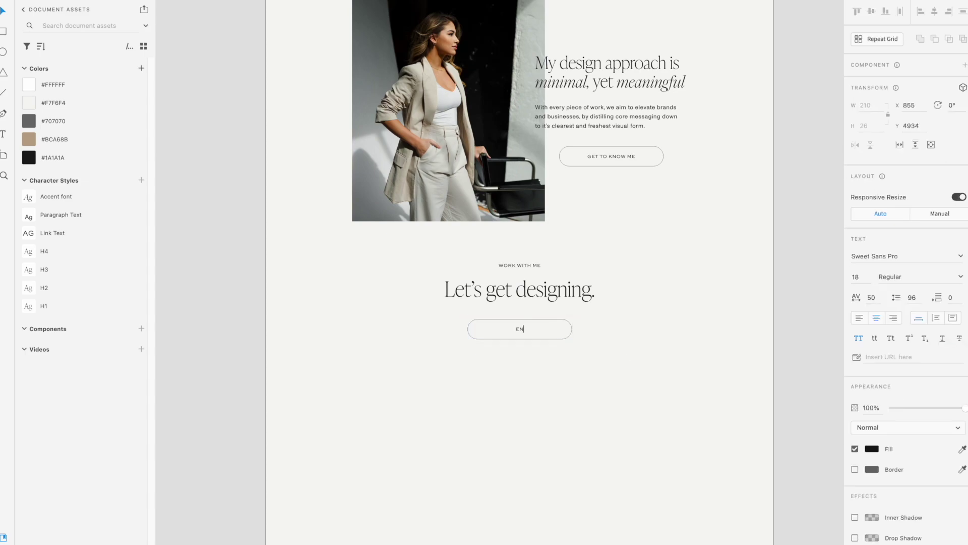
click(642, 360)
Step: Nudge the "Let's get designing." heading and the "ENQUIRE NOW" button down to widen the gap below the "WORK WITH ME" label
drag(585, 294, 584, 296)
click(633, 352)
scroll(682, 304, down, 4)
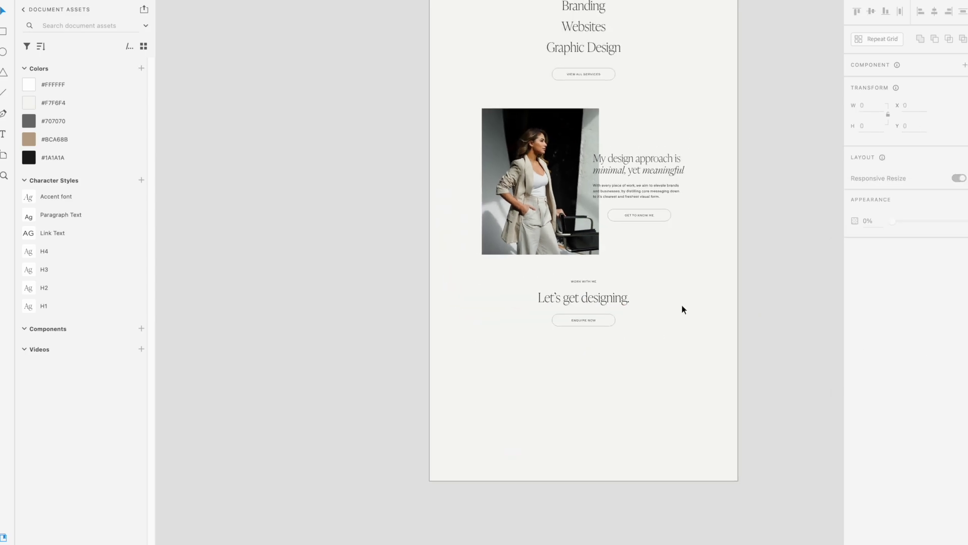
scroll(682, 303, up, 5)
click(507, 327)
drag(507, 327, 507, 331)
drag(506, 295, 506, 299)
click(603, 246)
Step: Open the website imagery folder on the desktop and place IG.png on the page below the "ENQUIRE NOW" button
scroll(603, 246, down, 3)
scroll(603, 246, up, 3)
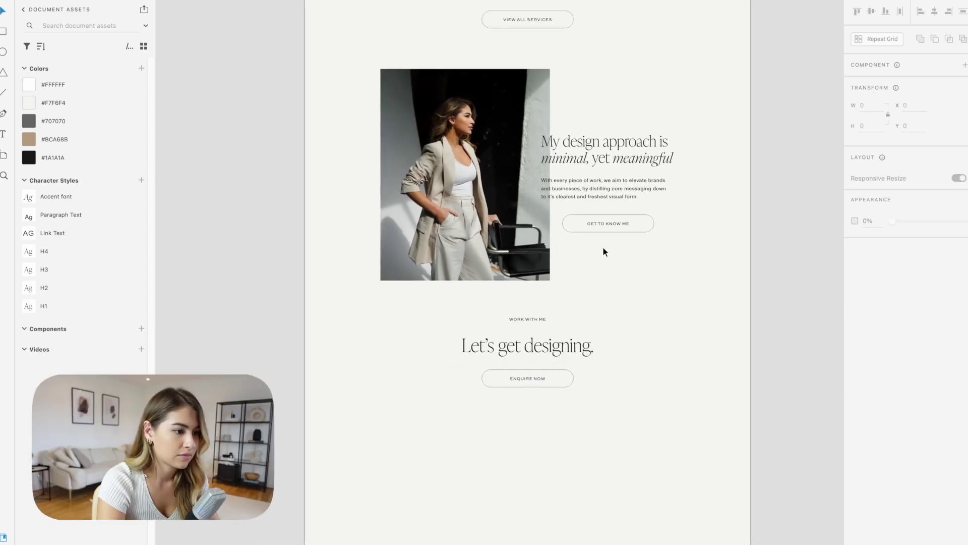
scroll(603, 247, down, 3)
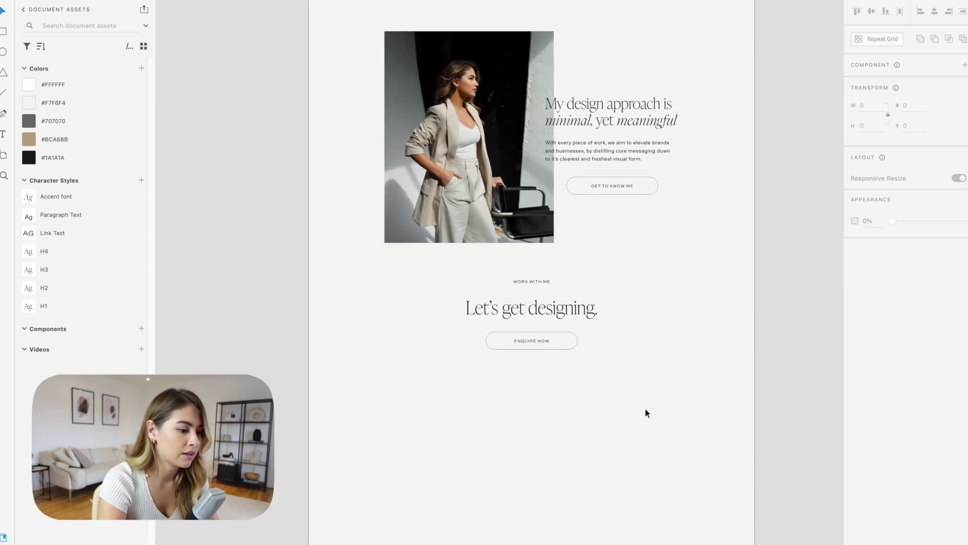
scroll(646, 407, down, 1)
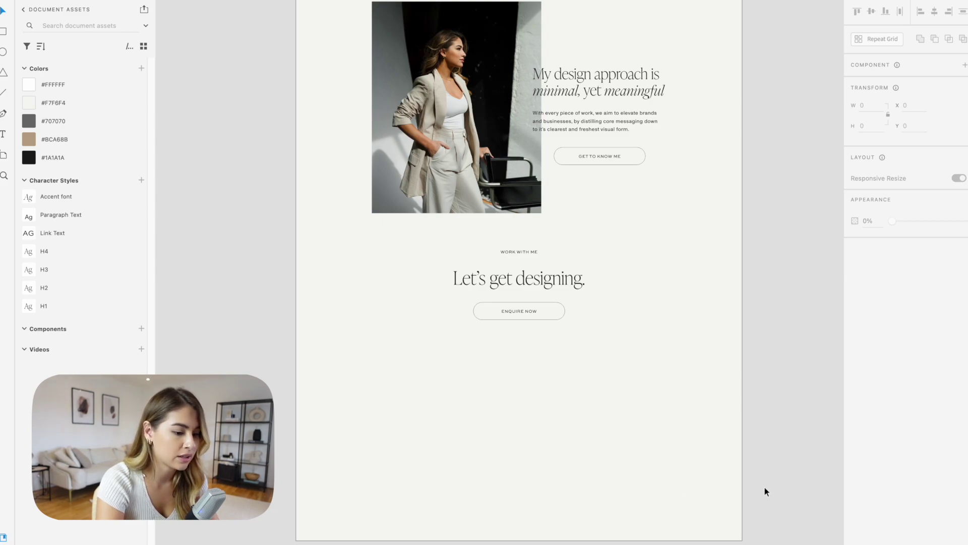
drag(761, 1, 605, 1)
click(936, 1)
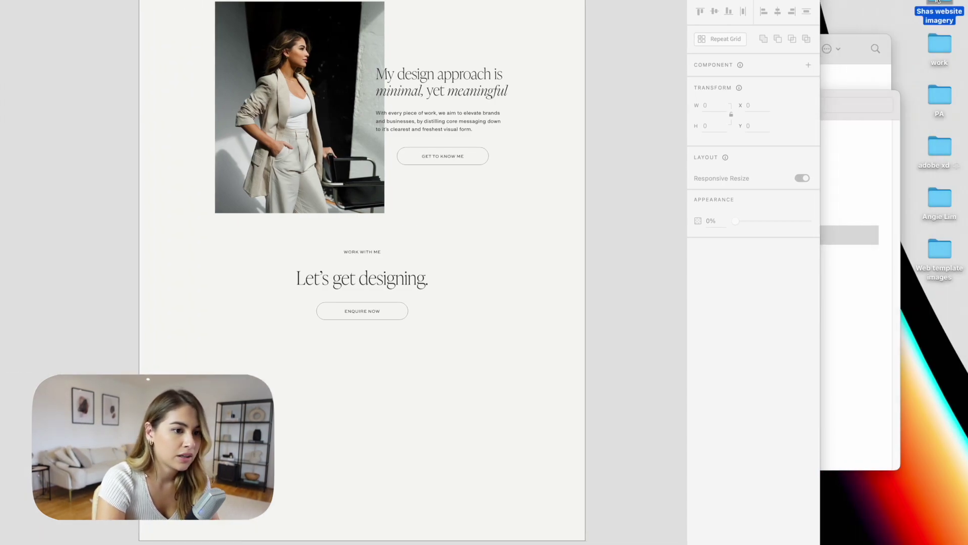
double_click(936, 1)
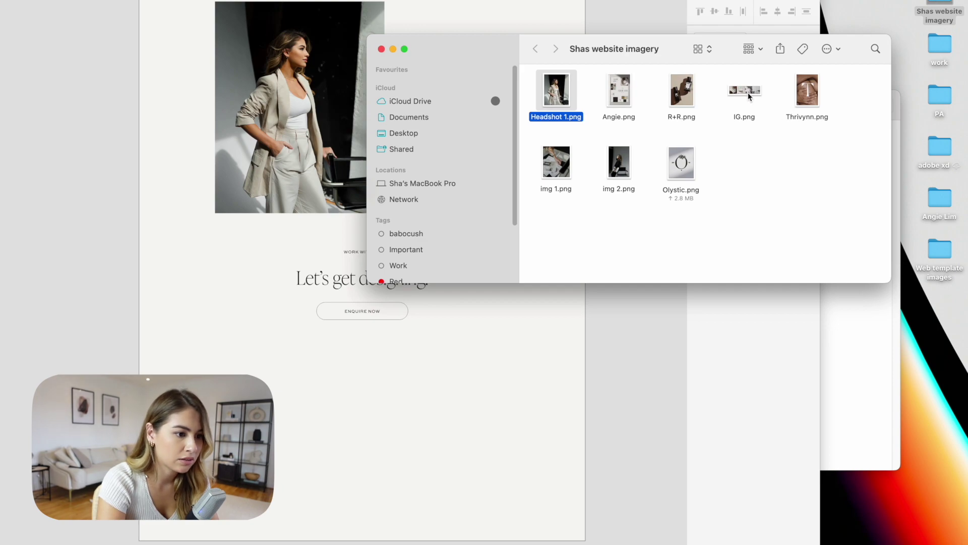
drag(749, 96, 357, 391)
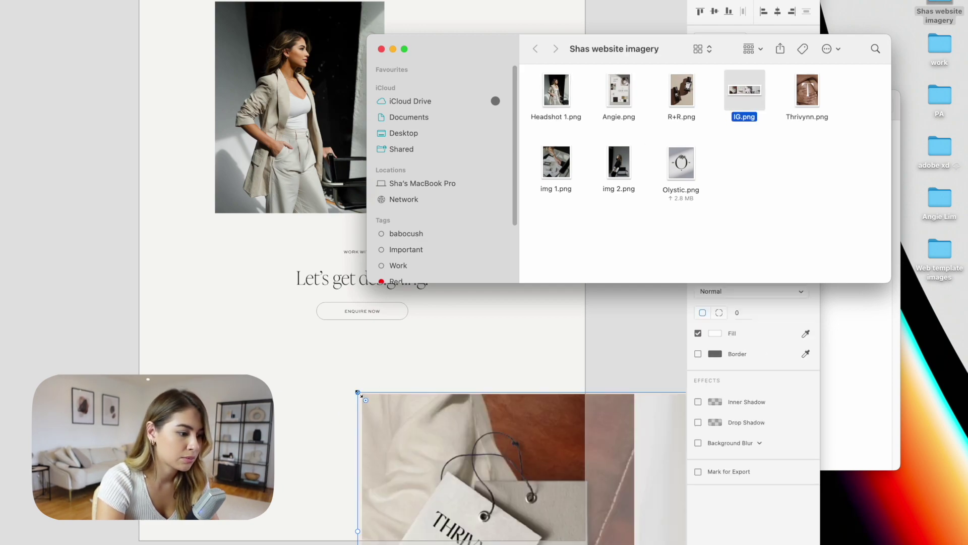
Step: Scale the Instagram image strip down to 1489 × 373 and align it with the page's left edge at X 0, Y 5114
click(358, 393)
drag(357, 393, 493, 365)
drag(517, 401, 163, 380)
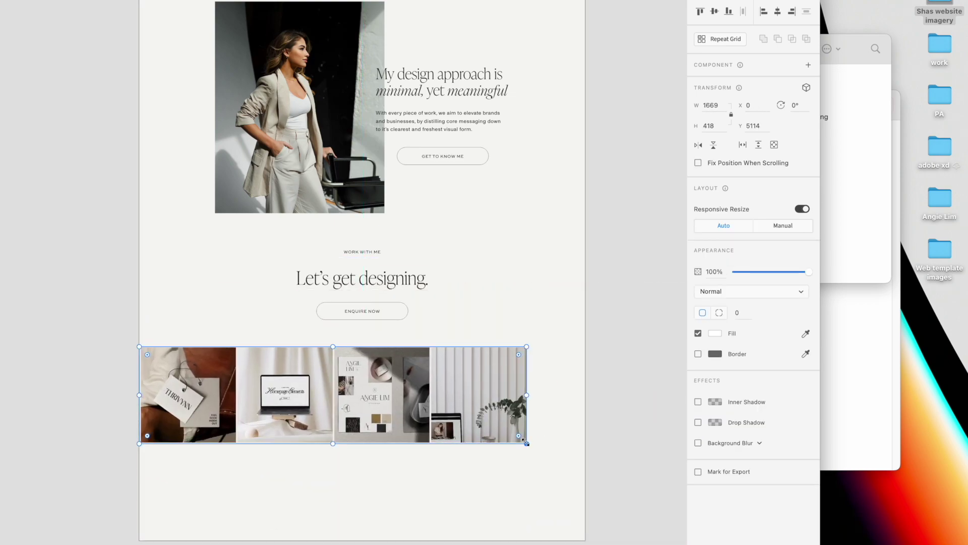
drag(527, 441, 485, 433)
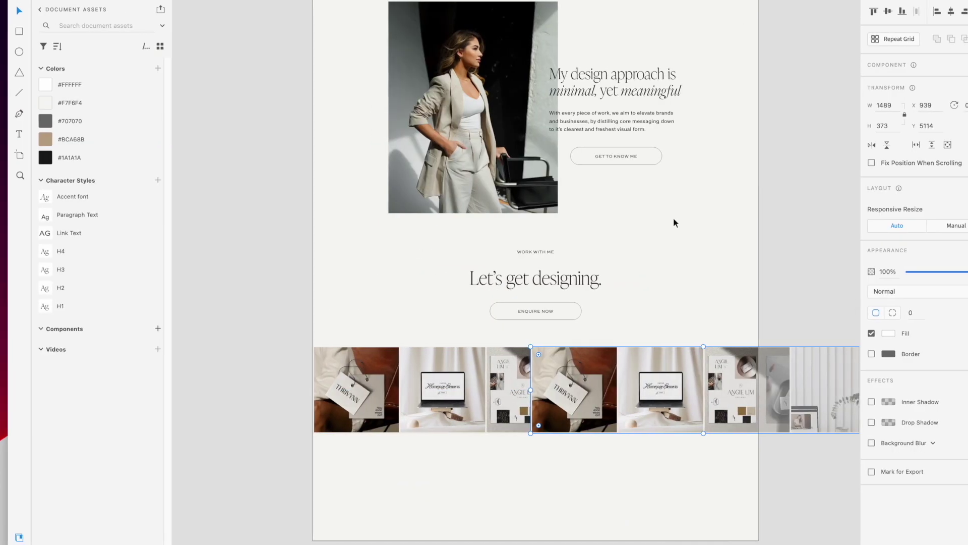
Step: Duplicate the image strip and set the copy against the original's right end so the row runs past the page's right edge
scroll(673, 217, up, 3)
scroll(513, 402, right, 3)
drag(482, 402, 655, 401)
click(619, 268)
scroll(619, 268, left, 3)
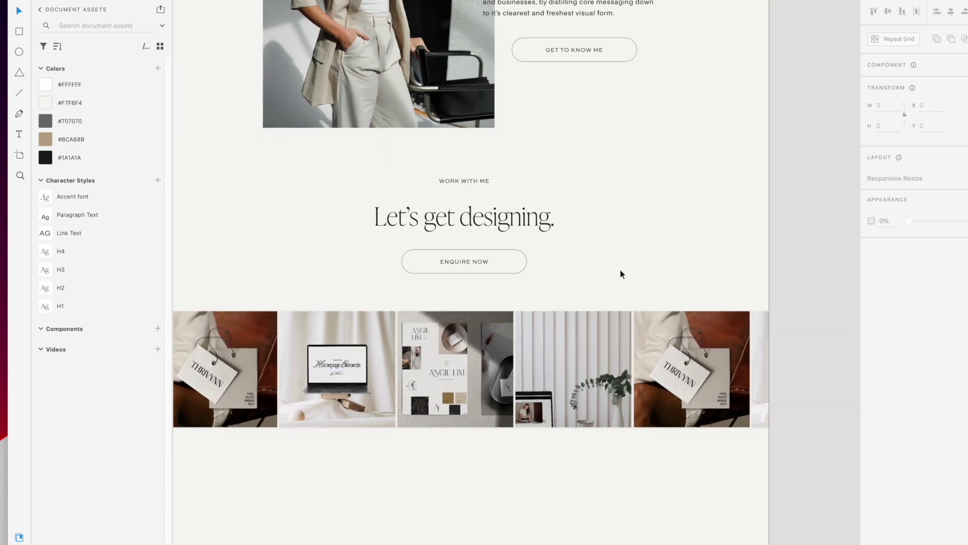
scroll(619, 269, down, 3)
scroll(512, 208, down, 2)
drag(513, 206, 516, 324)
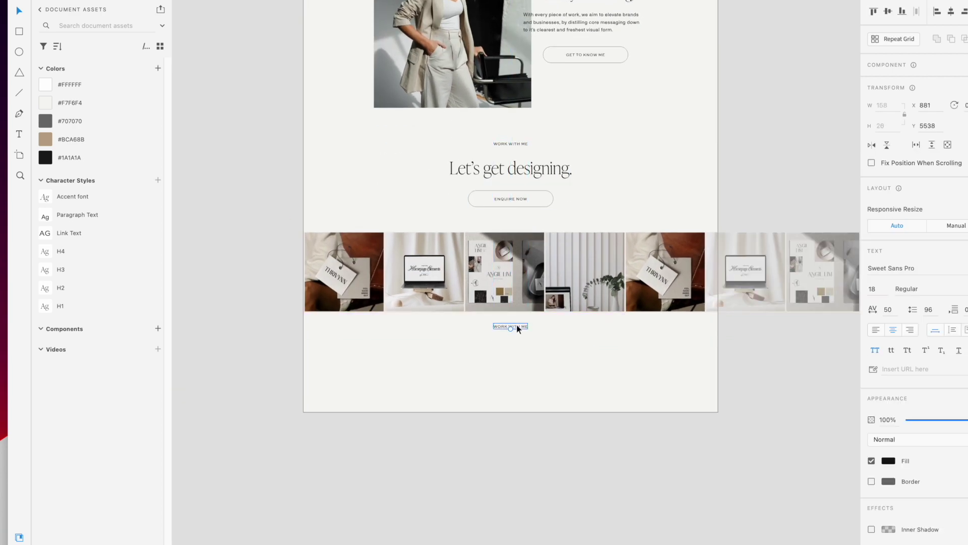
scroll(517, 324, up, 4)
double_click(516, 324)
text(@SHAHILSONDESIGN)
click(550, 375)
scroll(550, 376, down, 3)
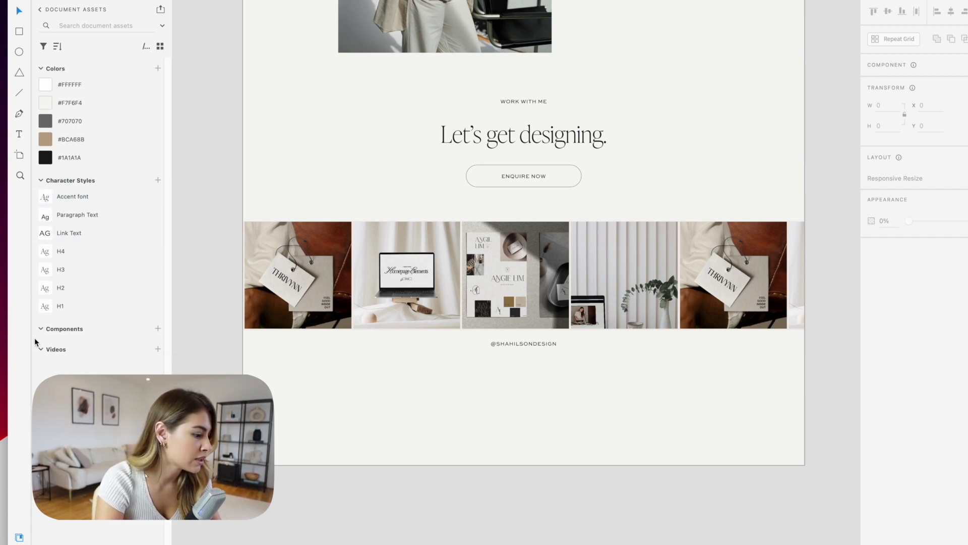
Step: Open the Iconscout plugin and search its icons for "instagram"
click(19, 544)
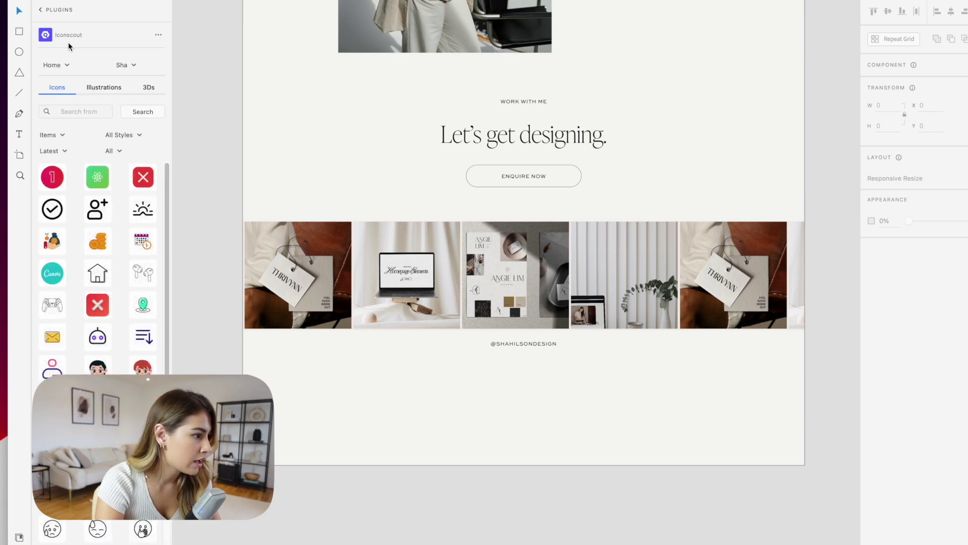
click(44, 11)
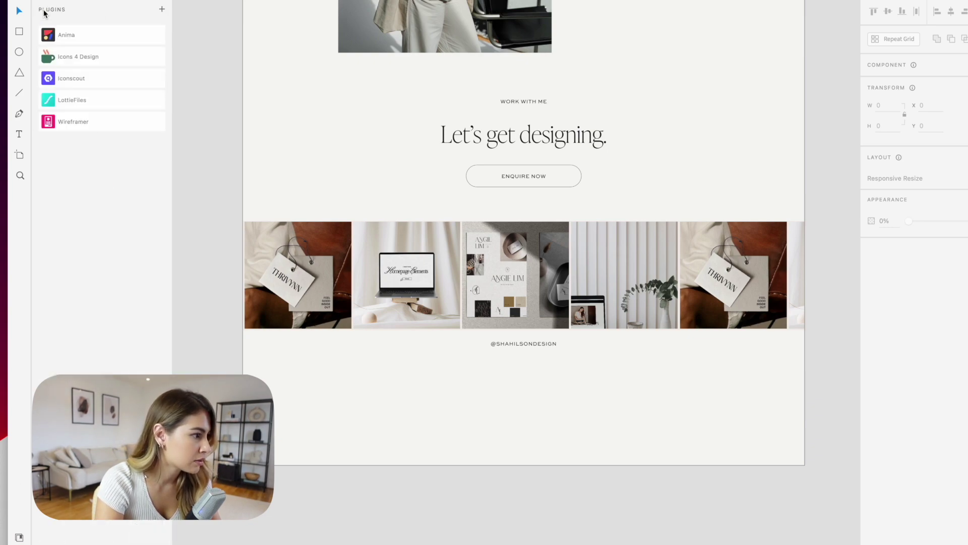
click(95, 86)
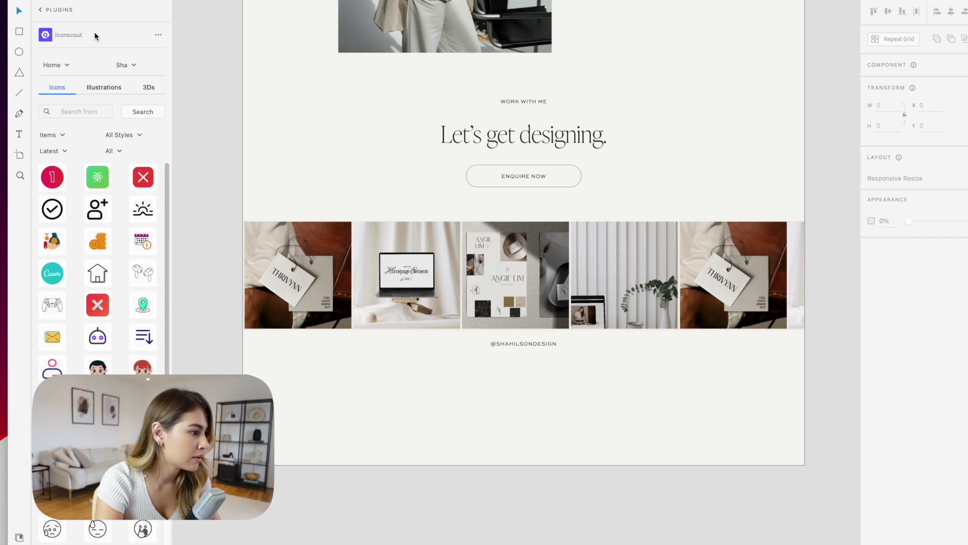
click(81, 109)
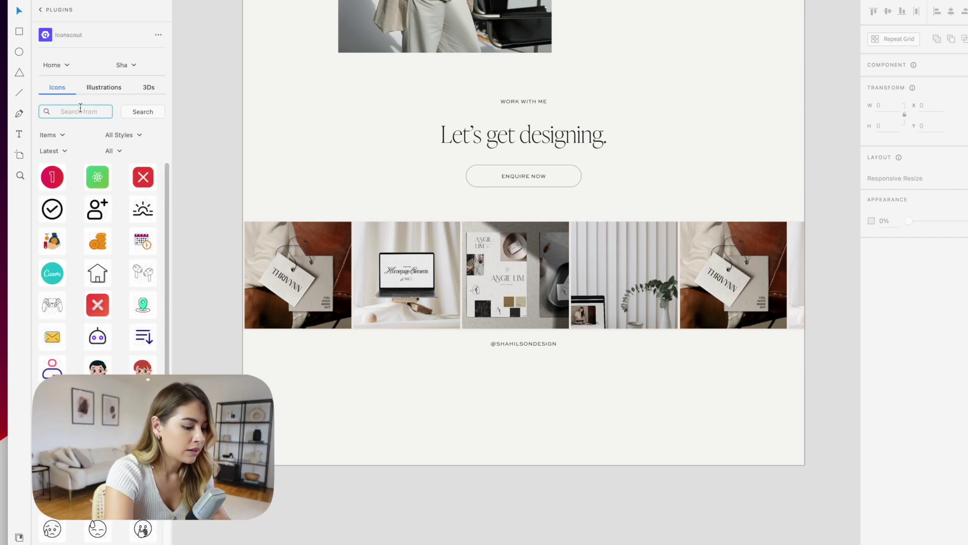
text(instagram)
key(Return)
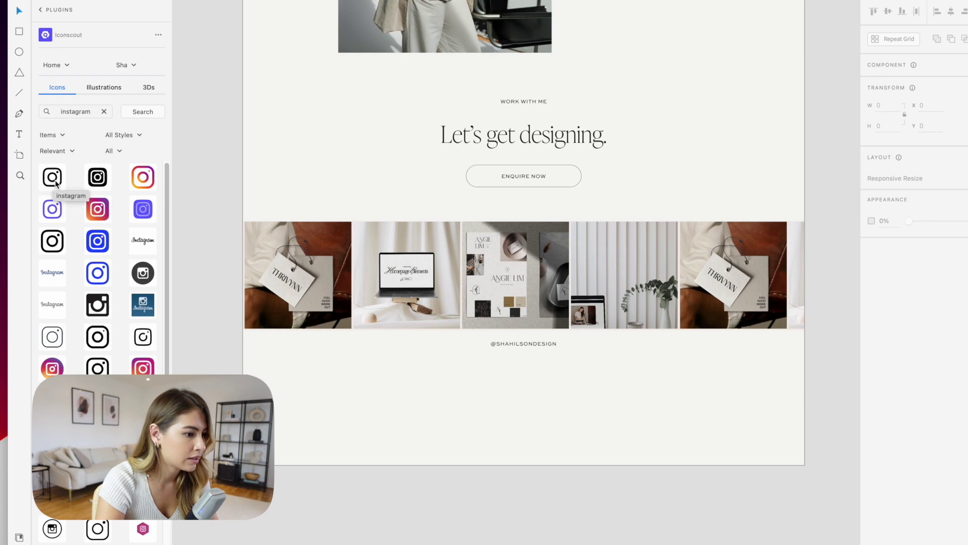
Step: Insert the solid black Instagram icon into the design as a PNG
click(98, 181)
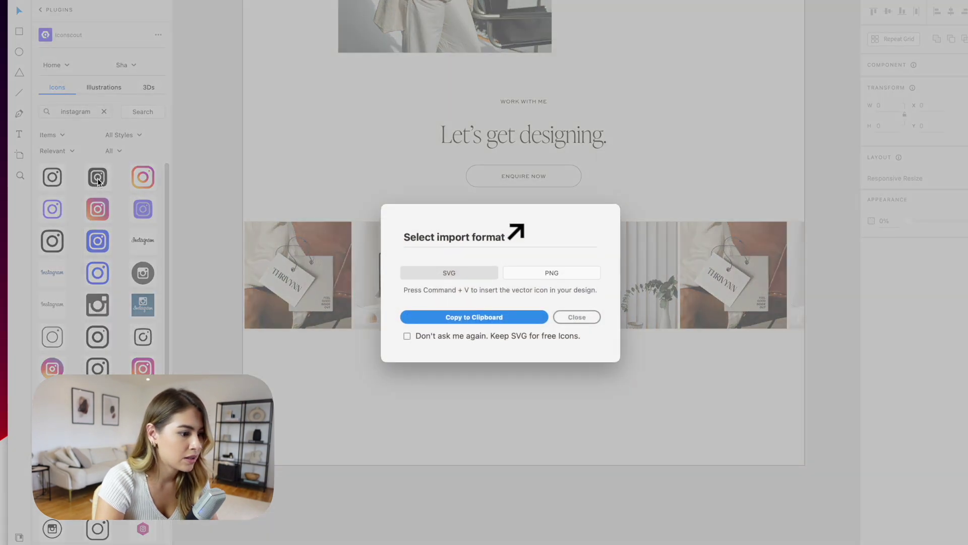
click(534, 273)
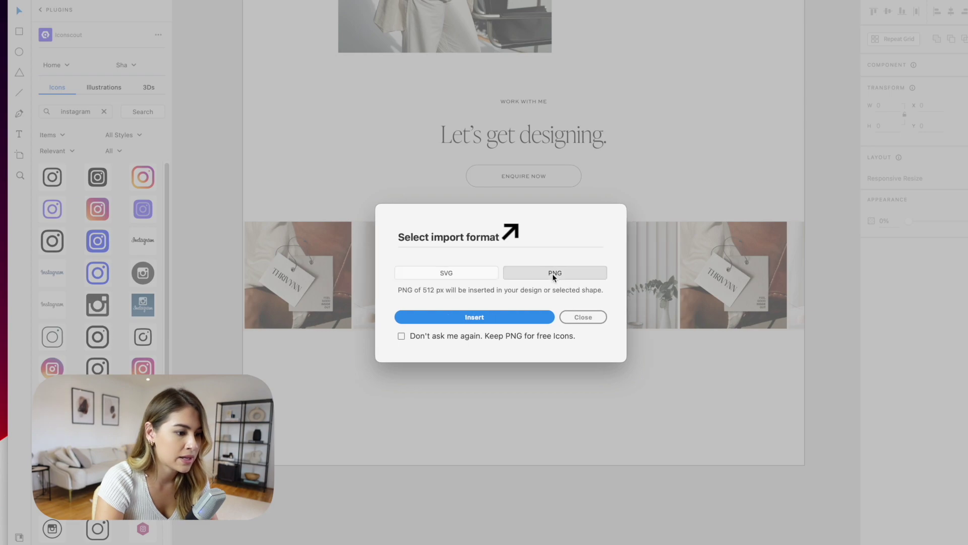
click(514, 316)
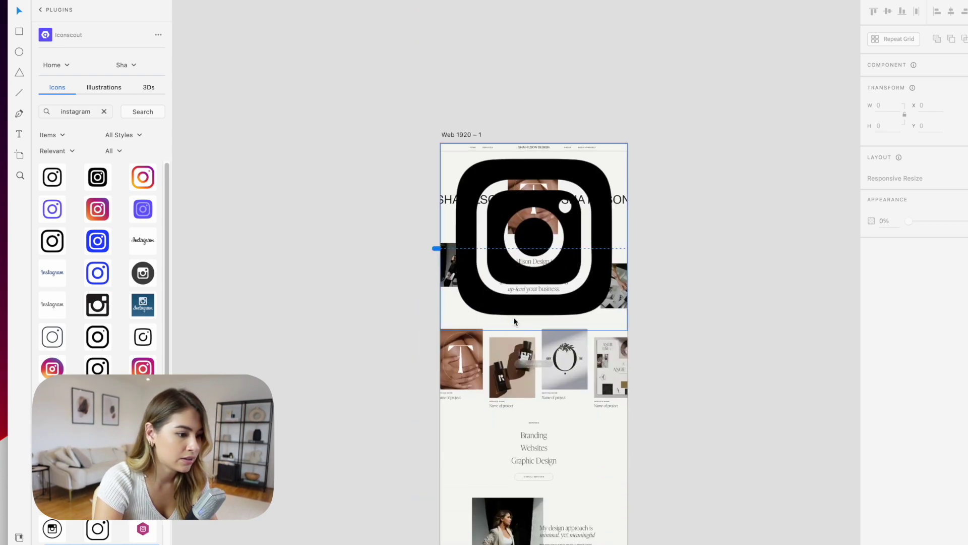
drag(625, 149, 528, 242)
drag(495, 299, 497, 541)
scroll(496, 302, down, 8)
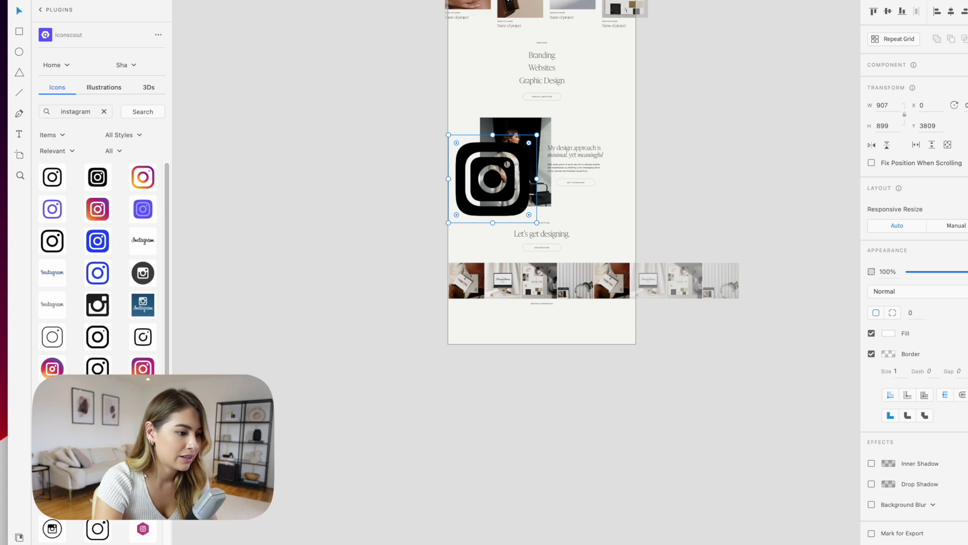
drag(502, 194, 504, 282)
scroll(504, 282, up, 5)
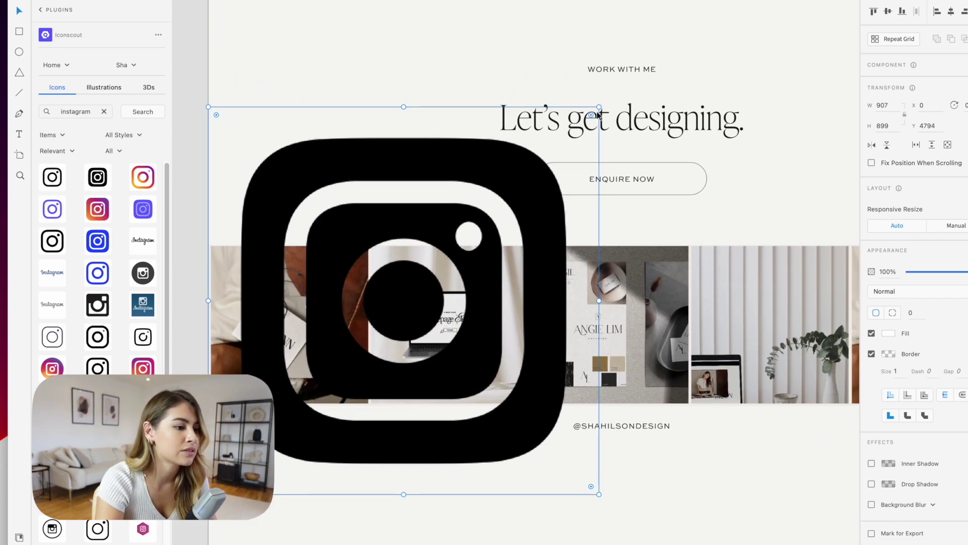
drag(599, 107, 255, 417)
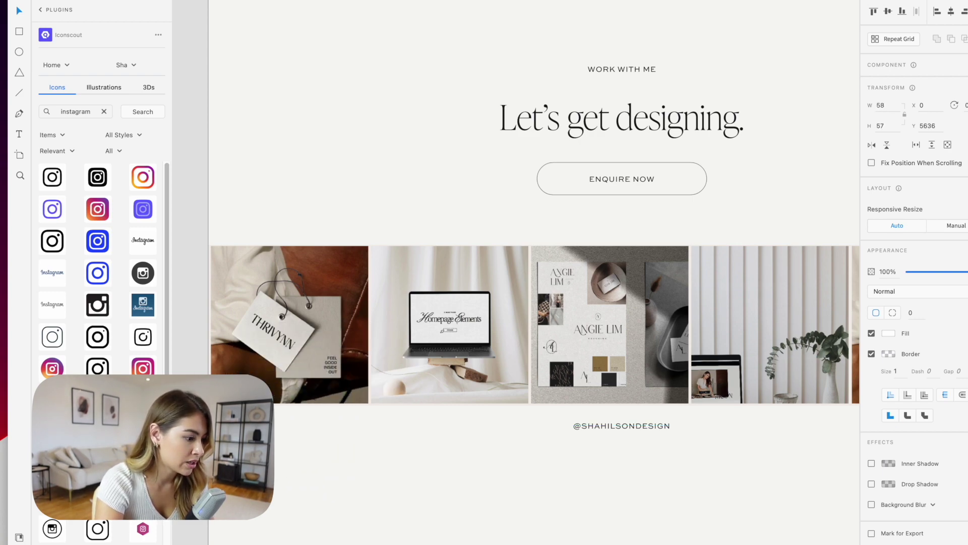
drag(164, 493, 567, 432)
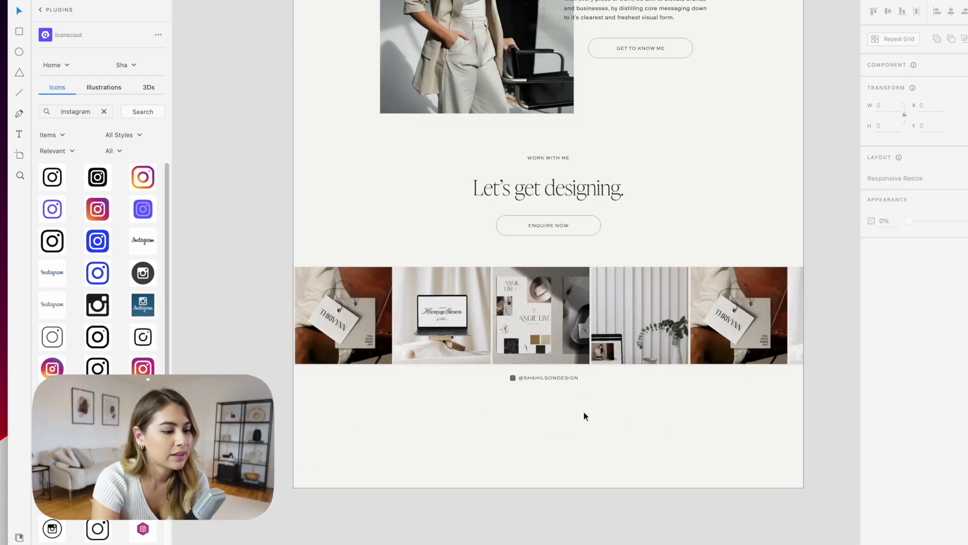
Step: Show the document assets and extend the artboard's bottom edge further below the Instagram handle
scroll(584, 412, up, 10)
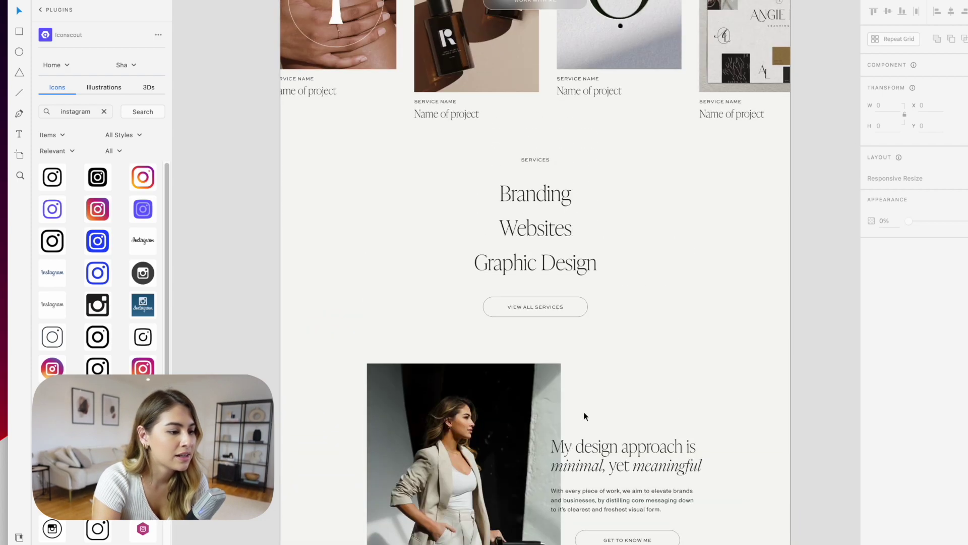
scroll(583, 412, up, 15)
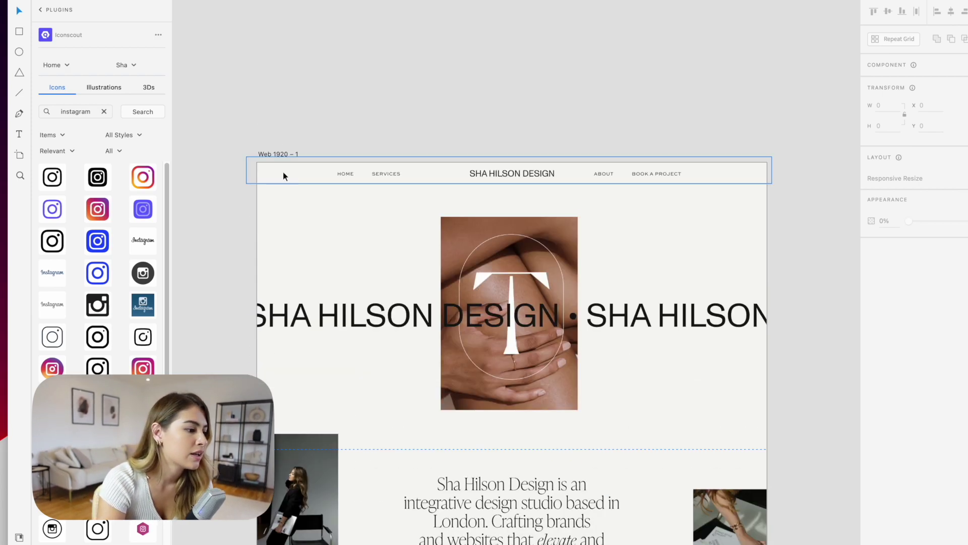
click(277, 155)
scroll(454, 303, down, 15)
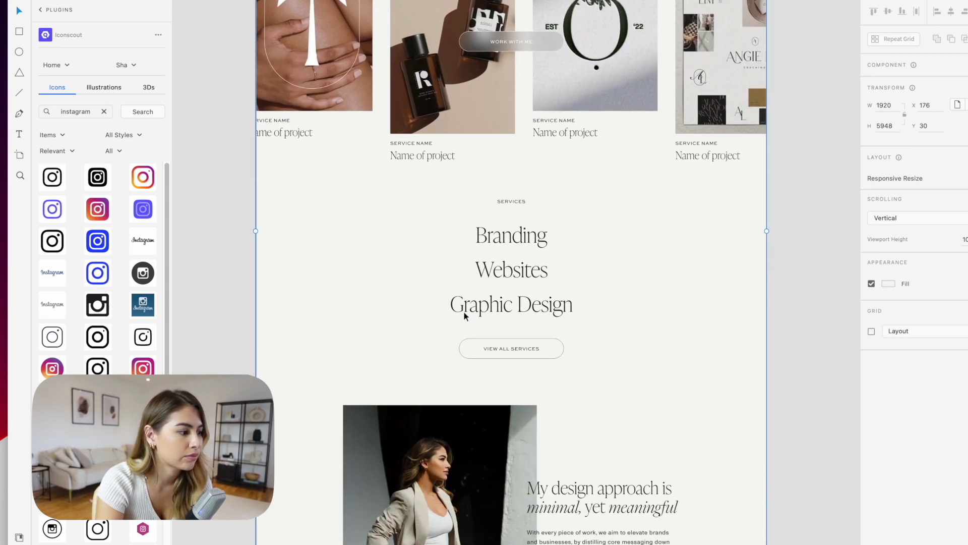
click(20, 537)
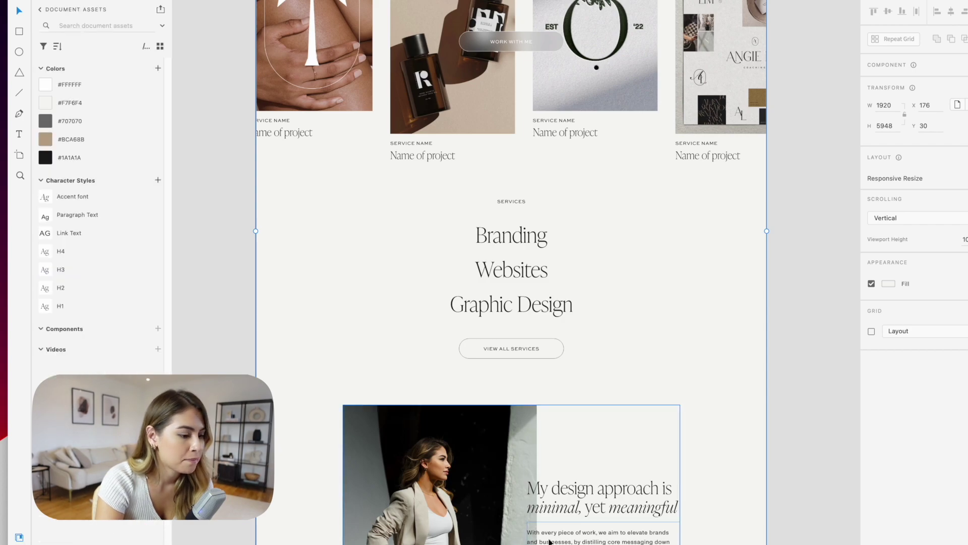
scroll(549, 280, down, 10)
scroll(549, 279, down, 4)
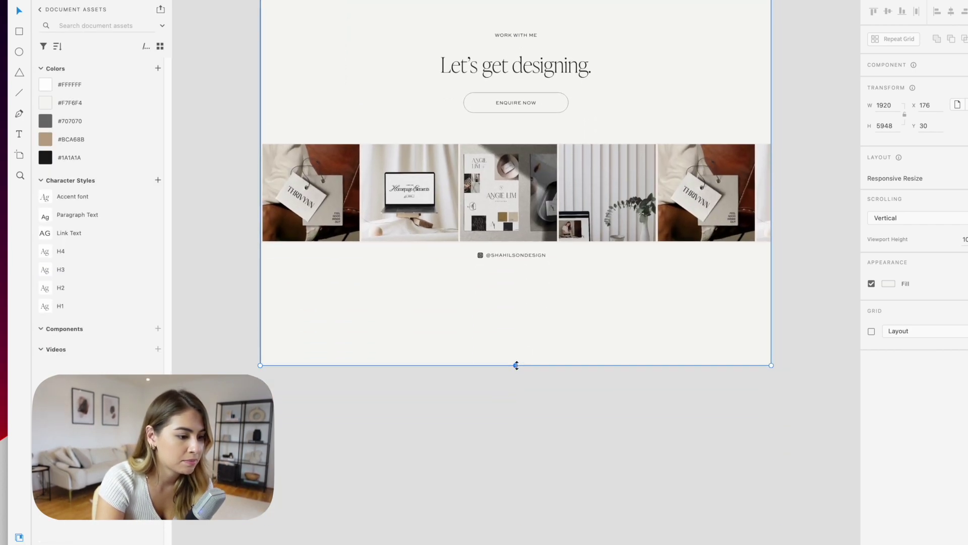
drag(516, 365, 516, 428)
click(535, 480)
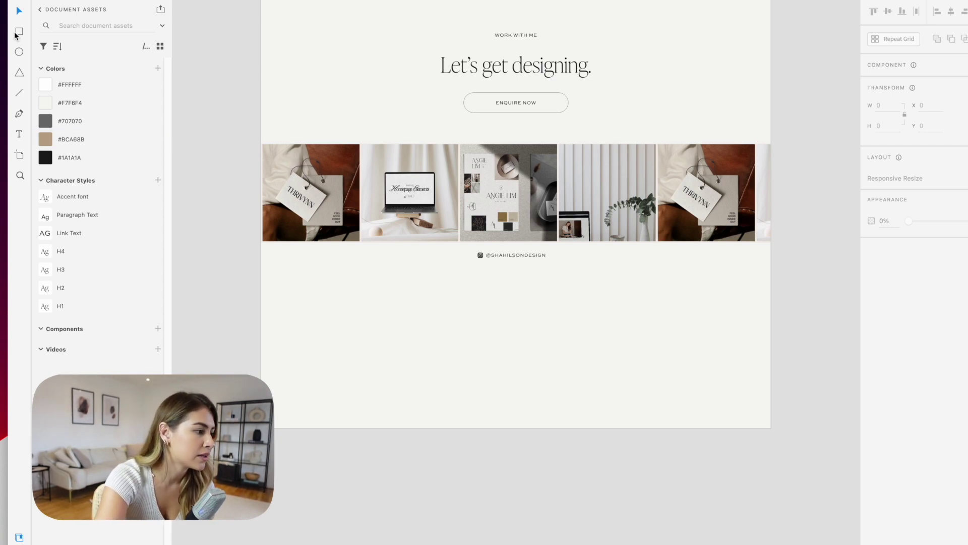
Step: Draw a full-width rectangle about 1920 × 572 px at the page bottom, fill it with #BCA68B and lighten that to about #DED7CF
mouse_move(262, 276)
mouse_down()
mouse_move(676, 367)
mouse_move(752, 395)
mouse_move(771, 428)
mouse_up()
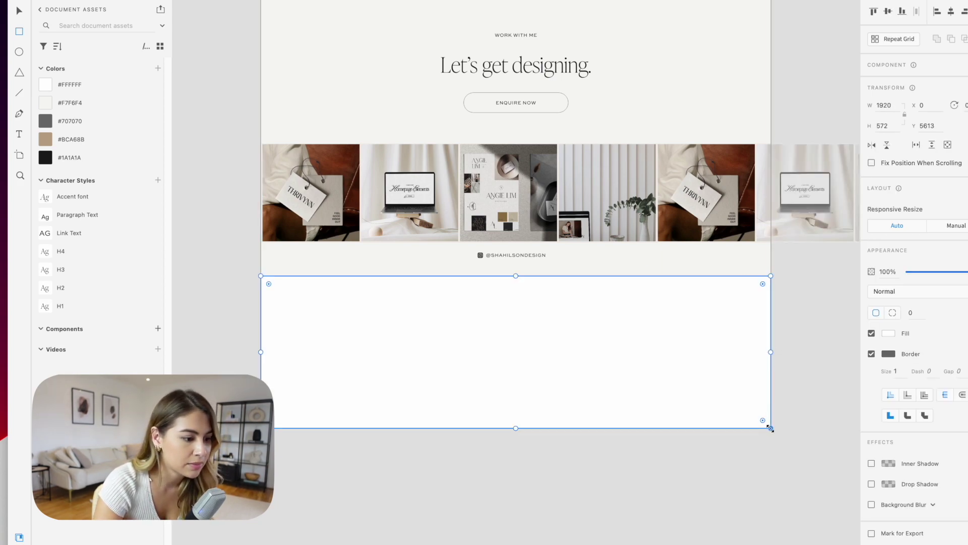
click(49, 139)
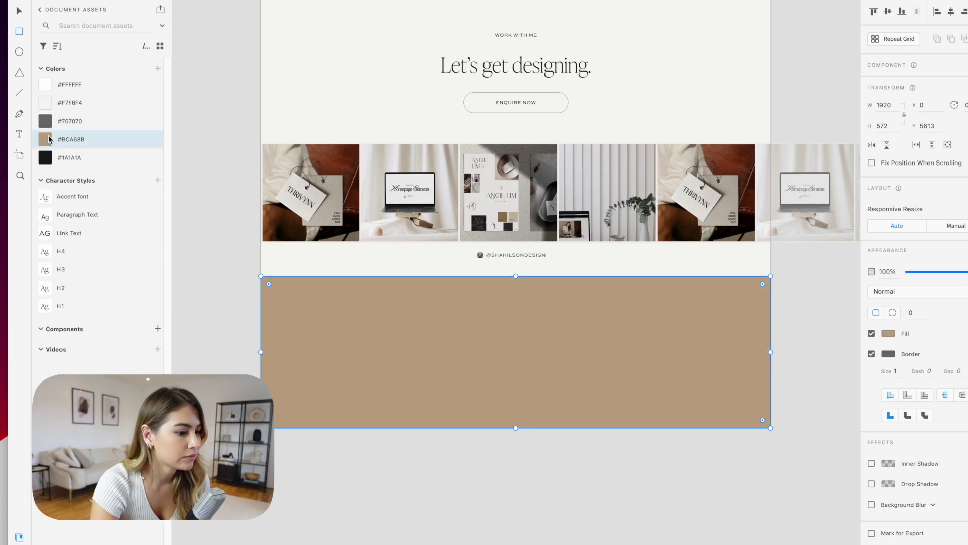
click(887, 333)
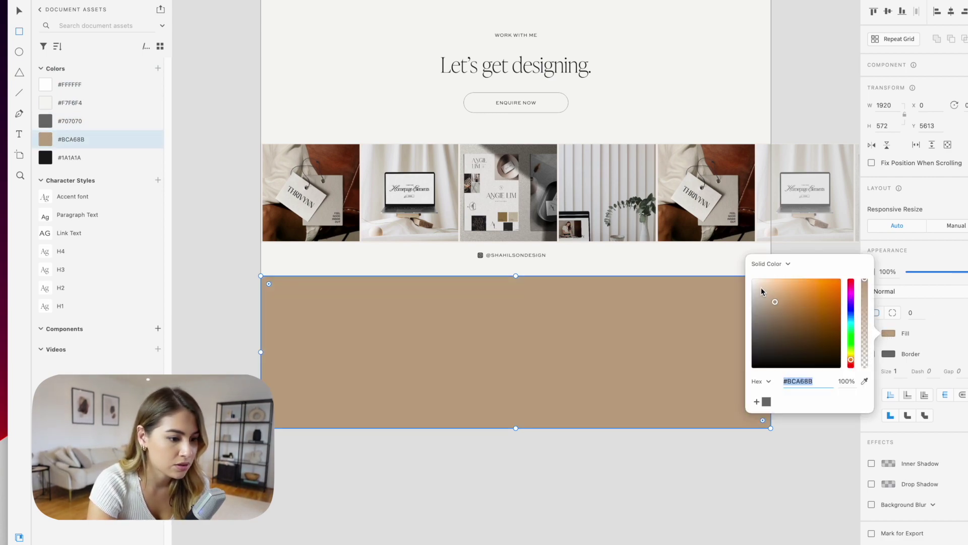
drag(761, 289, 757, 291)
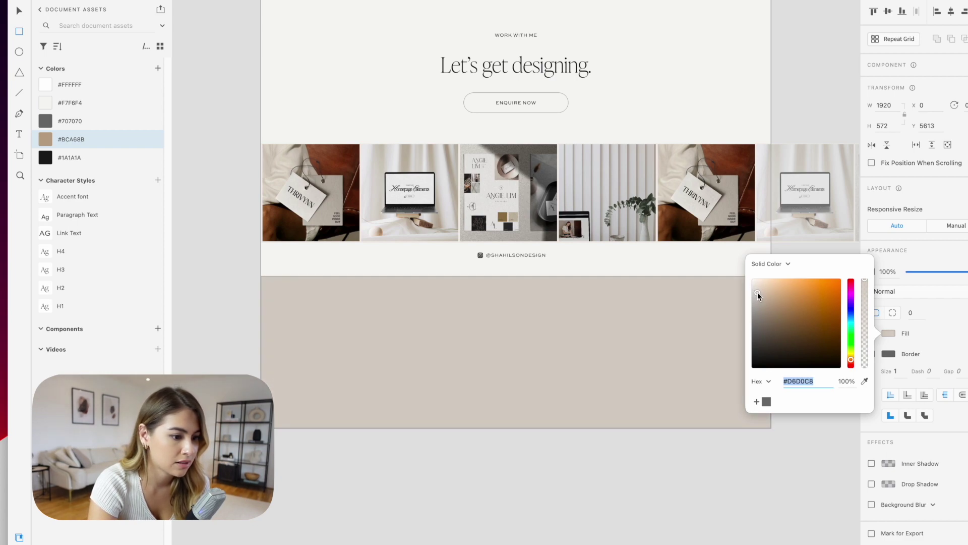
drag(758, 292, 758, 290)
key(Escape)
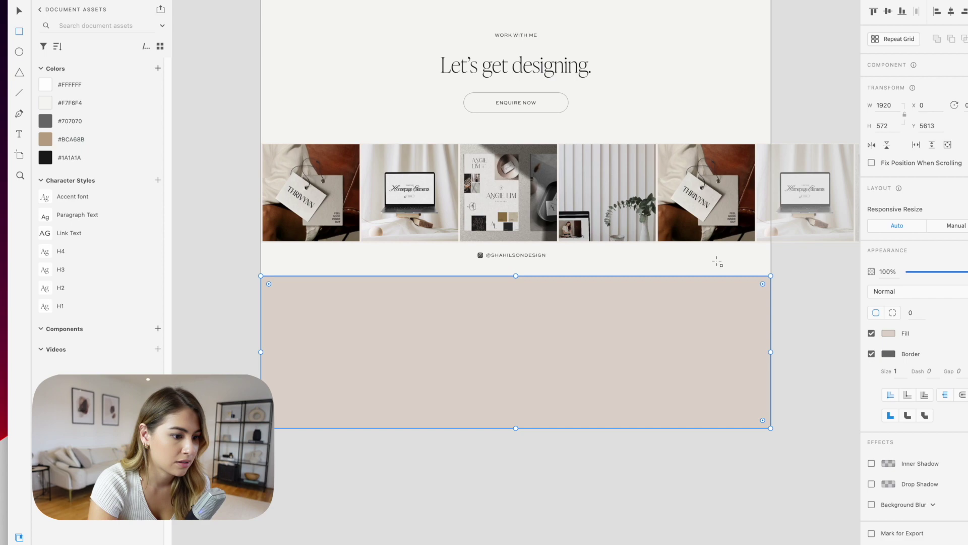
Step: Remove the footer rectangle's border and lighten its fill to about #E6E1DB
click(872, 354)
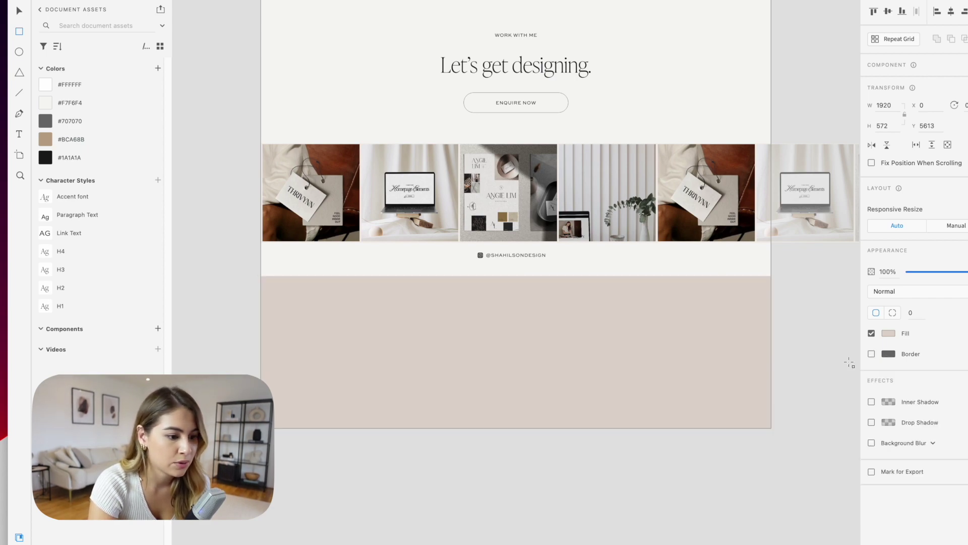
click(650, 412)
click(888, 333)
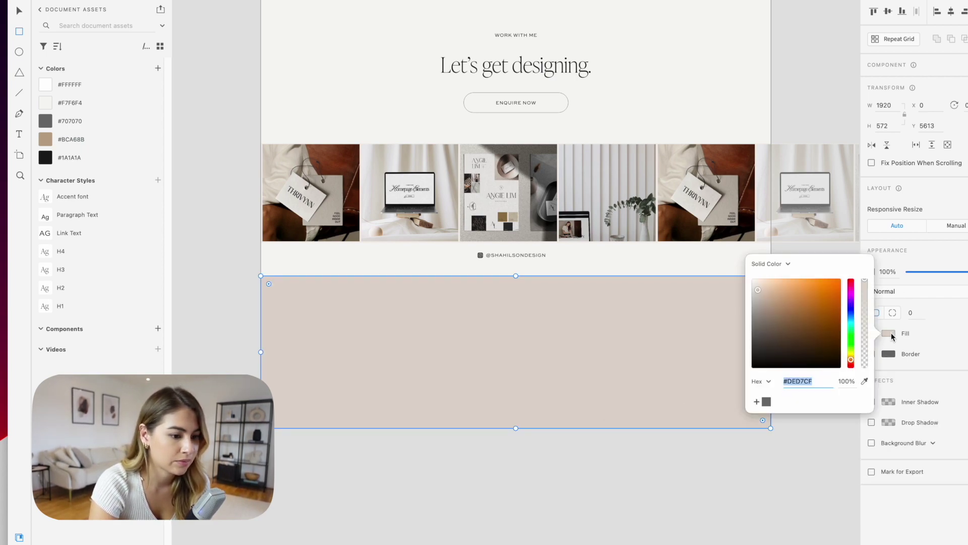
drag(759, 292, 759, 290)
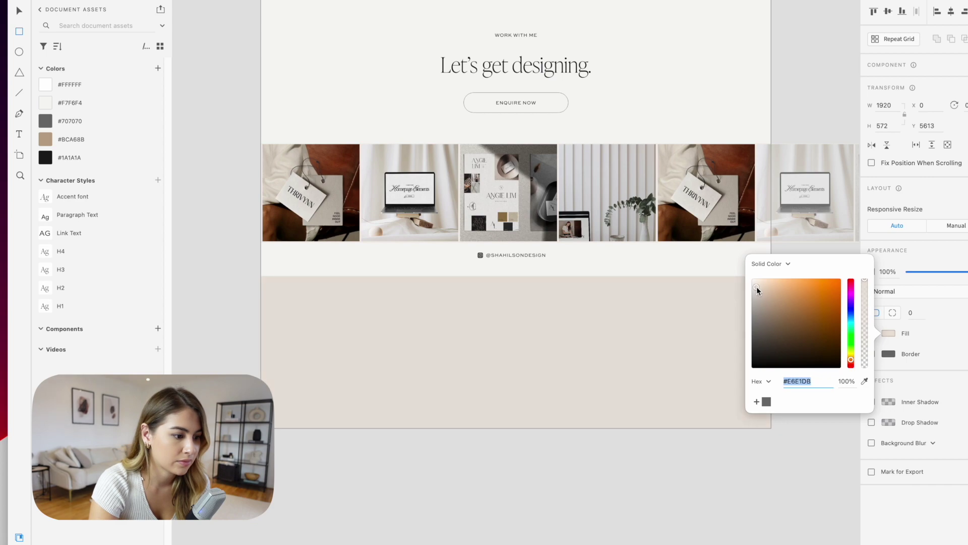
click(669, 438)
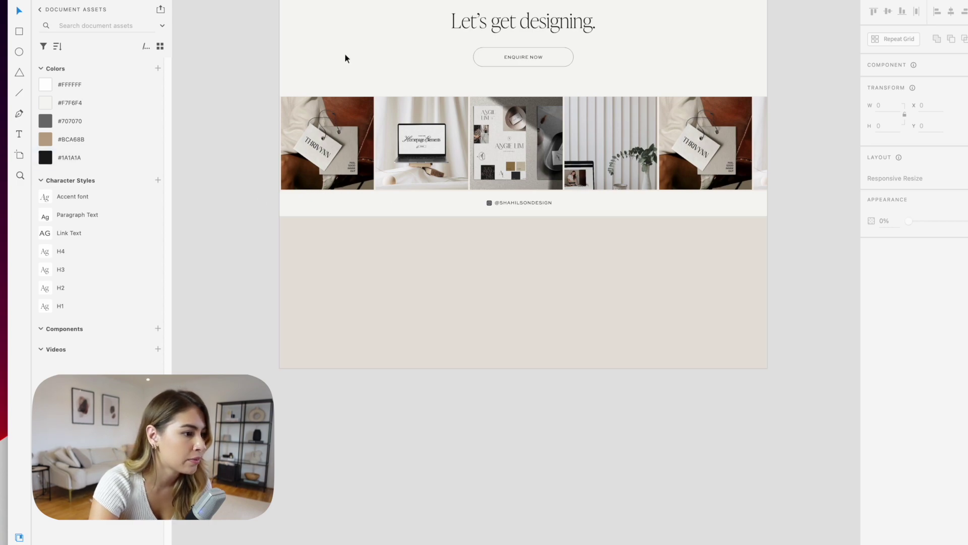
Step: Copy the "Branding" heading from the services section and paste it into the upper left of the footer rectangle
scroll(345, 58, up, 1)
scroll(345, 58, up, 20)
scroll(345, 58, down, 7)
click(531, 217)
key(super+c)
scroll(531, 217, down, 13)
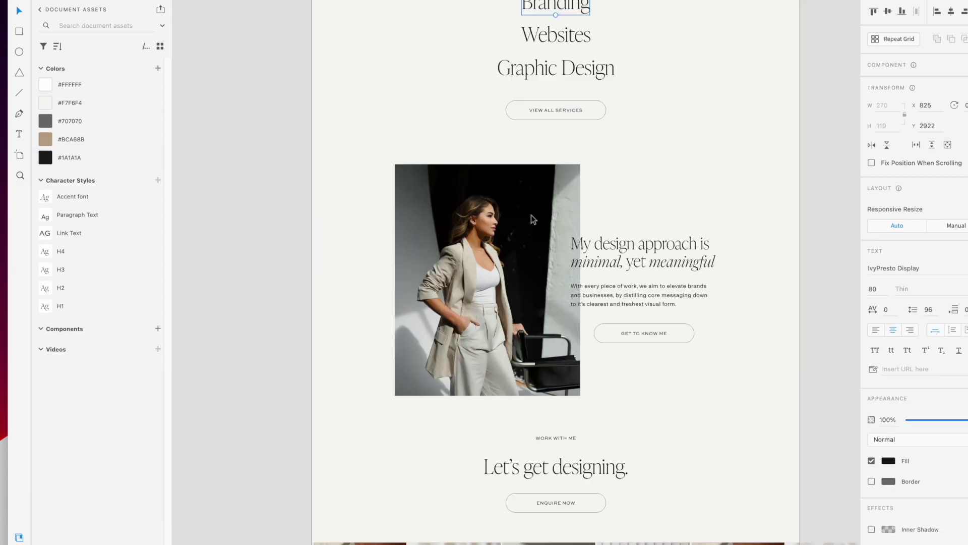
key(super+v)
drag(532, 188, 411, 246)
Step: Change the pasted heading to "Sign up to our newsletter", apply the H4 character style and place it near the footer's upper-left corner
key(Return)
text(Sign up to our ne)
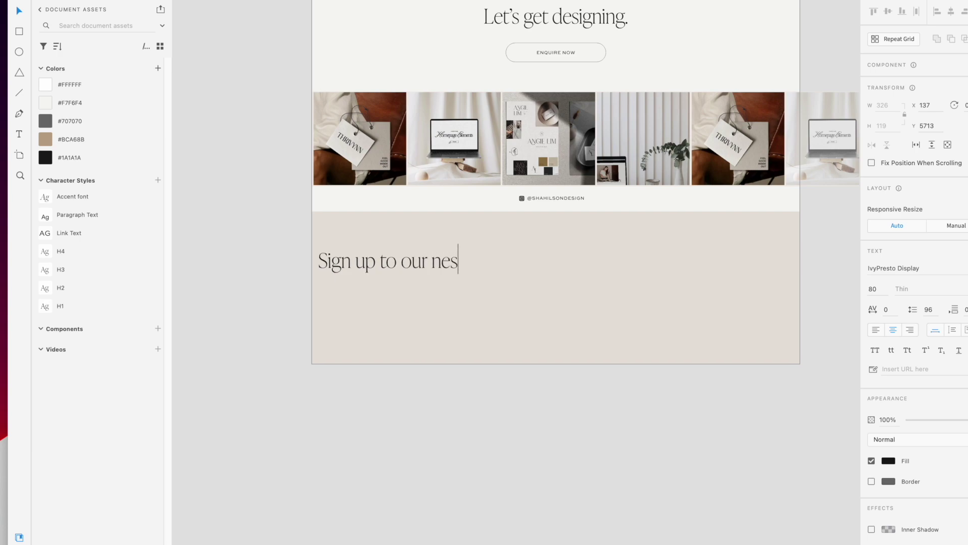
text(wsletter)
click(92, 252)
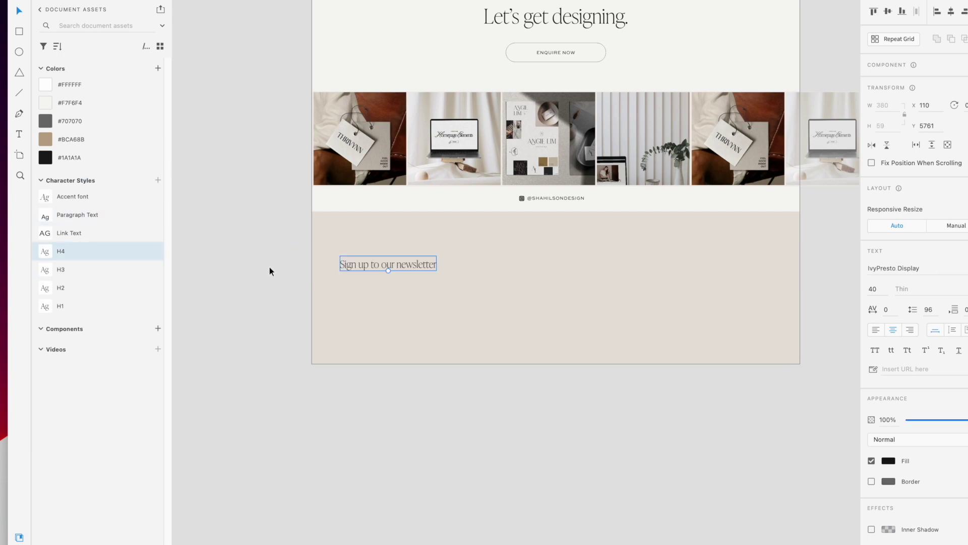
scroll(368, 280, up, 5)
drag(396, 246, 388, 234)
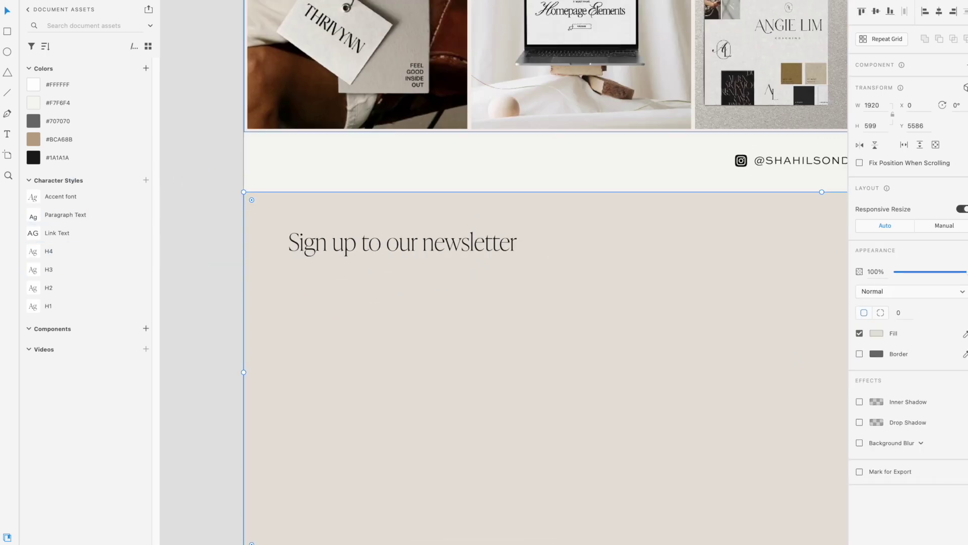
Step: Copy the "ENQUIRE NOW" button and place the copy just below the newsletter heading
scroll(609, 147, up, 7)
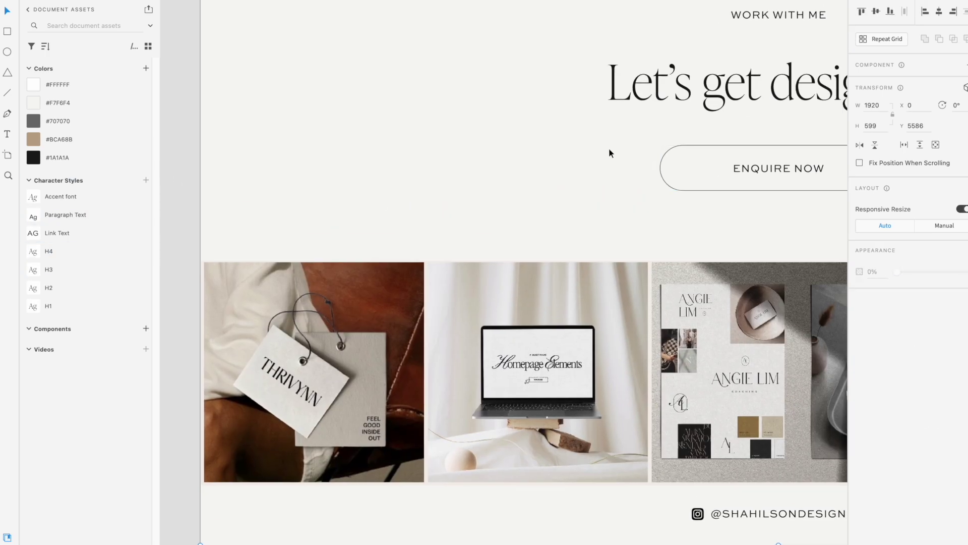
click(706, 169)
scroll(515, 265, down, 8)
key(super+v)
drag(595, 245, 441, 224)
Step: Change the copied button's label to "NAME*", left-align the text and move it to the start of the field
double_click(356, 210)
key(ctrl+a)
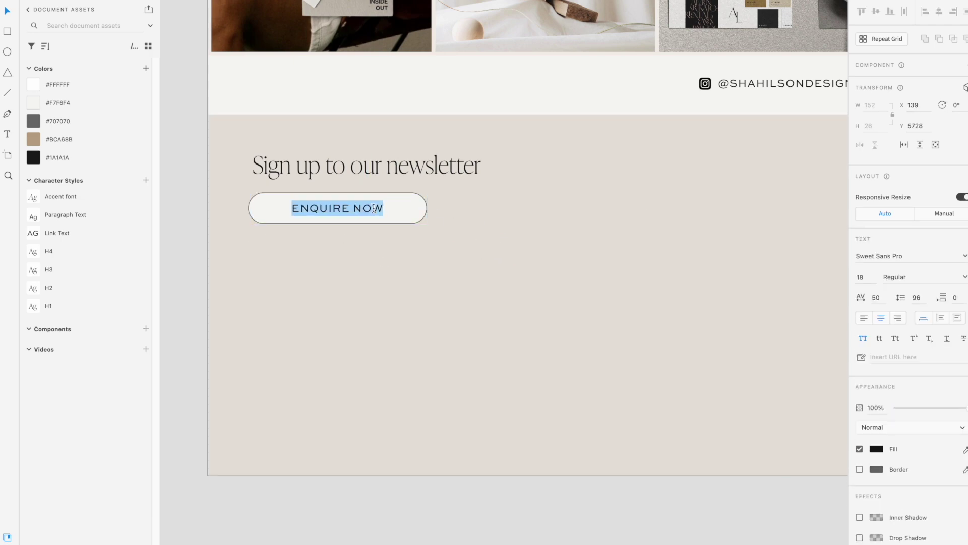
text(NAME*)
key(Escape)
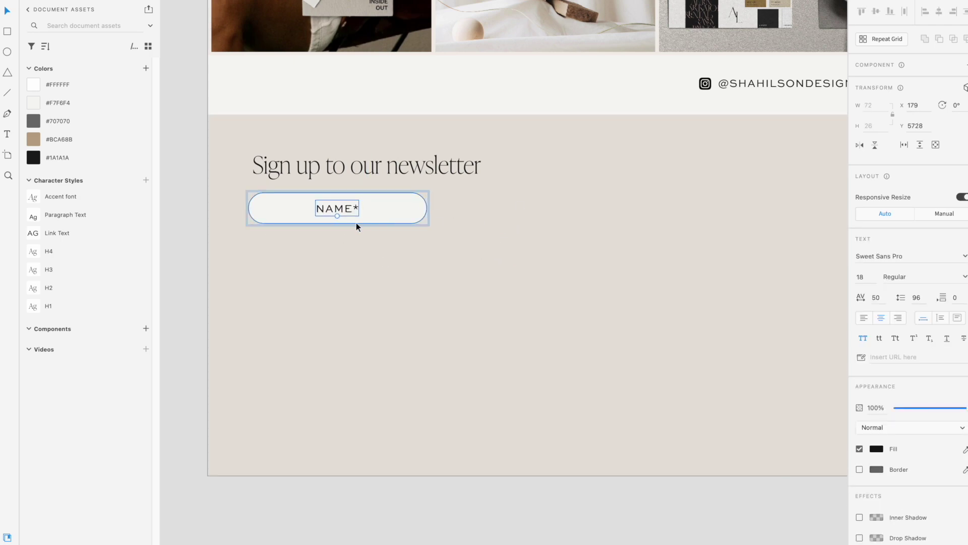
click(863, 317)
drag(340, 207, 277, 222)
Step: Duplicate the "NAME*" field directly below itself and change the copy's label to "EMAIL*"
click(590, 296)
right_click(400, 391)
drag(290, 221, 291, 261)
double_click(295, 263)
text(EMAIL)
drag(431, 323, 295, 263)
Step: Duplicate the "EMAIL*" field below itself, shorten the copy to button width and change its label to "SUBSCRIBE"
alt+drag(331, 261, 331, 305)
drag(427, 306, 377, 305)
click(398, 307)
double_click(285, 305)
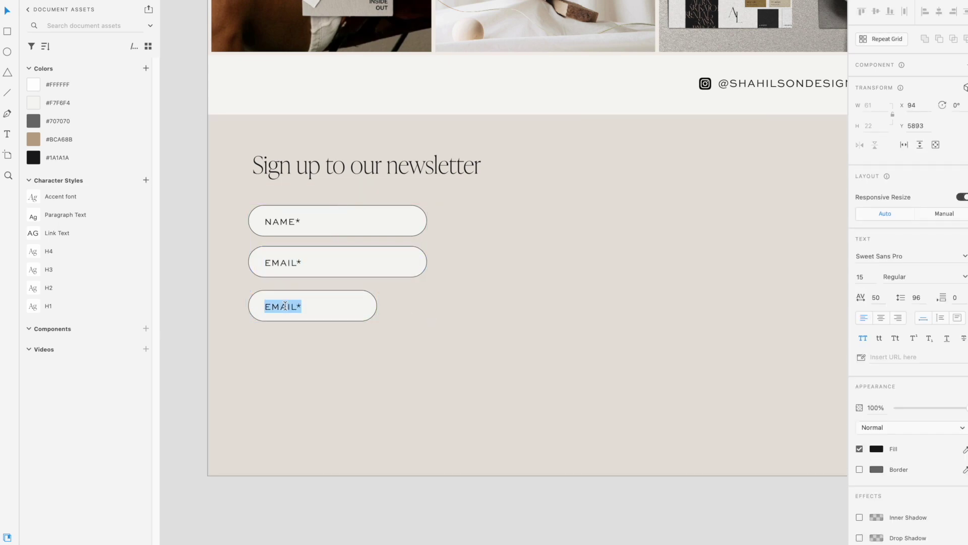
text(SUBSCRIBE)
key(Escape)
key(Escape)
Step: Centre the "SUBSCRIBE" label within its pill-shaped button
double_click(305, 308)
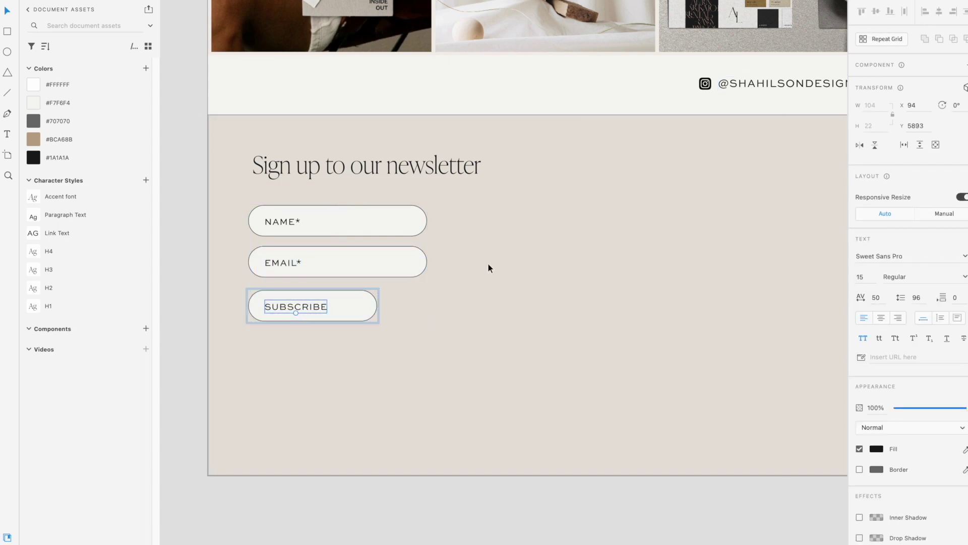
shift+click(353, 306)
key(Escape)
Step: Lighten the footer rectangle's fill further to about #EAE6E2
scroll(502, 252, down, 5)
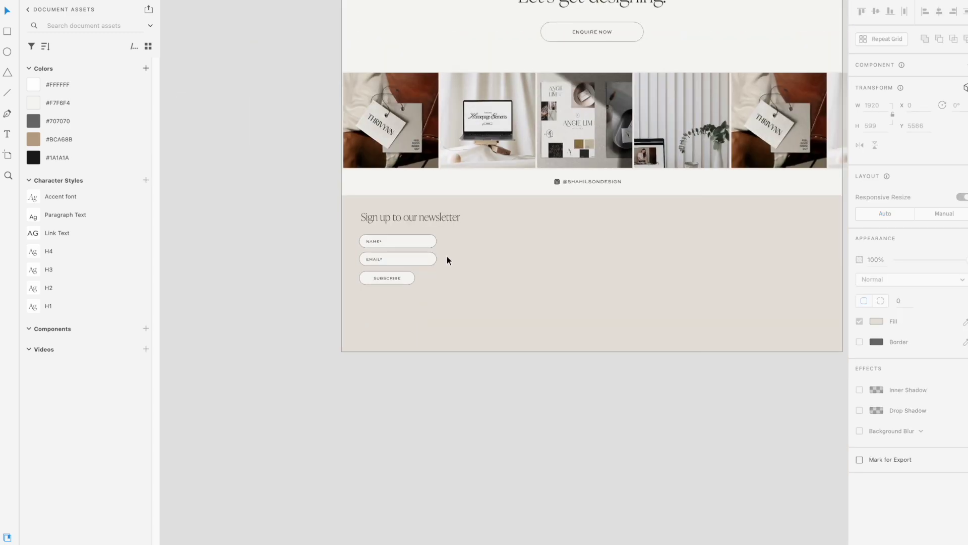
right_click(615, 262)
click(615, 264)
click(876, 334)
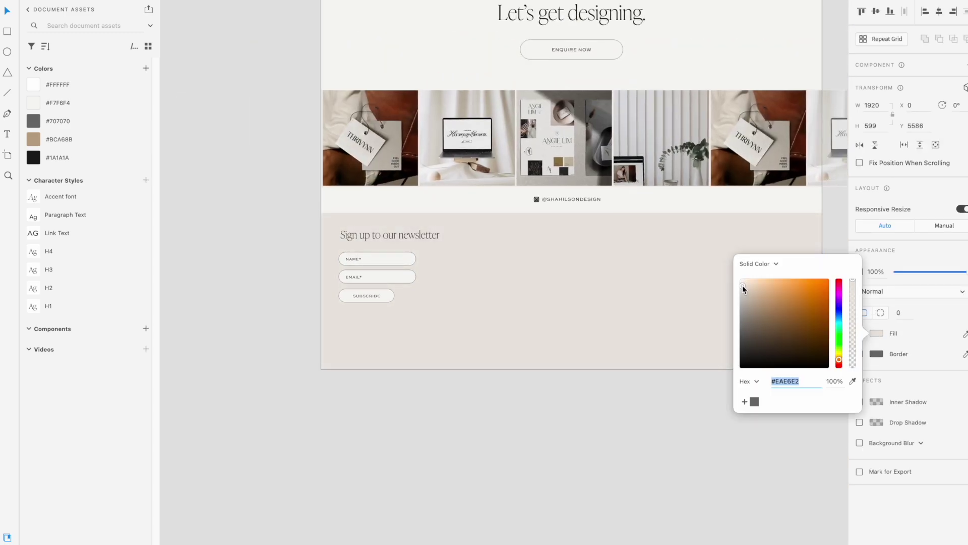
scroll(579, 280, up, 5)
scroll(579, 277, down, 3)
click(669, 295)
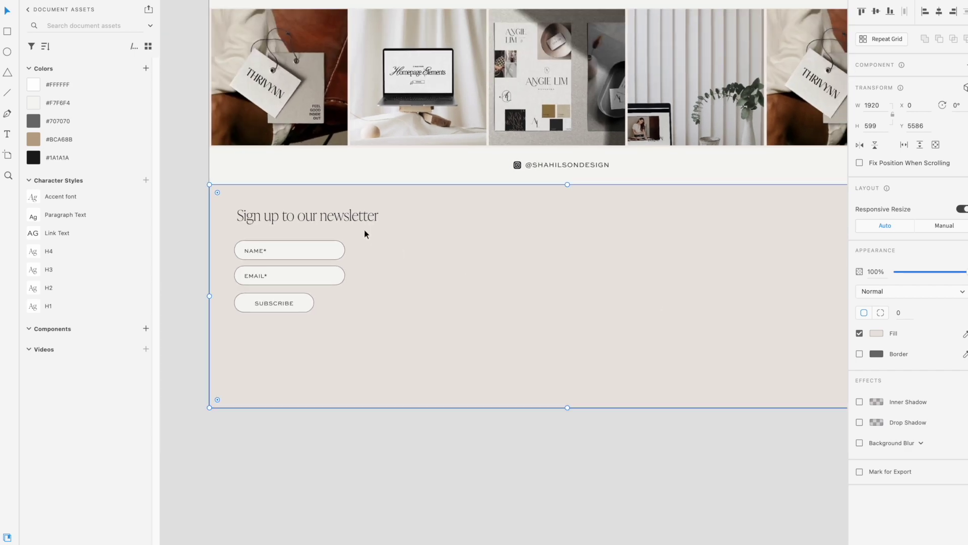
Step: Duplicate the newsletter heading into the right part of the footer and change the copy's text to "Navigation"
drag(358, 218, 739, 224)
double_click(740, 228)
text(Menu)
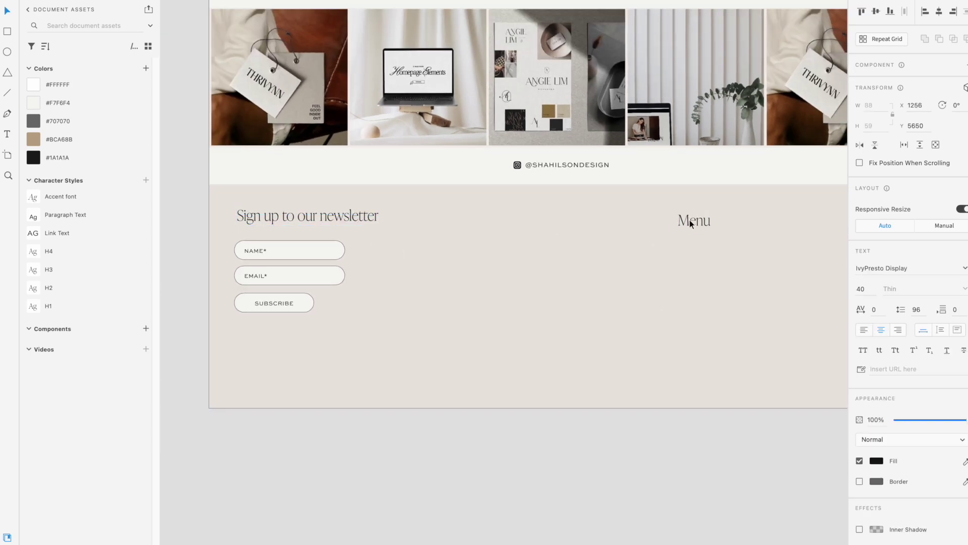
key(BackSpace)
key(BackSpace)
key(BackSpace)
key(BackSpace)
text(Nav)
key(Escape)
drag(705, 221, 661, 228)
scroll(703, 217, right, 2)
Step: Copy the "HOME" link from the page header and place it under the footer's "Navigation" heading
click(604, 246)
scroll(604, 246, up, 20)
scroll(605, 247, up, 20)
double_click(314, 268)
key(super+c)
scroll(314, 267, down, 20)
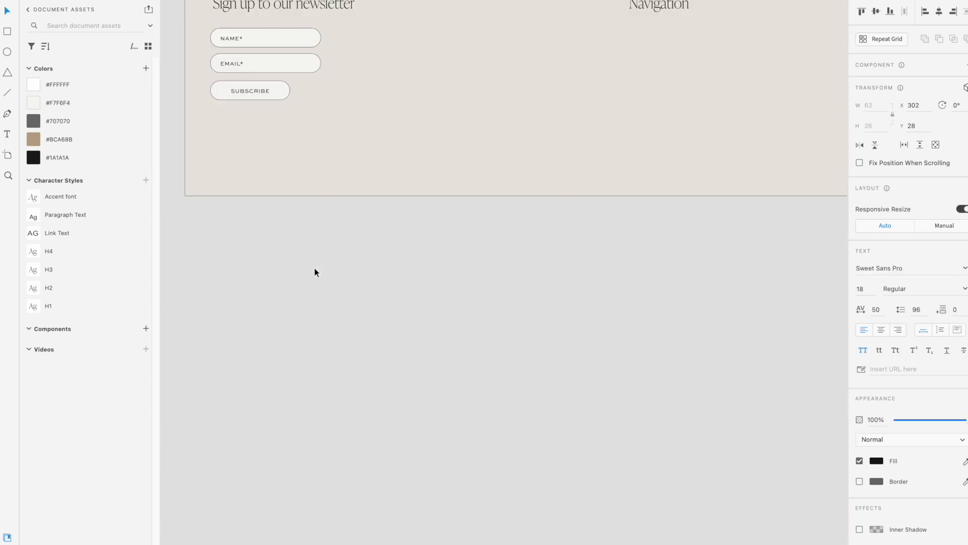
scroll(313, 268, up, 5)
key(super+v)
drag(501, 225, 584, 343)
Step: Add a matching "SERVICES" link below the footer's "HOME" link
double_click(575, 298)
key(Escape)
double_click(575, 298)
text(SERVICES)
key(Escape)
Step: Add "ABOUT", "BOOK A PROJECT" and "PRIVACY POLICY" links in a column below the footer's "SERVICES" link
double_click(580, 327)
key(Escape)
double_click(584, 343)
text(PRI)
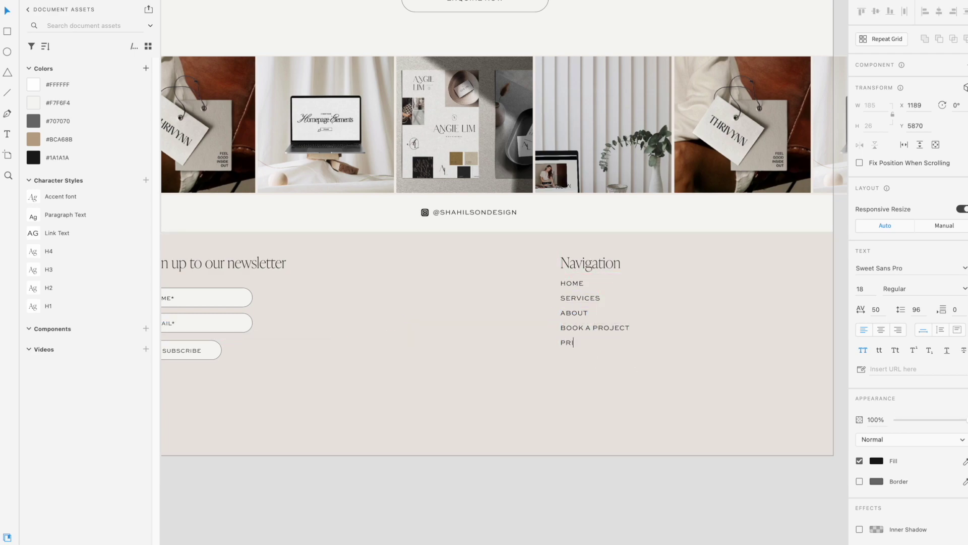
text(VACY POLICY)
click(640, 385)
Step: Group the five footer navigation links and move the group down to about 41 px below the "Navigation" heading
scroll(552, 293, down, 2)
scroll(552, 293, up, 2)
drag(540, 281, 598, 356)
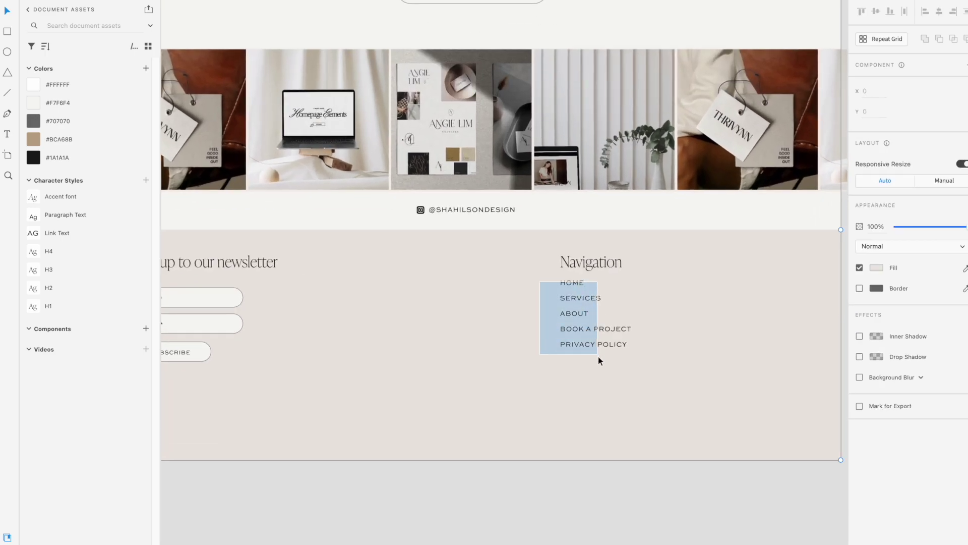
click(572, 284)
shift+click(576, 298)
shift+click(575, 313)
shift+click(579, 328)
shift+click(580, 344)
right_click(579, 317)
click(603, 433)
drag(574, 298, 575, 308)
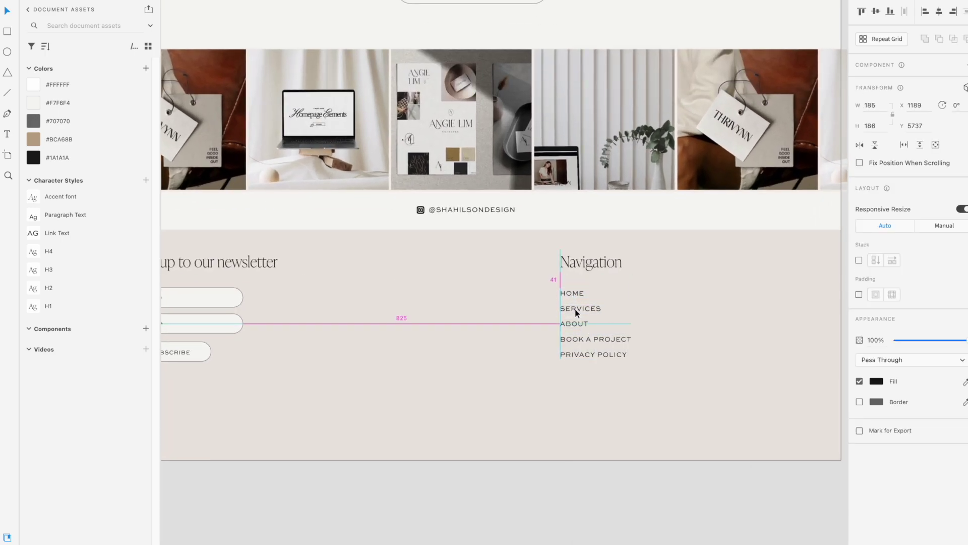
Step: Duplicate the "Navigation" heading further right in the footer and change the copy's text to "Get in touch"
scroll(698, 279, up, 3)
alt+drag(594, 262, 752, 261)
double_click(751, 261)
text(Get in touch)
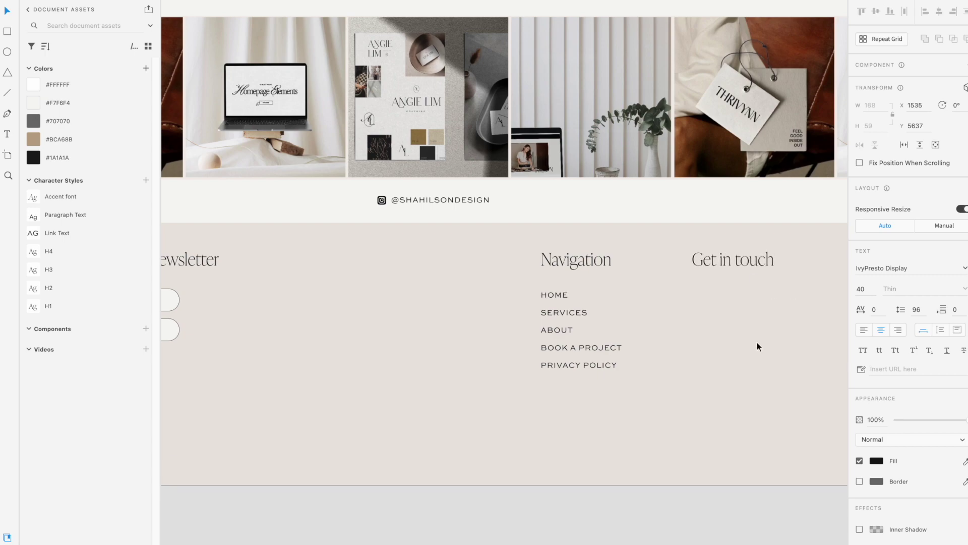
Step: Duplicate the navigation link group under "Get in touch" and change its first two links to "INSTAGRAM" and "EMAIL"
scroll(743, 288, down, 3)
scroll(745, 342, up, 4)
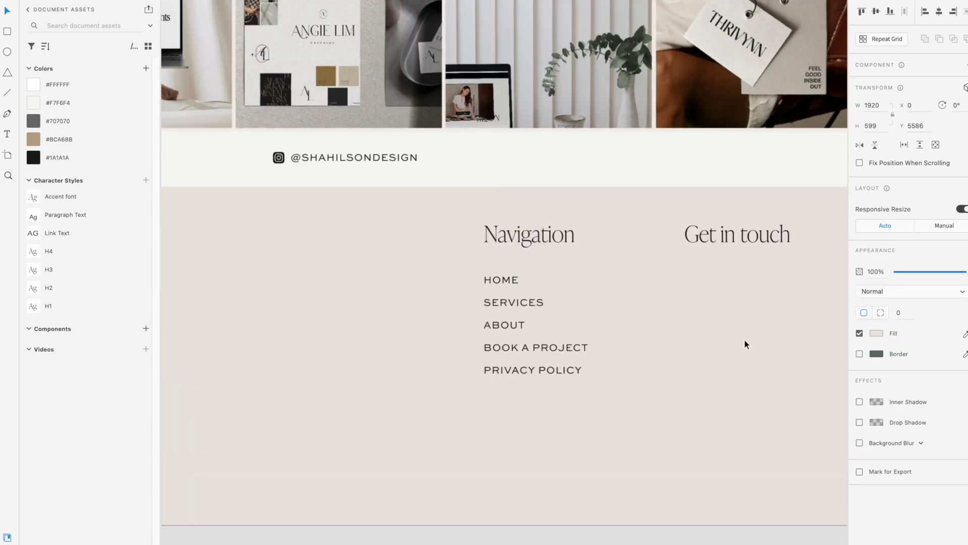
click(534, 303)
alt+drag(533, 303, 737, 304)
double_click(708, 277)
double_click(708, 277)
text(INSTAGRAM )
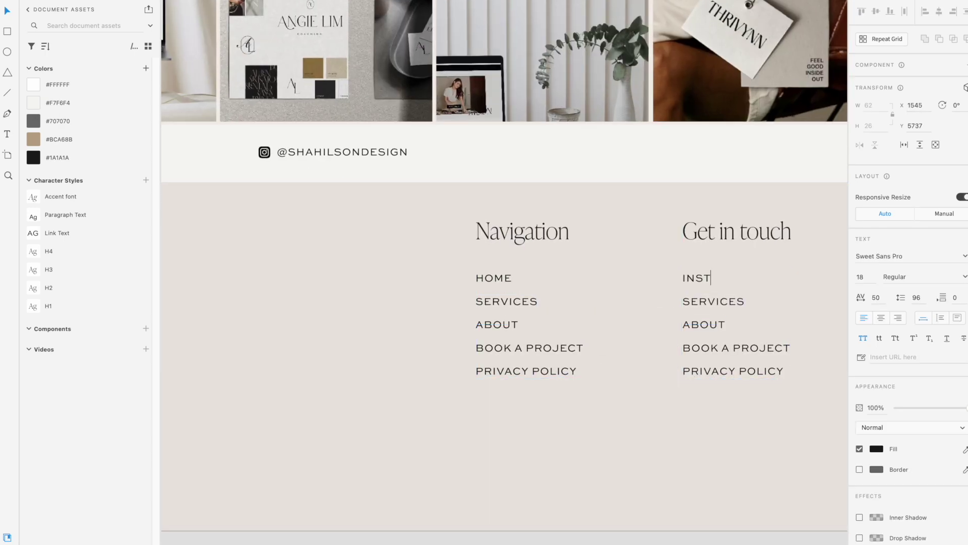
text(EMAIL)
Step: In the "Get in touch" column, delete the "PRIVACY POLICY" and "BOOK A PROJECT" links and change "ABOUT" to "BOOK A CALL"
double_click(729, 372)
key(BackSpace)
double_click(709, 328)
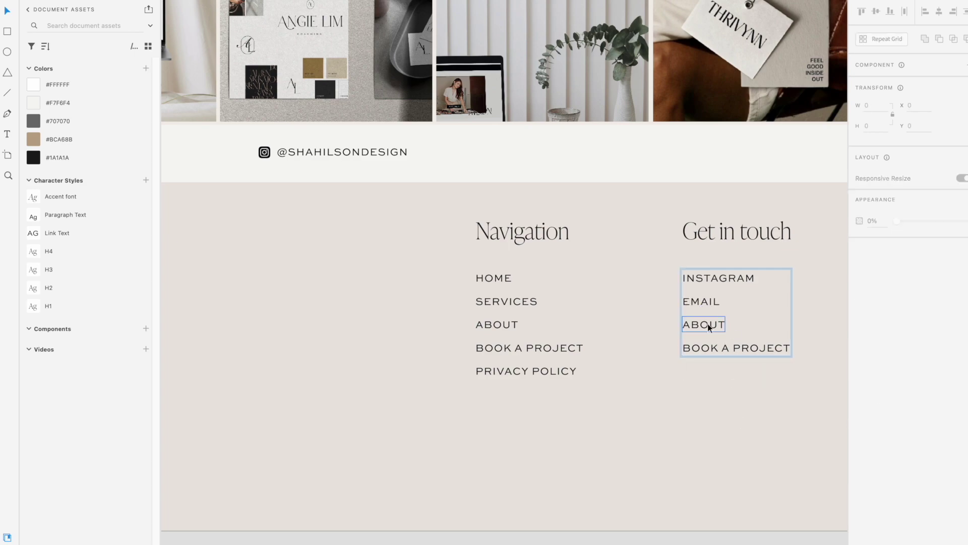
key(BackSpace)
double_click(714, 351)
key(ctrl+z)
click(718, 346)
key(BackSpace)
double_click(713, 325)
text(BOOK A CALL)
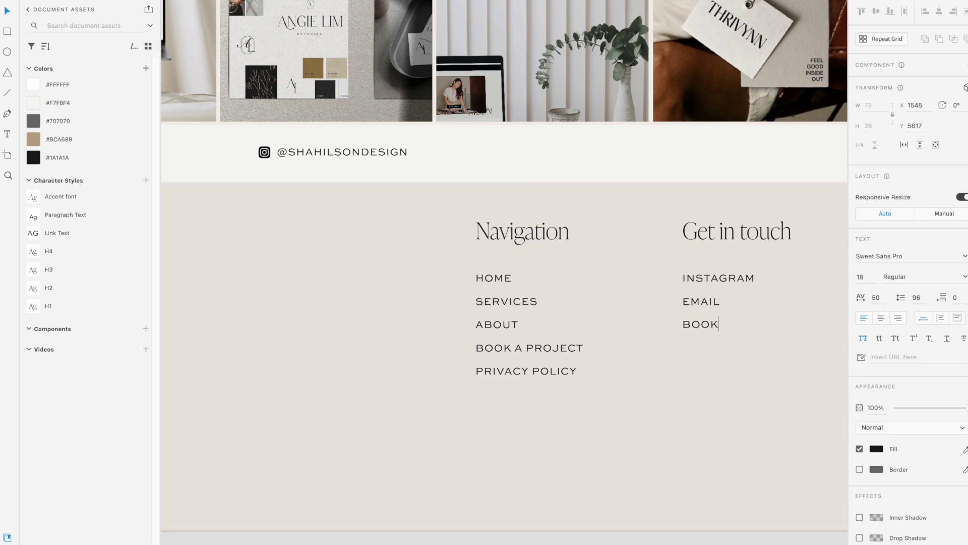
key(Escape)
Step: Add the line "© SHA HILSON DESIGN" below the subscribe button, apply the Link Text style and align it with the form
click(724, 396)
scroll(725, 458, down, 3)
click(964, 267)
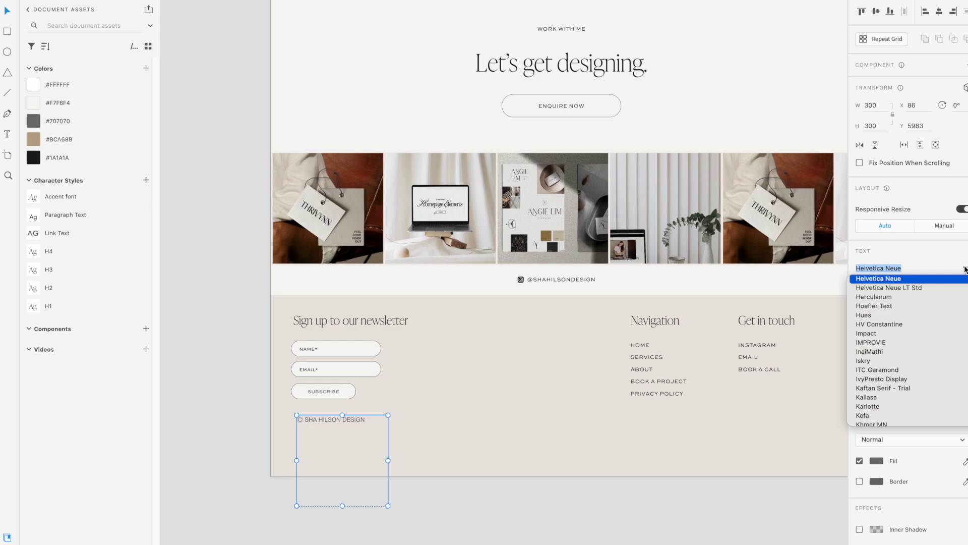
click(83, 233)
drag(345, 420, 339, 415)
Step: Reduce the footer background's height to 468 px by raising its lower edge
click(527, 385)
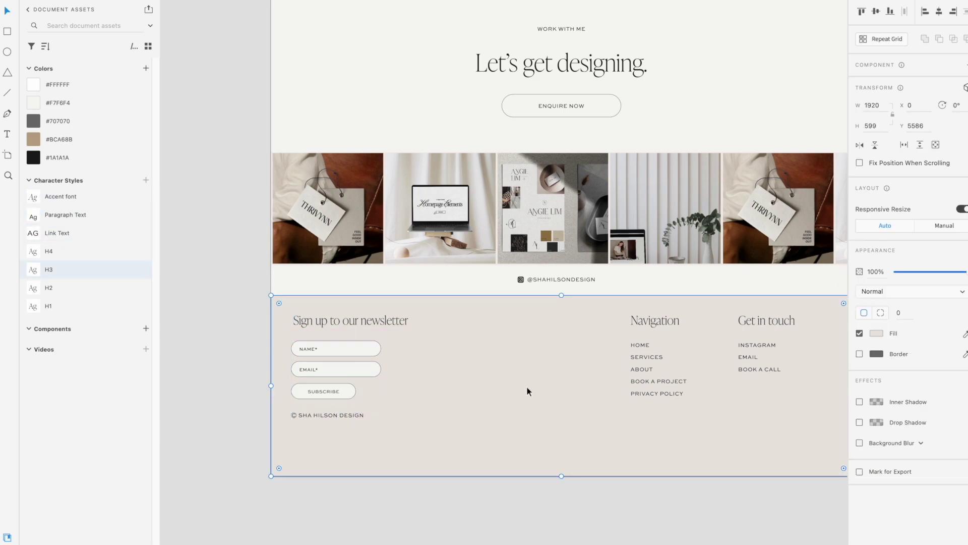
scroll(526, 386, right, 1)
drag(527, 486, 527, 446)
click(526, 467)
Step: Shorten the Web 1920 artboard so that it ends at the footer's lower edge
scroll(526, 467, up, 20)
click(238, 530)
scroll(237, 529, down, 20)
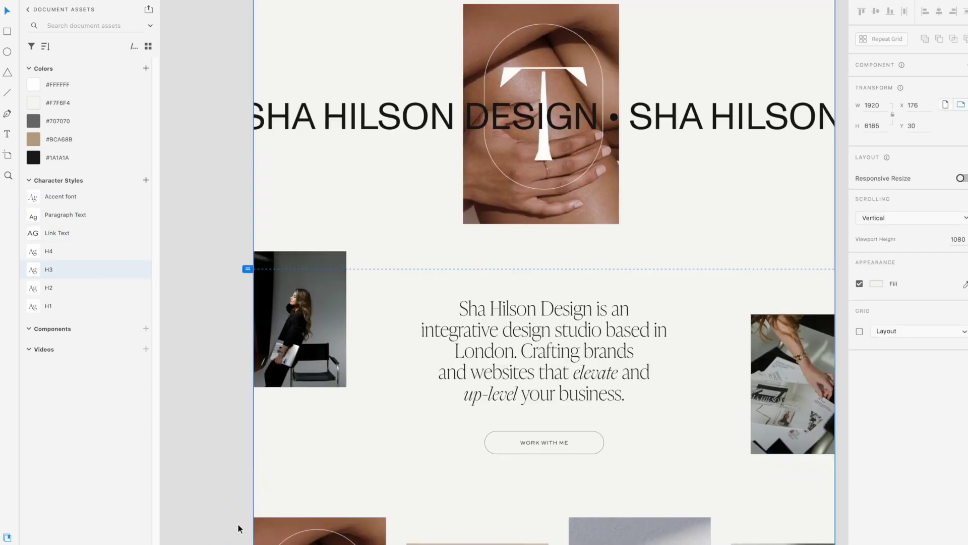
drag(533, 313, 533, 273)
click(535, 314)
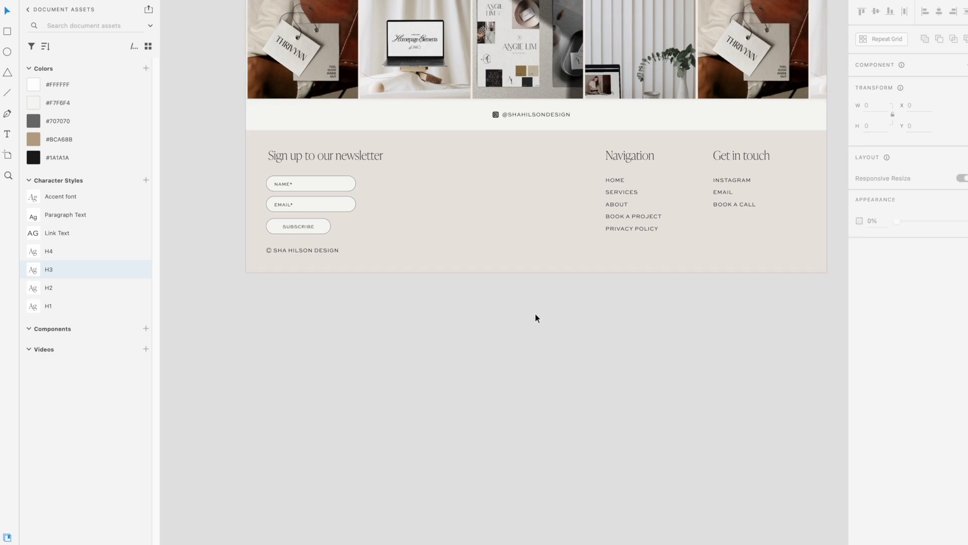
Step: Review the complete page design from the footer up to the header and back down again
scroll(536, 313, down, 2)
scroll(535, 314, up, 2)
scroll(534, 314, up, 3)
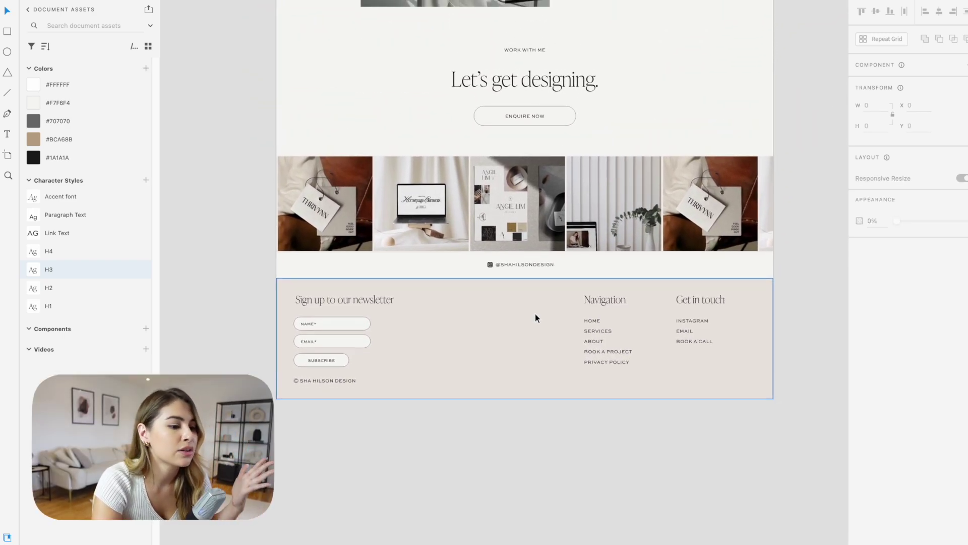
click(536, 327)
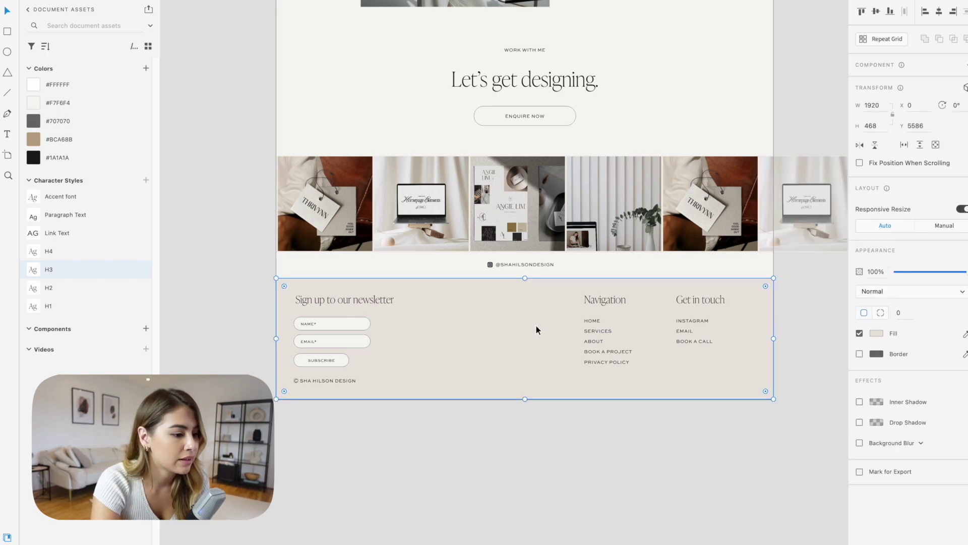
click(586, 264)
scroll(586, 263, up, 5)
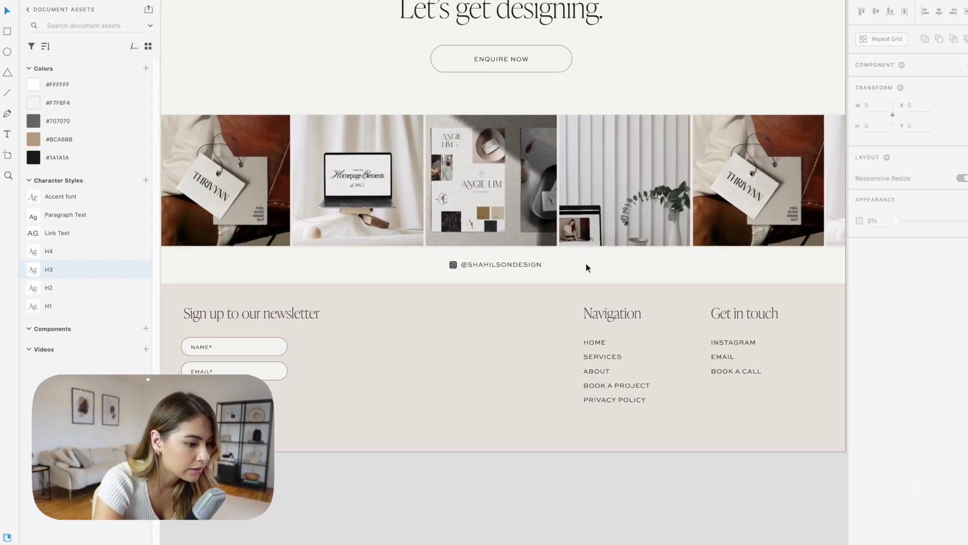
scroll(585, 264, up, 7)
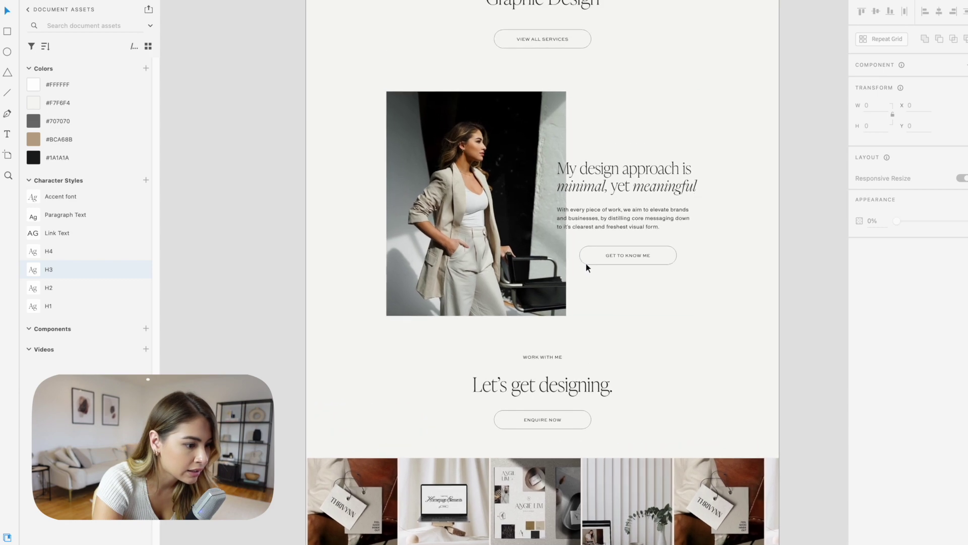
scroll(586, 263, up, 10)
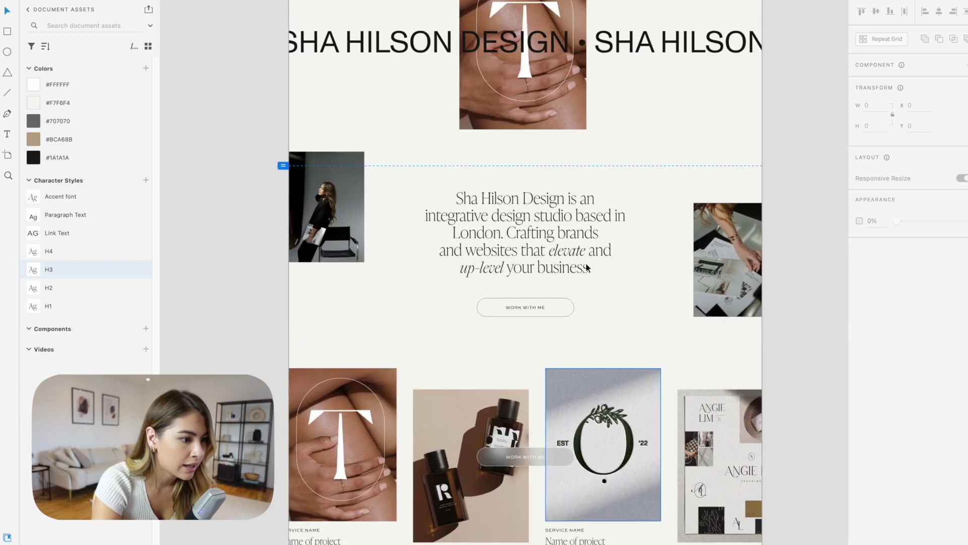
scroll(586, 263, up, 3)
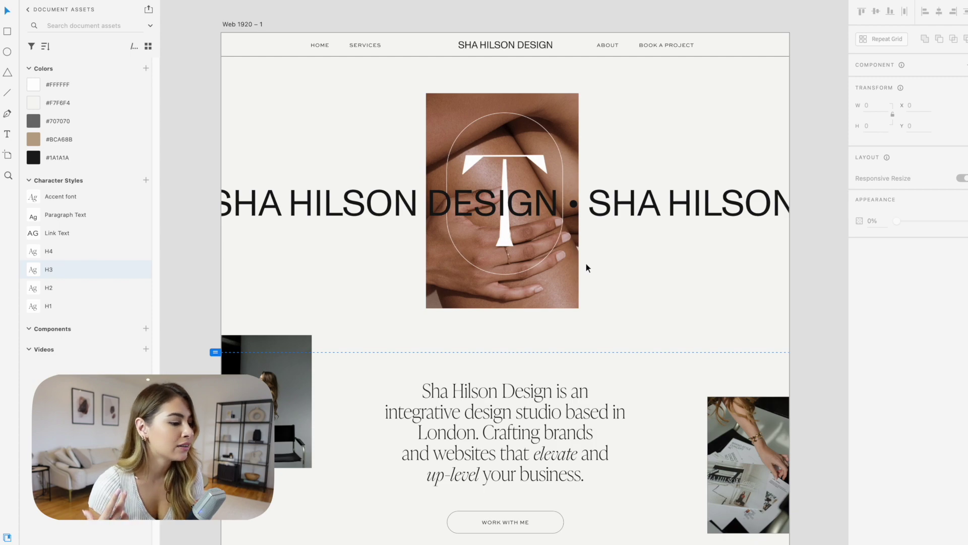
scroll(586, 267, down, 15)
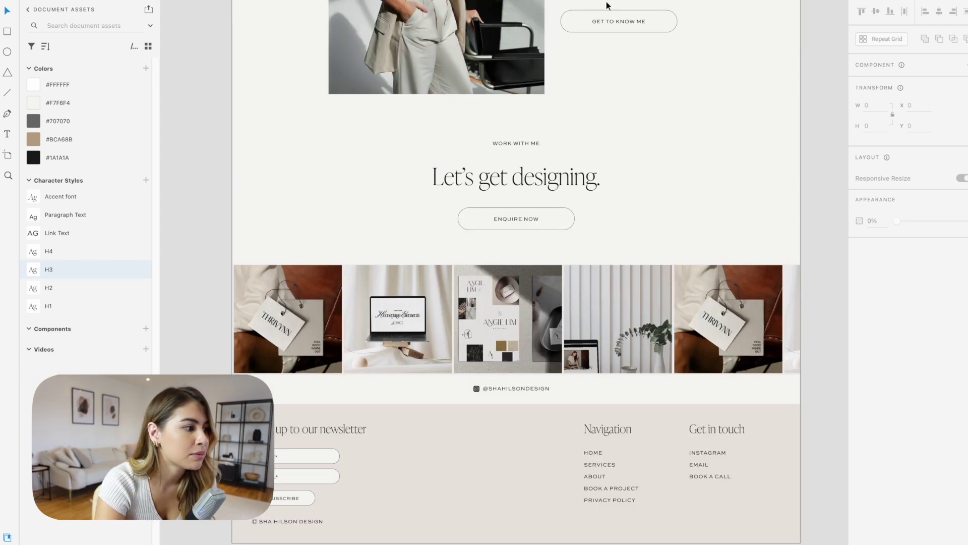
Step: Create a share link for the design with the view setting Presentation
key(alt+3)
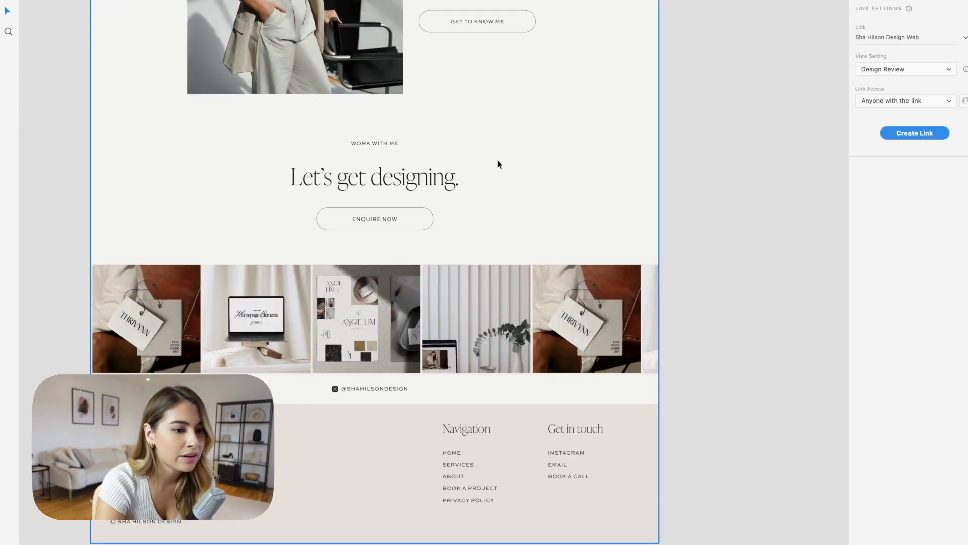
scroll(497, 159, up, 5)
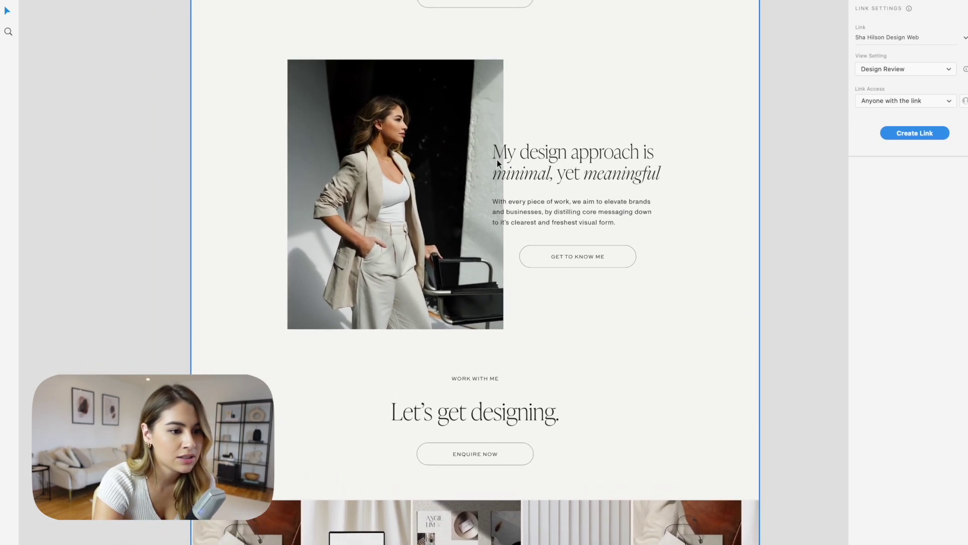
click(909, 68)
click(897, 149)
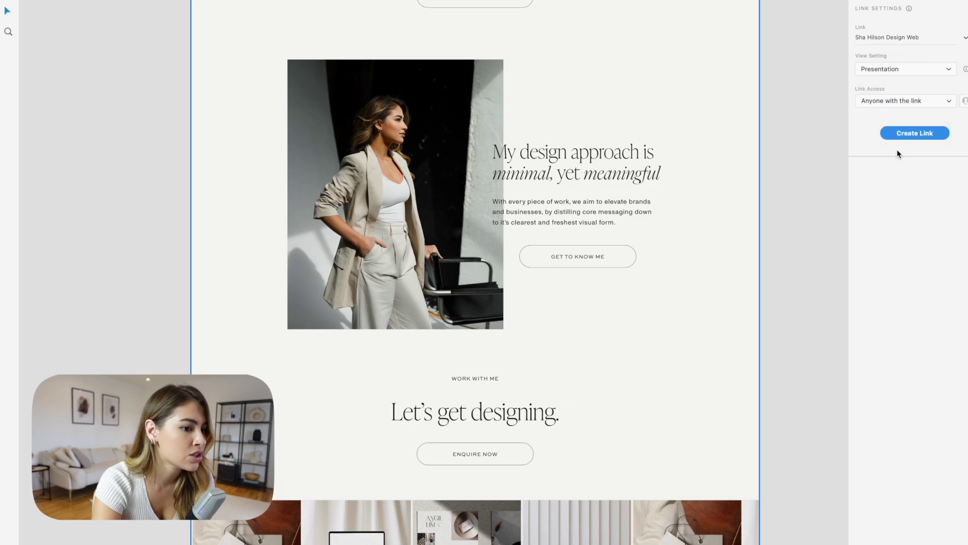
click(914, 133)
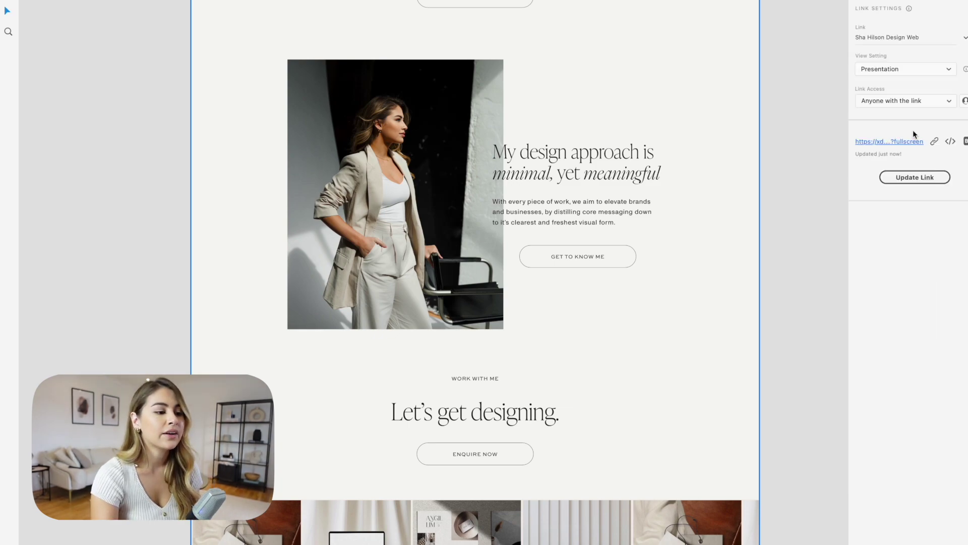
Step: Open the shared presentation link in the browser and check the page from the hero section down to the Instagram row
click(887, 142)
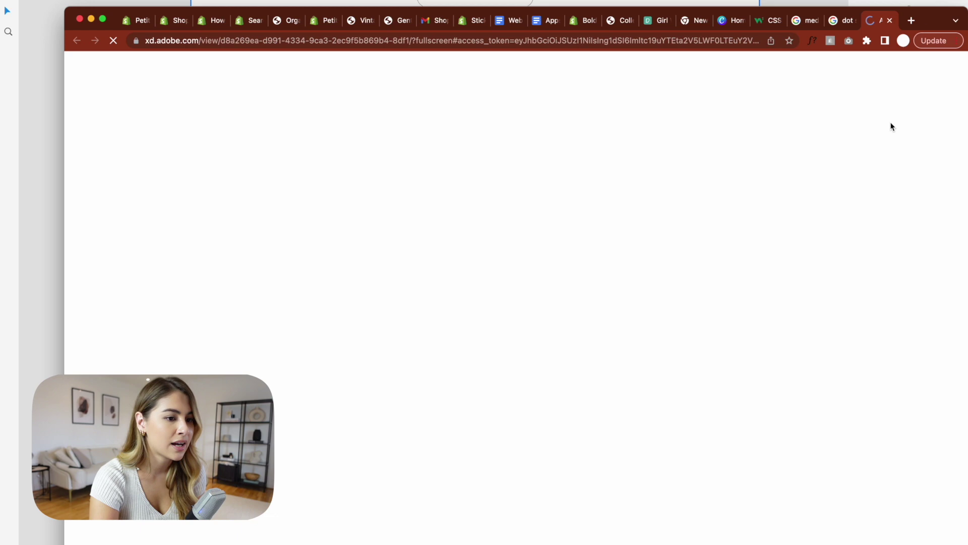
drag(928, 18, 901, 0)
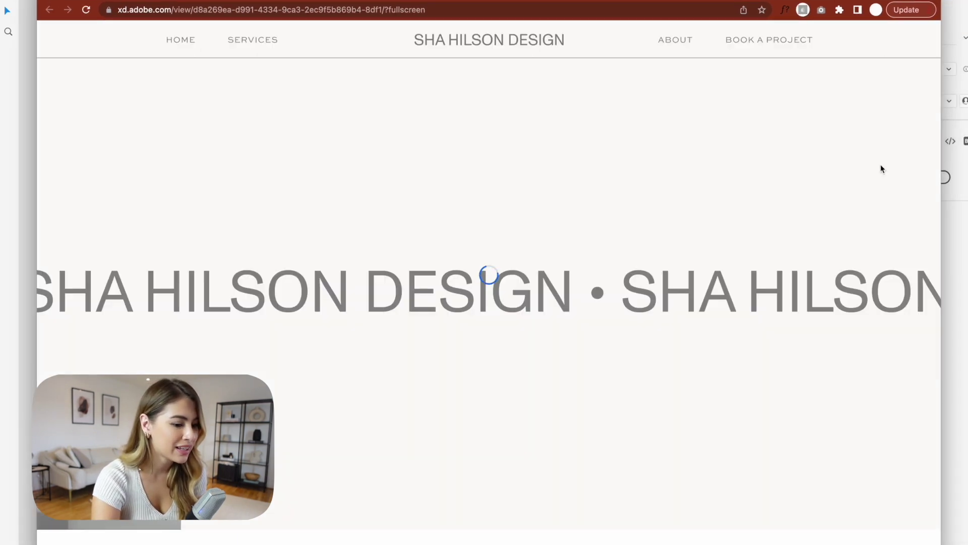
drag(953, 187, 965, 188)
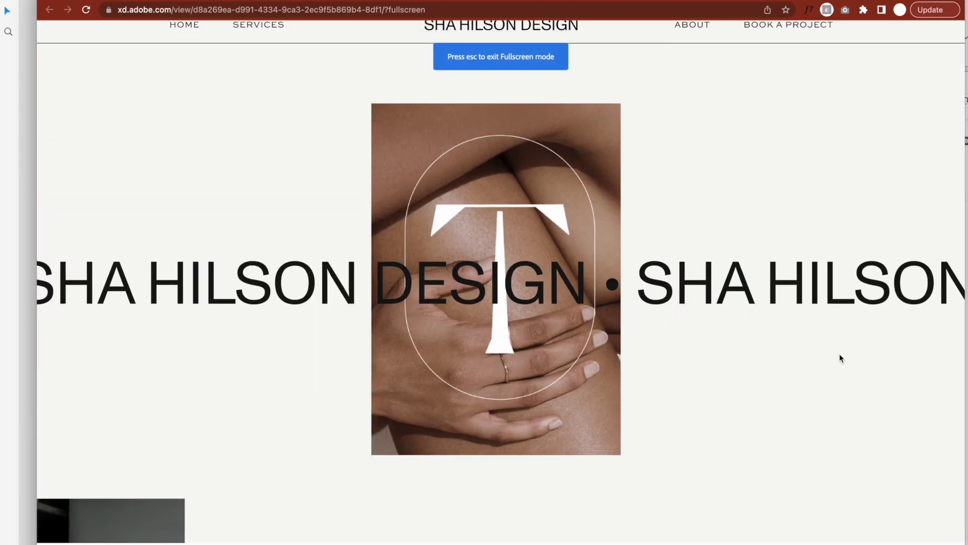
scroll(839, 353, down, 10)
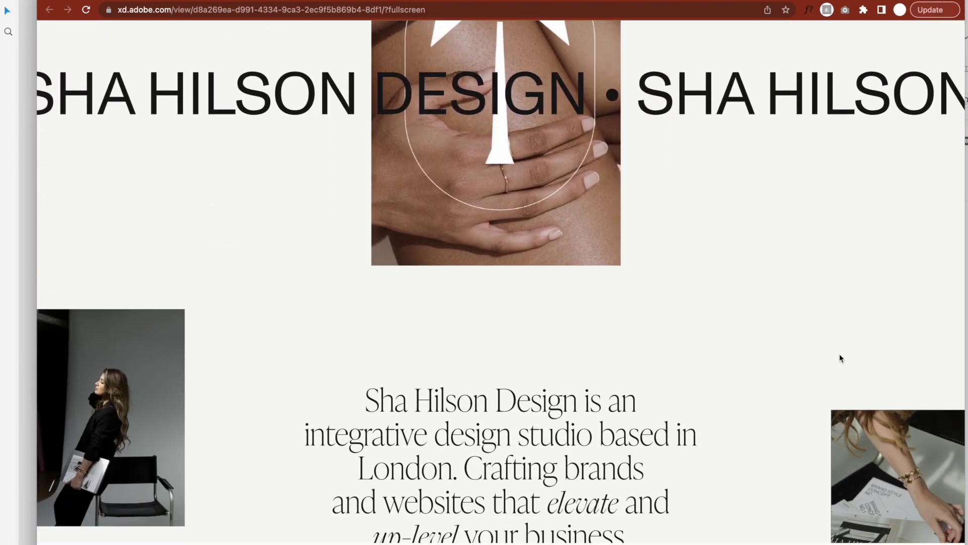
scroll(839, 353, down, 10)
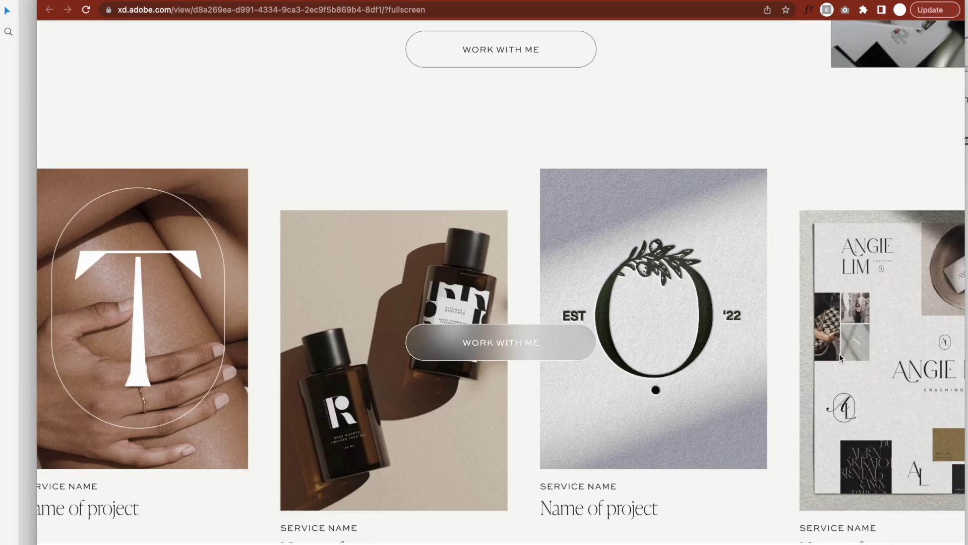
scroll(840, 355, down, 15)
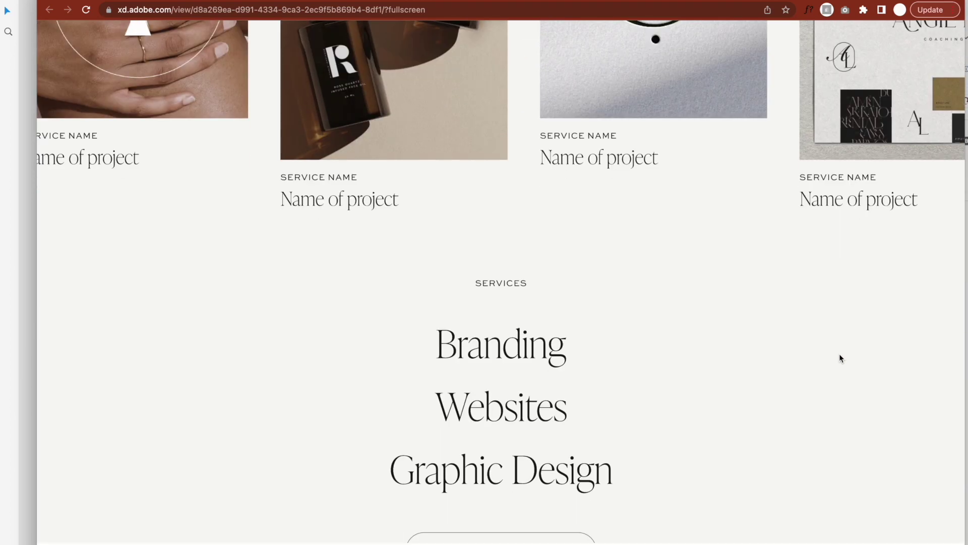
scroll(839, 355, down, 9)
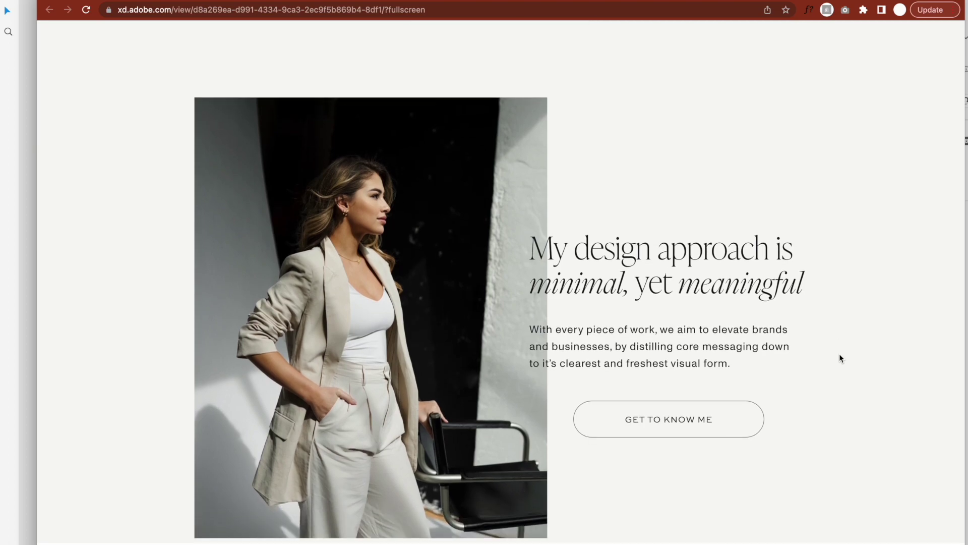
scroll(840, 358, down, 7)
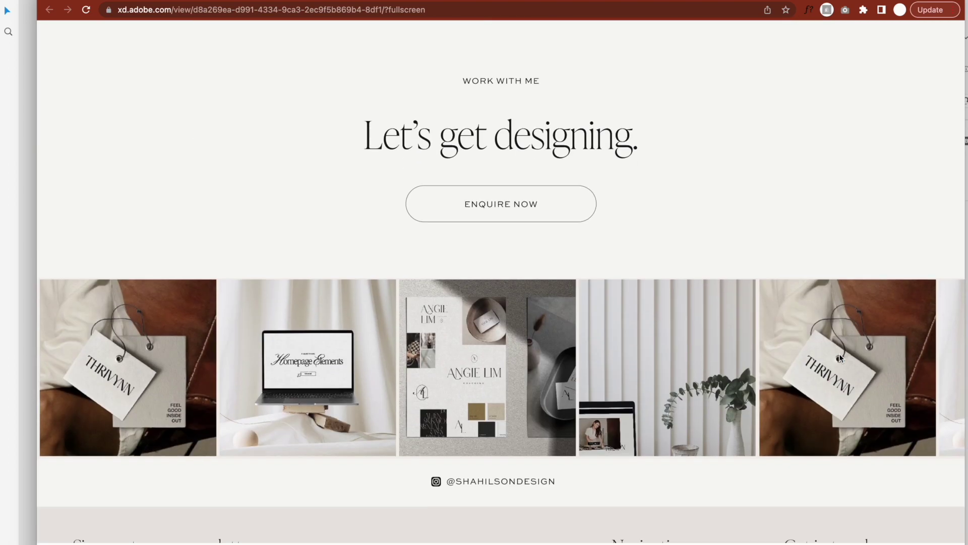